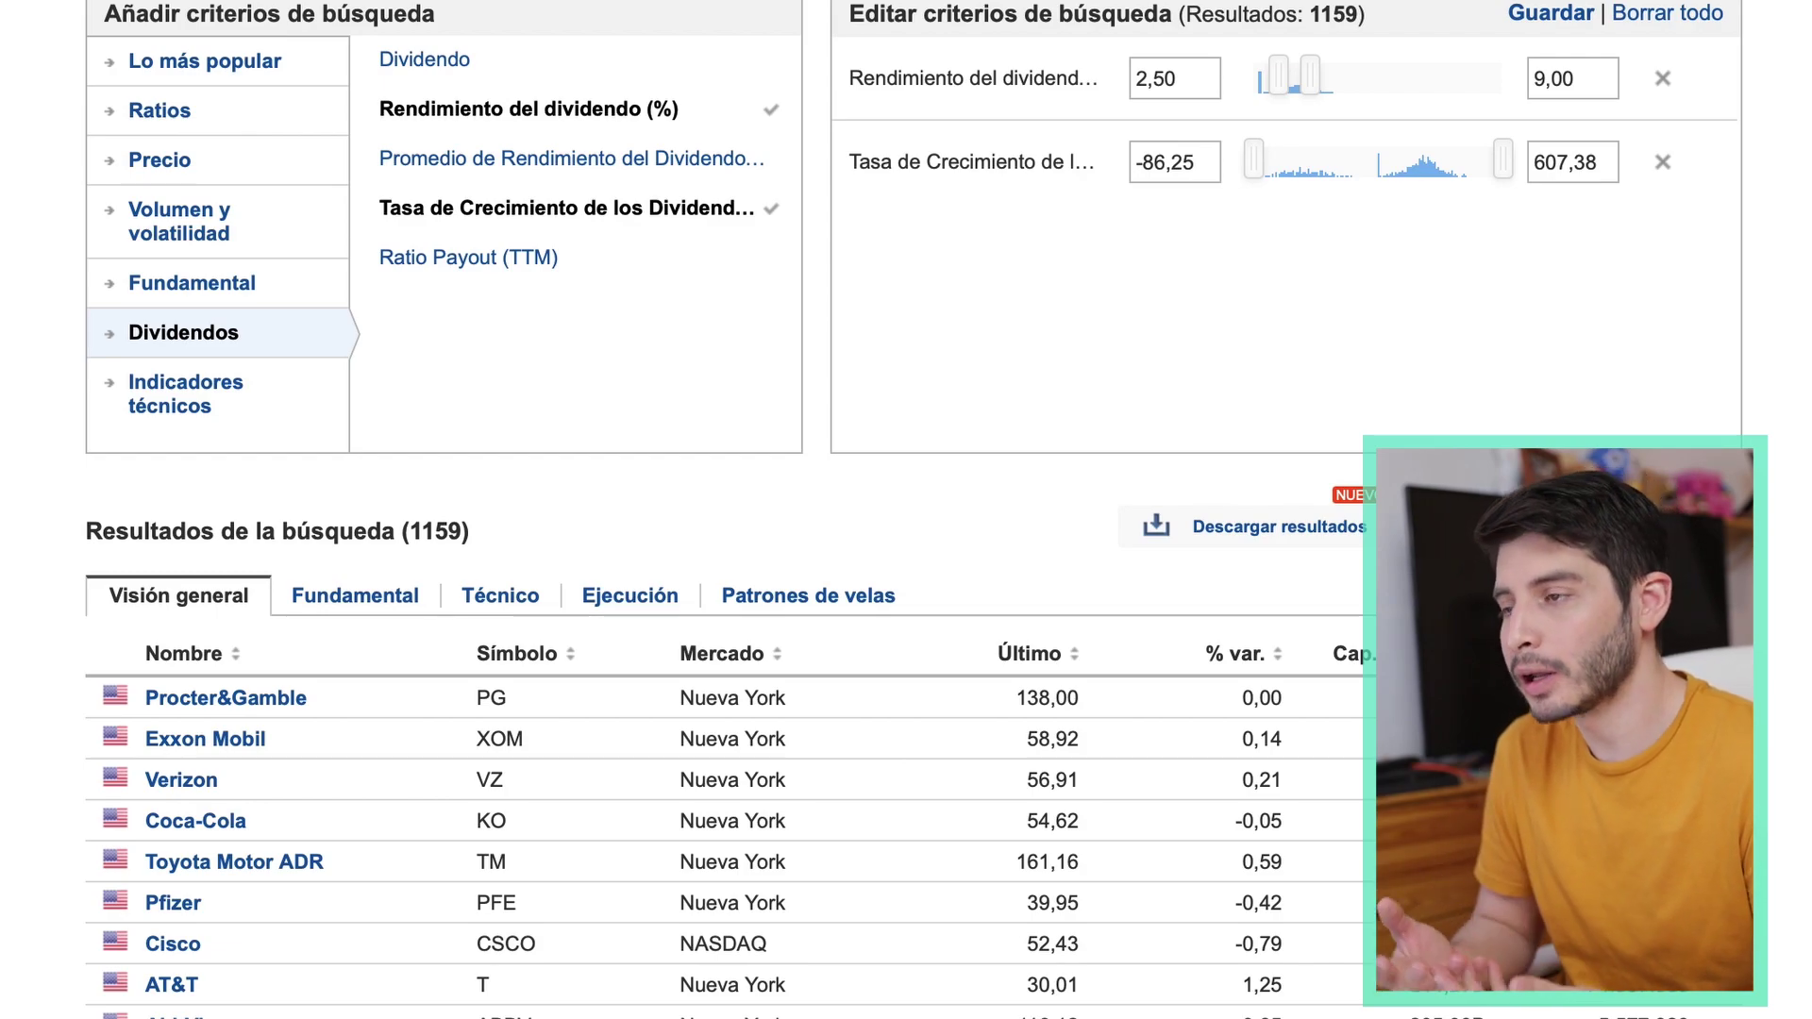
Step: Set the minimum of the dividend growth rate criterion (Tasa de Crecimiento de los Dividendos) to 0
{"action": "left_click", "coordinate": [1218, 163]}
{"action": "double_click", "coordinate": [1217, 162]}
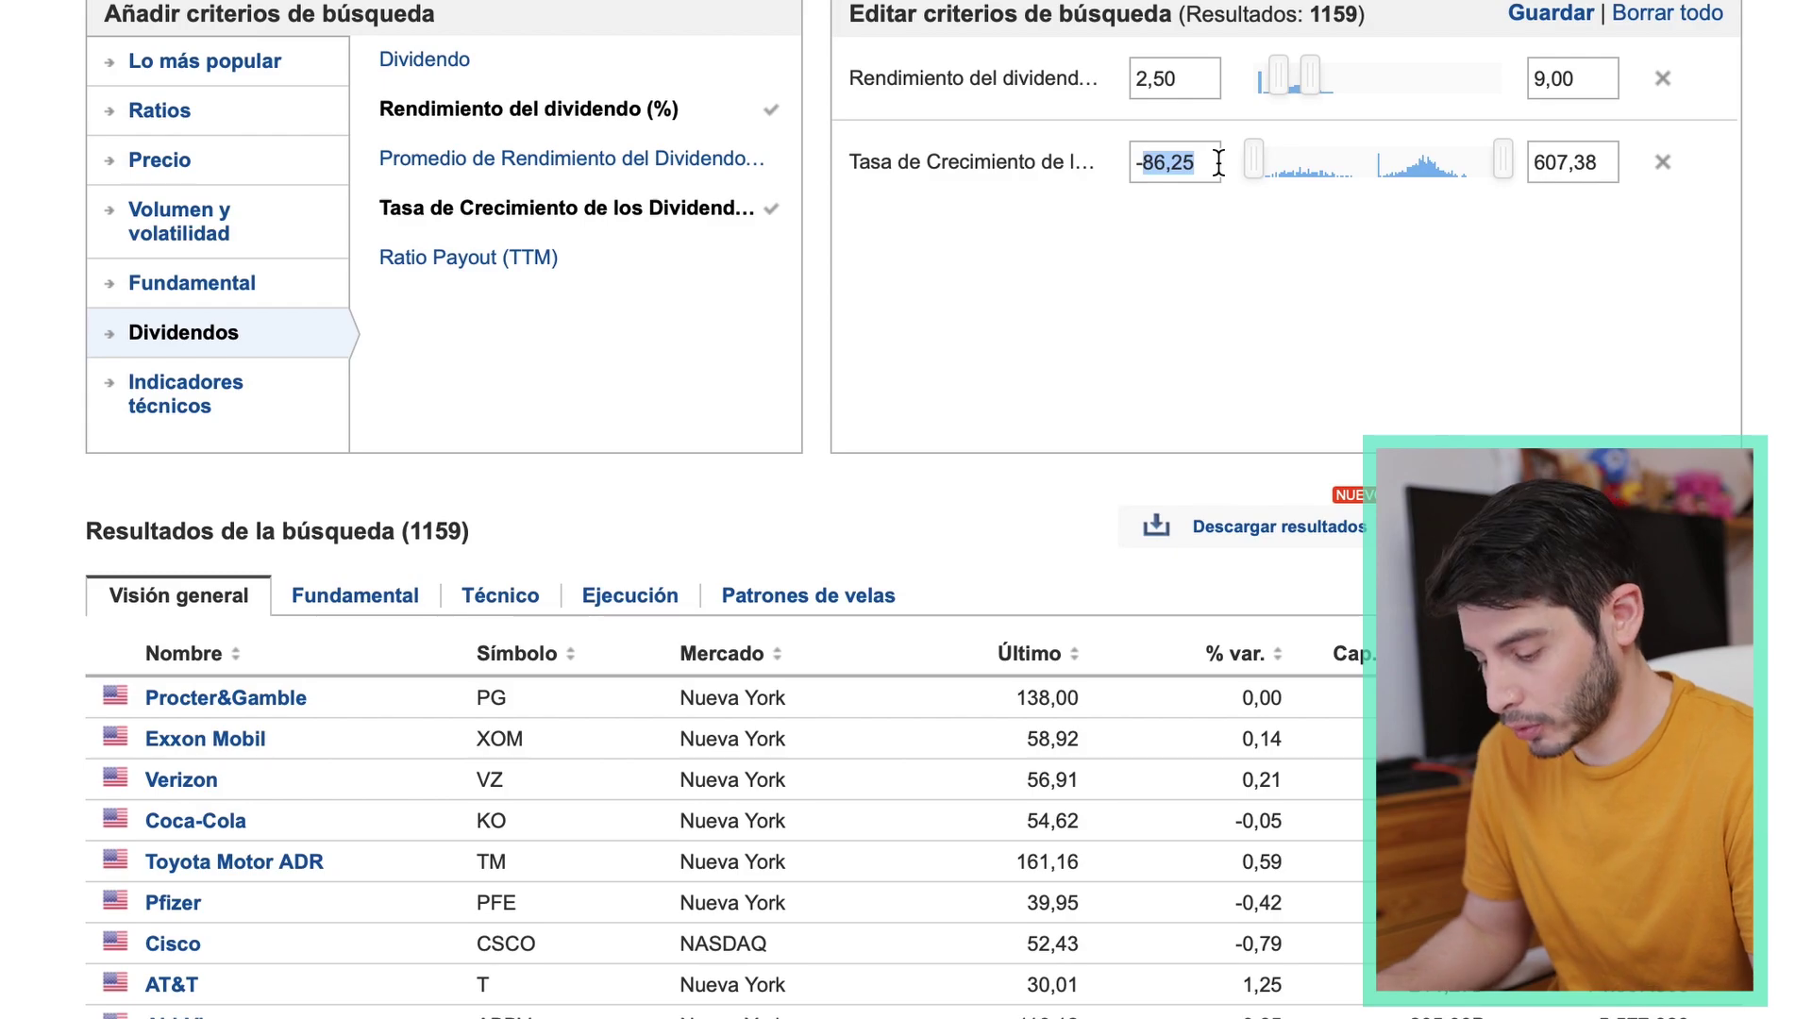
{"action": "key", "text": "BackSpace"}
{"action": "type", "text": "0"}
{"action": "key", "text": "Return"}
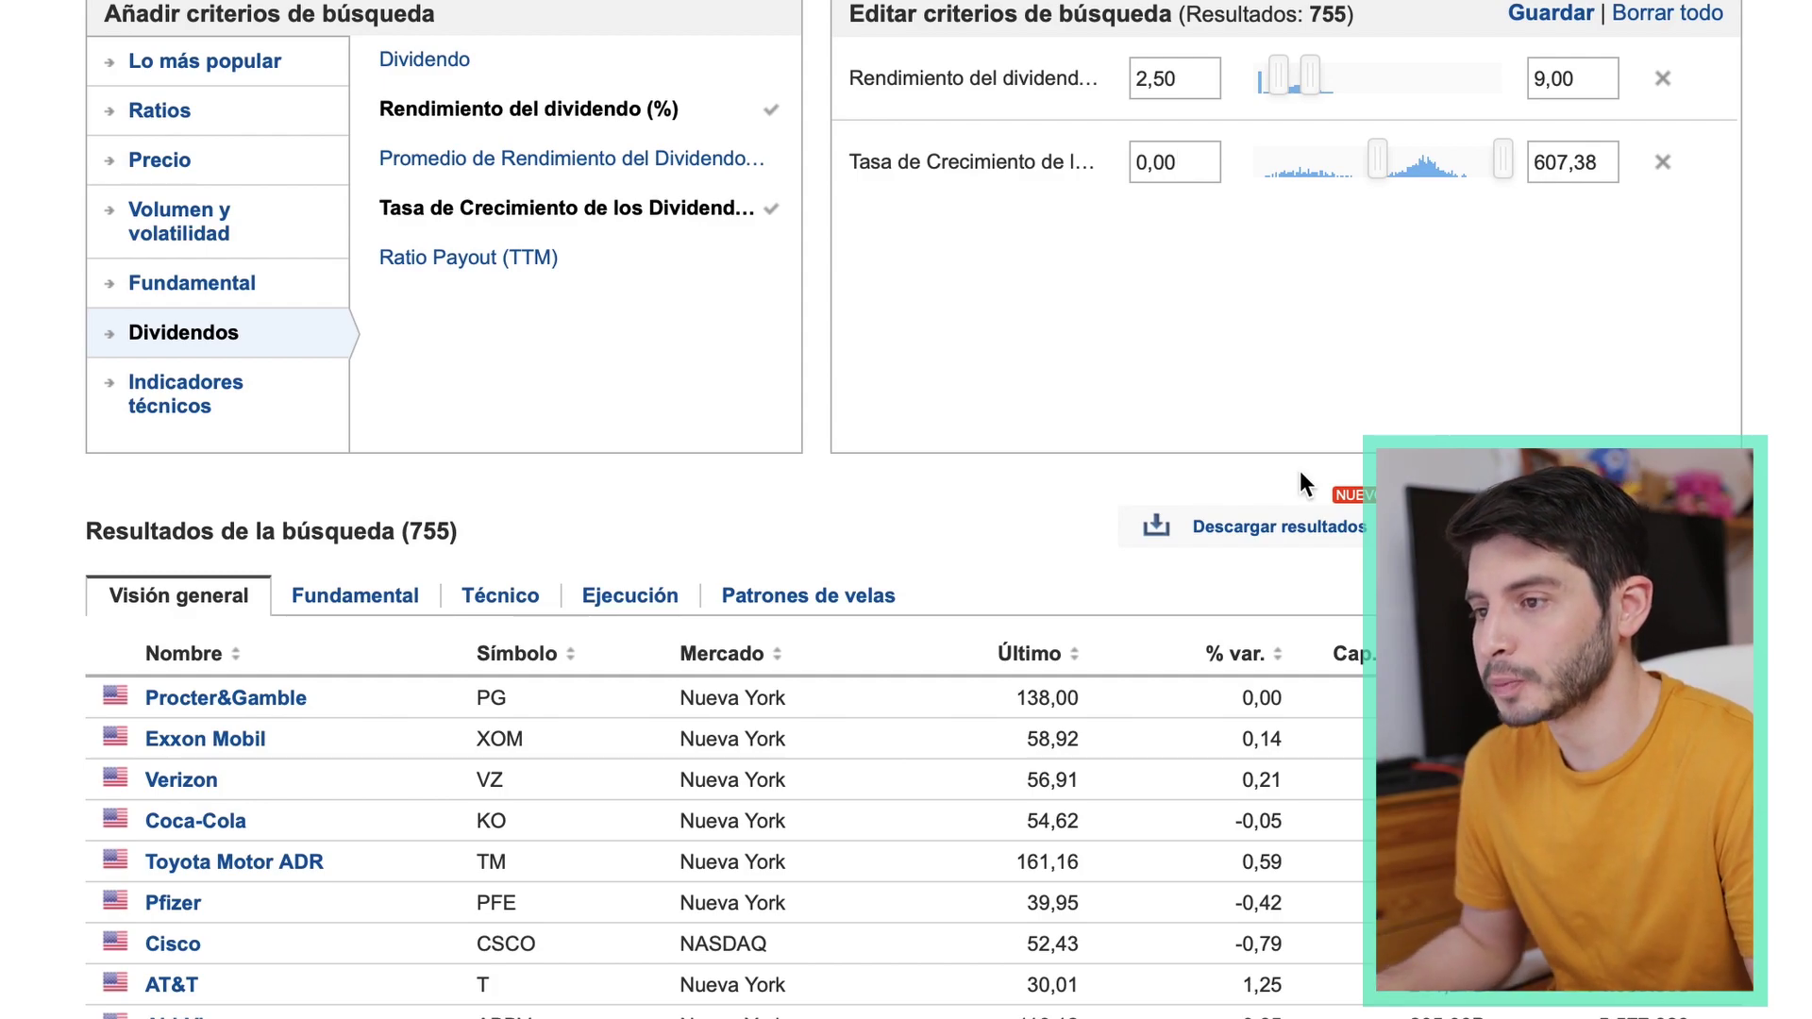
Step: Add the Ratio Payout (TTM) dividend criterion and limit its maximum to 60
{"action": "scroll", "coordinate": [1227, 434], "scroll_direction": "down", "scroll_amount": 1}
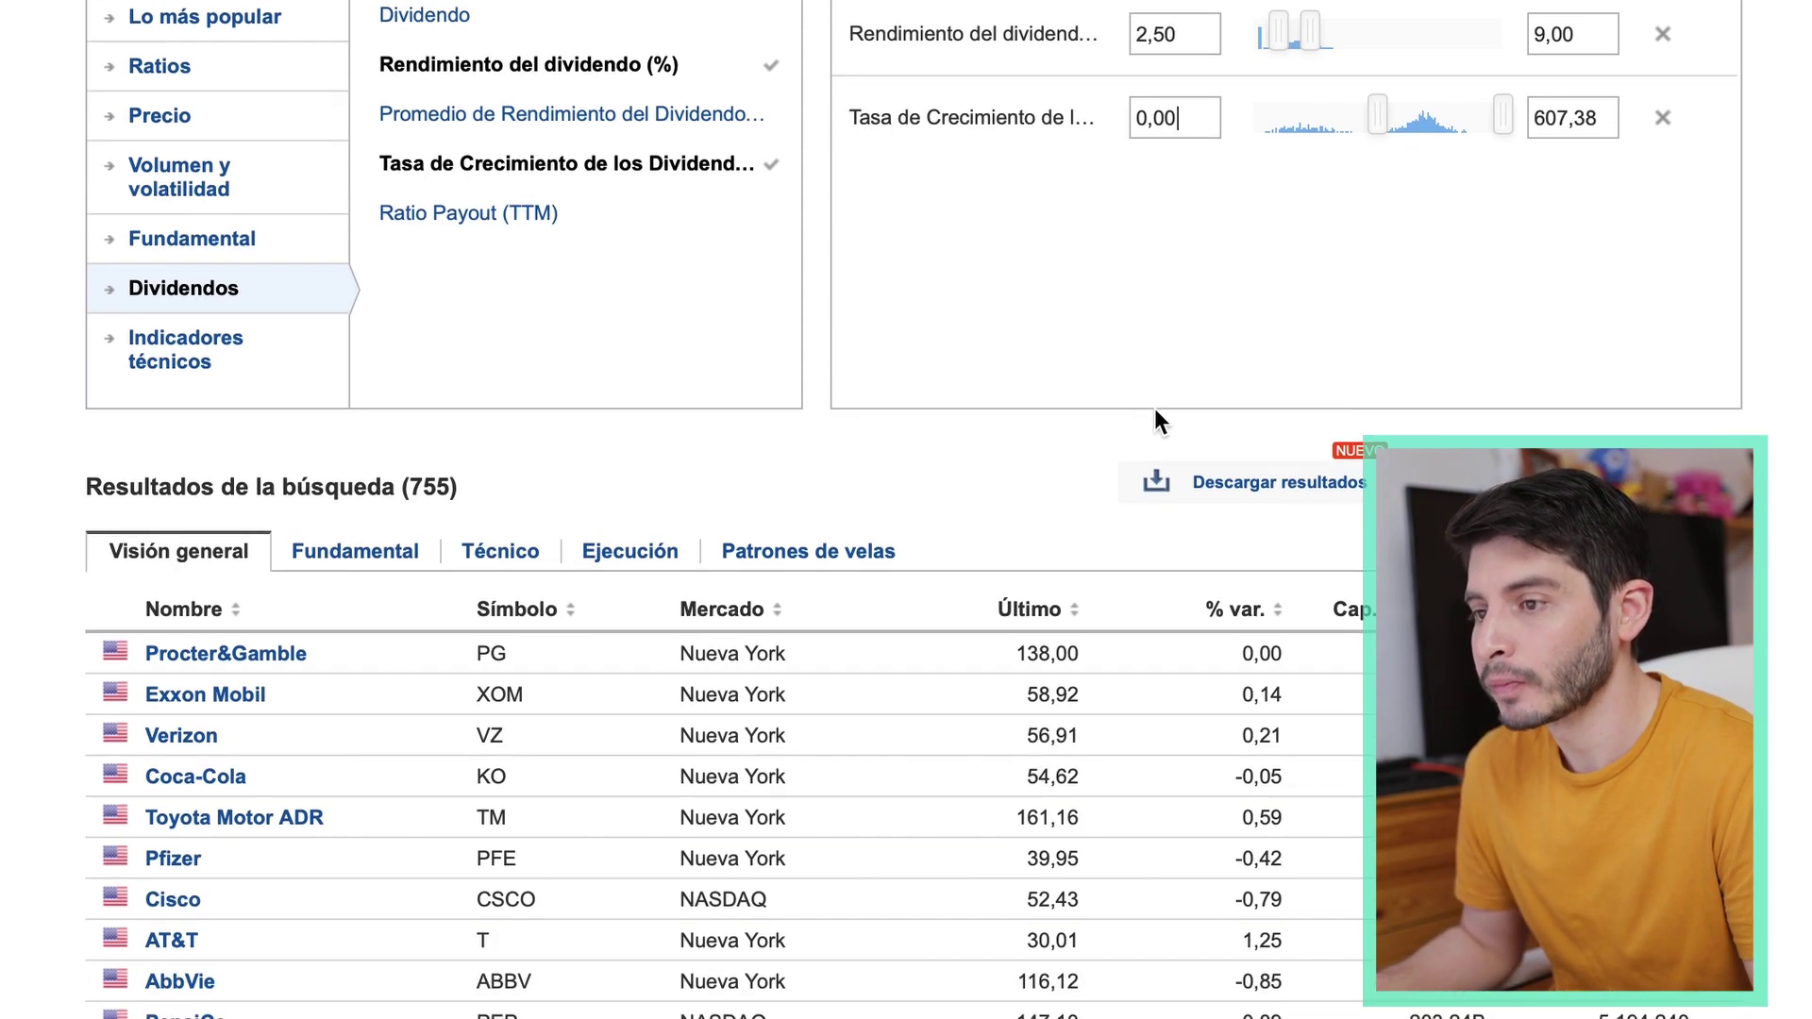
{"action": "left_click", "coordinate": [443, 240]}
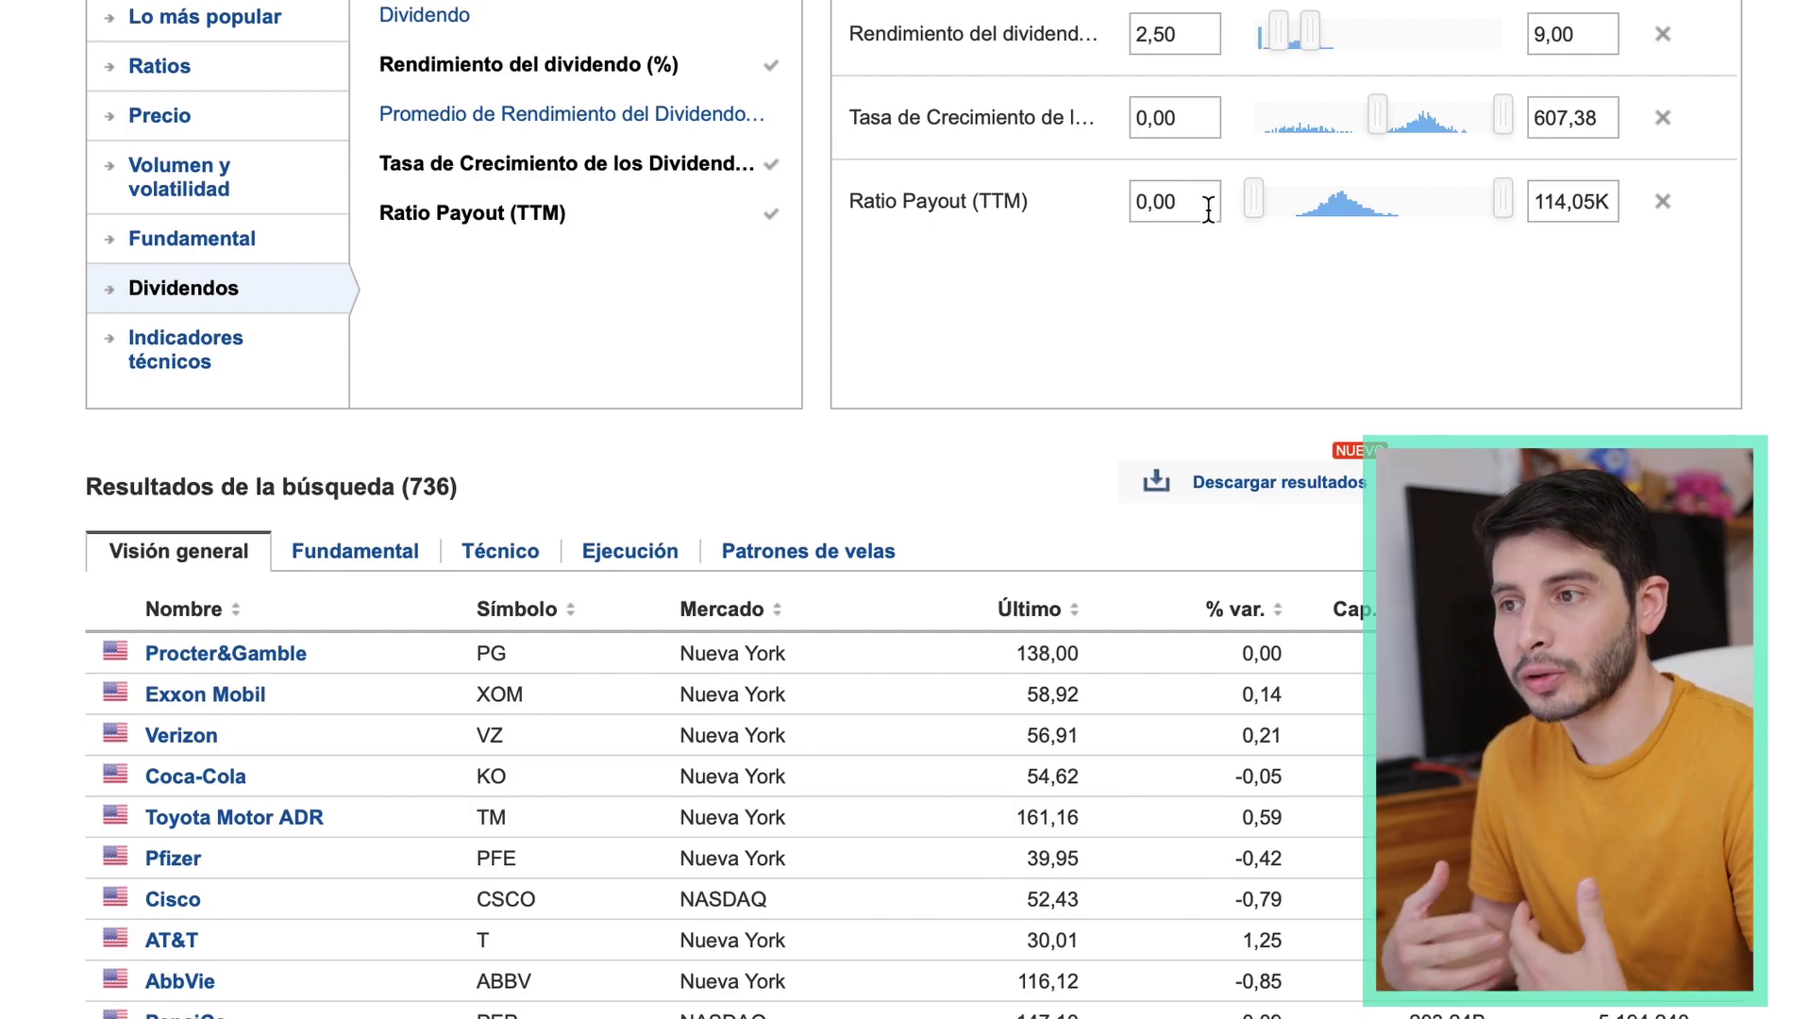
{"action": "left_click", "coordinate": [1586, 201]}
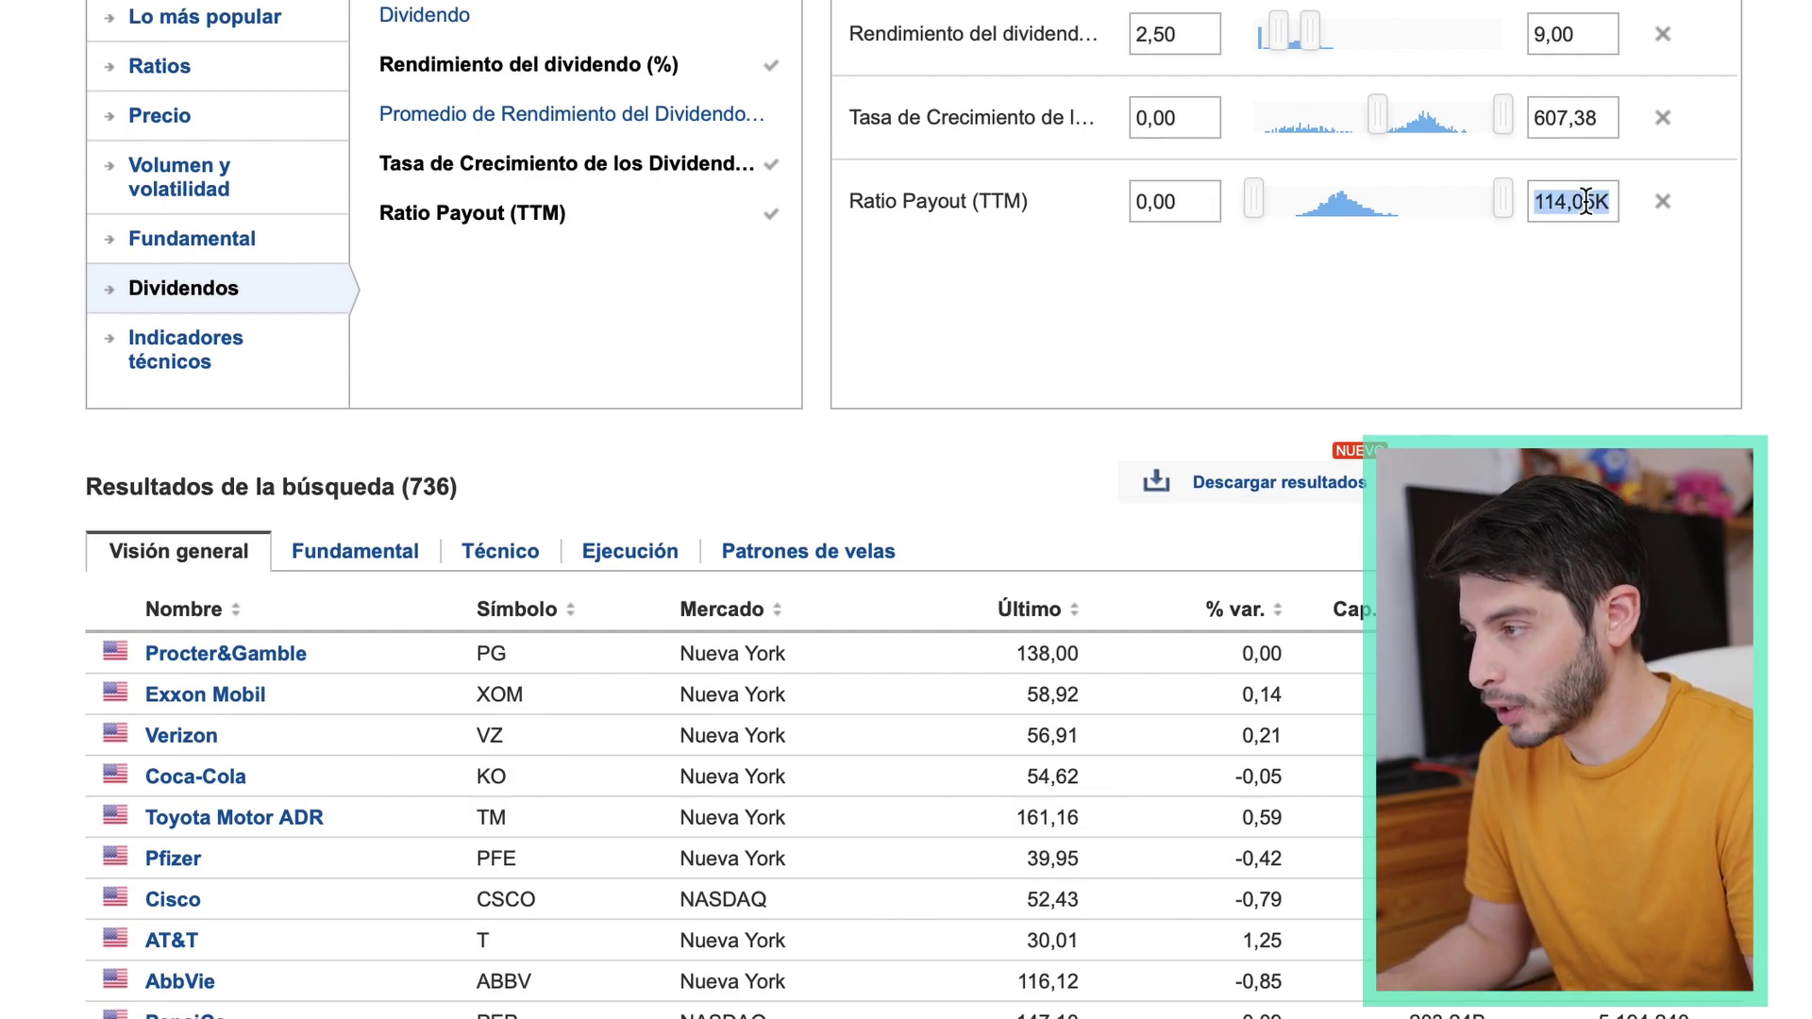
{"action": "type", "text": "60"}
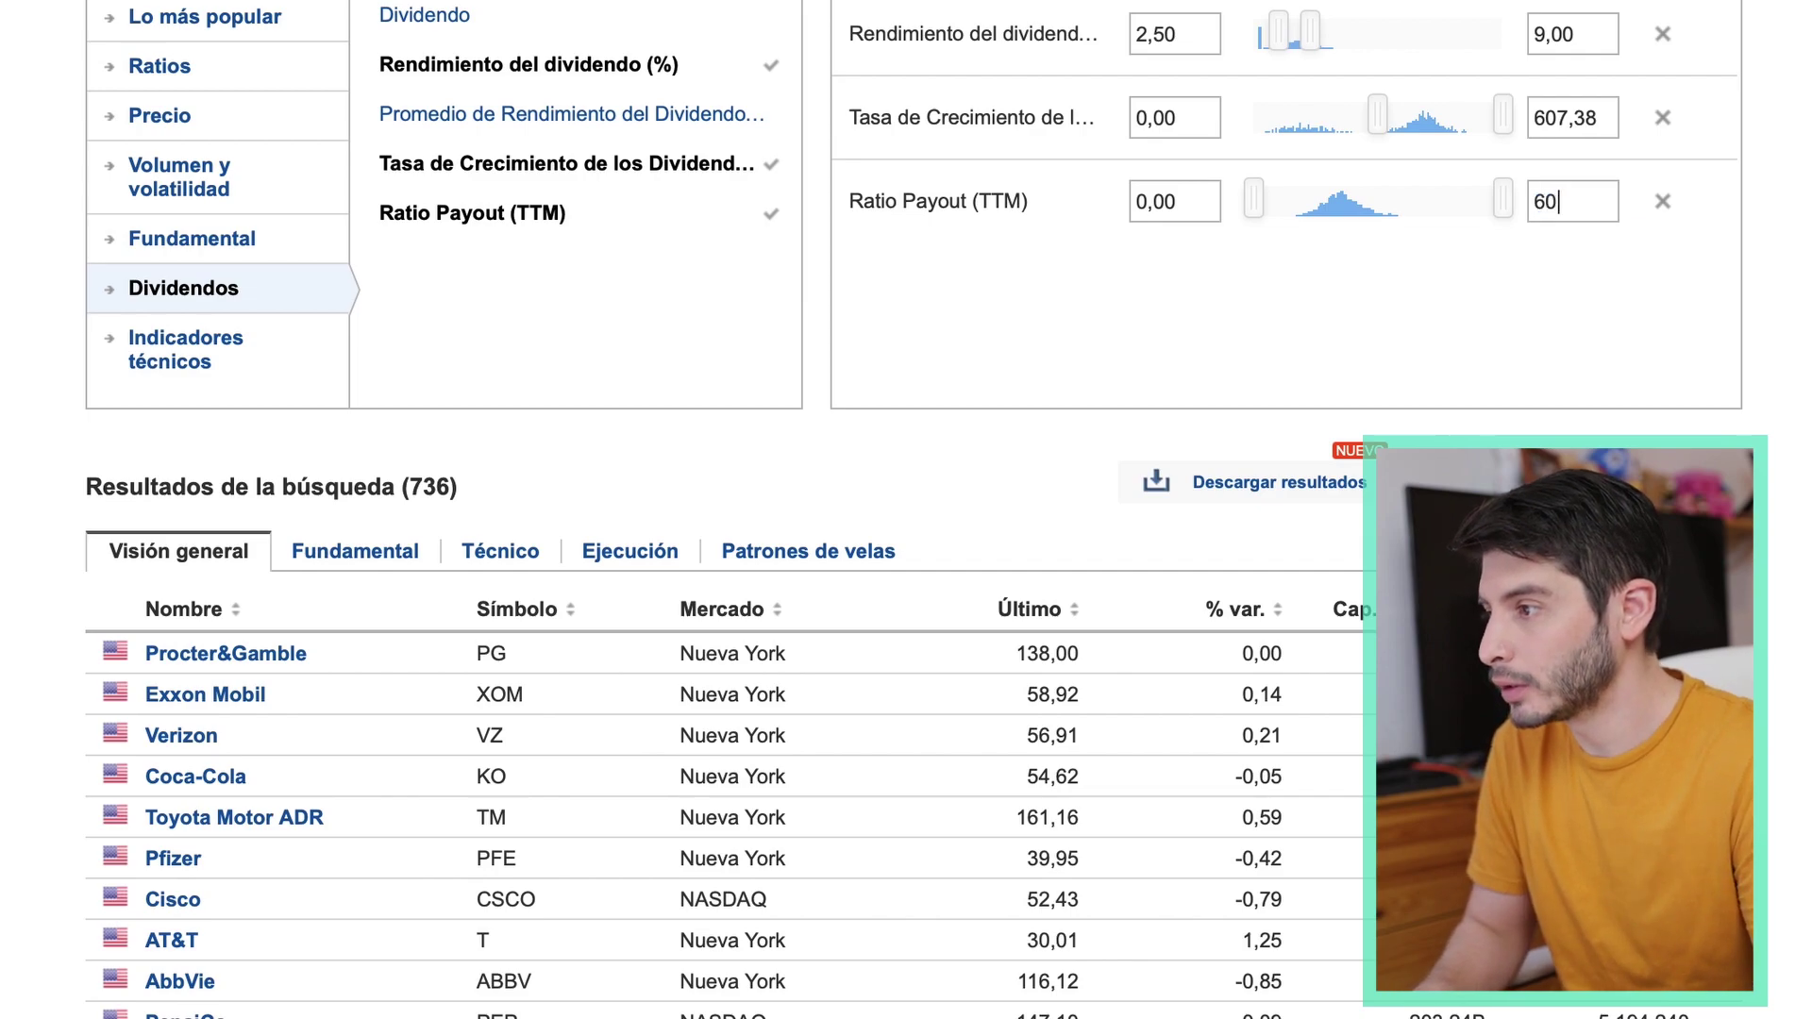
{"action": "key", "text": "Return"}
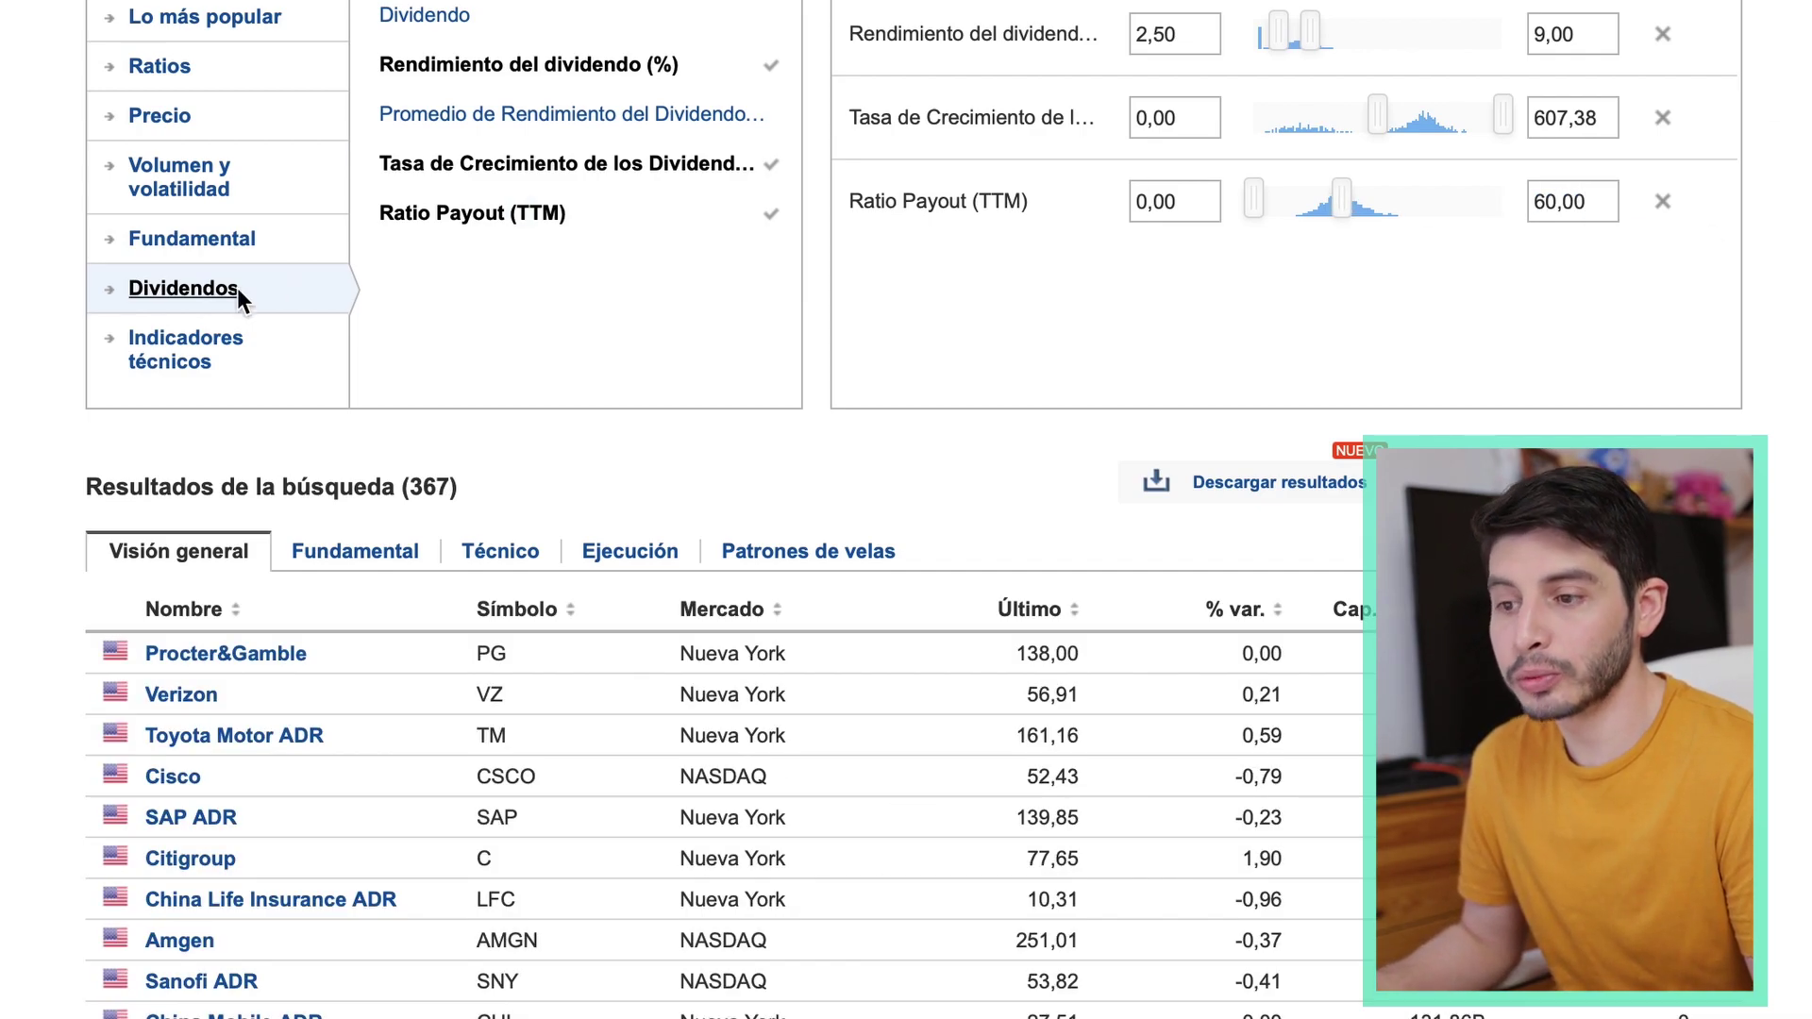
Step: Review the search criteria and examine the list of companies that match the dividend filters
{"action": "scroll", "coordinate": [264, 276], "scroll_direction": "down", "scroll_amount": 3}
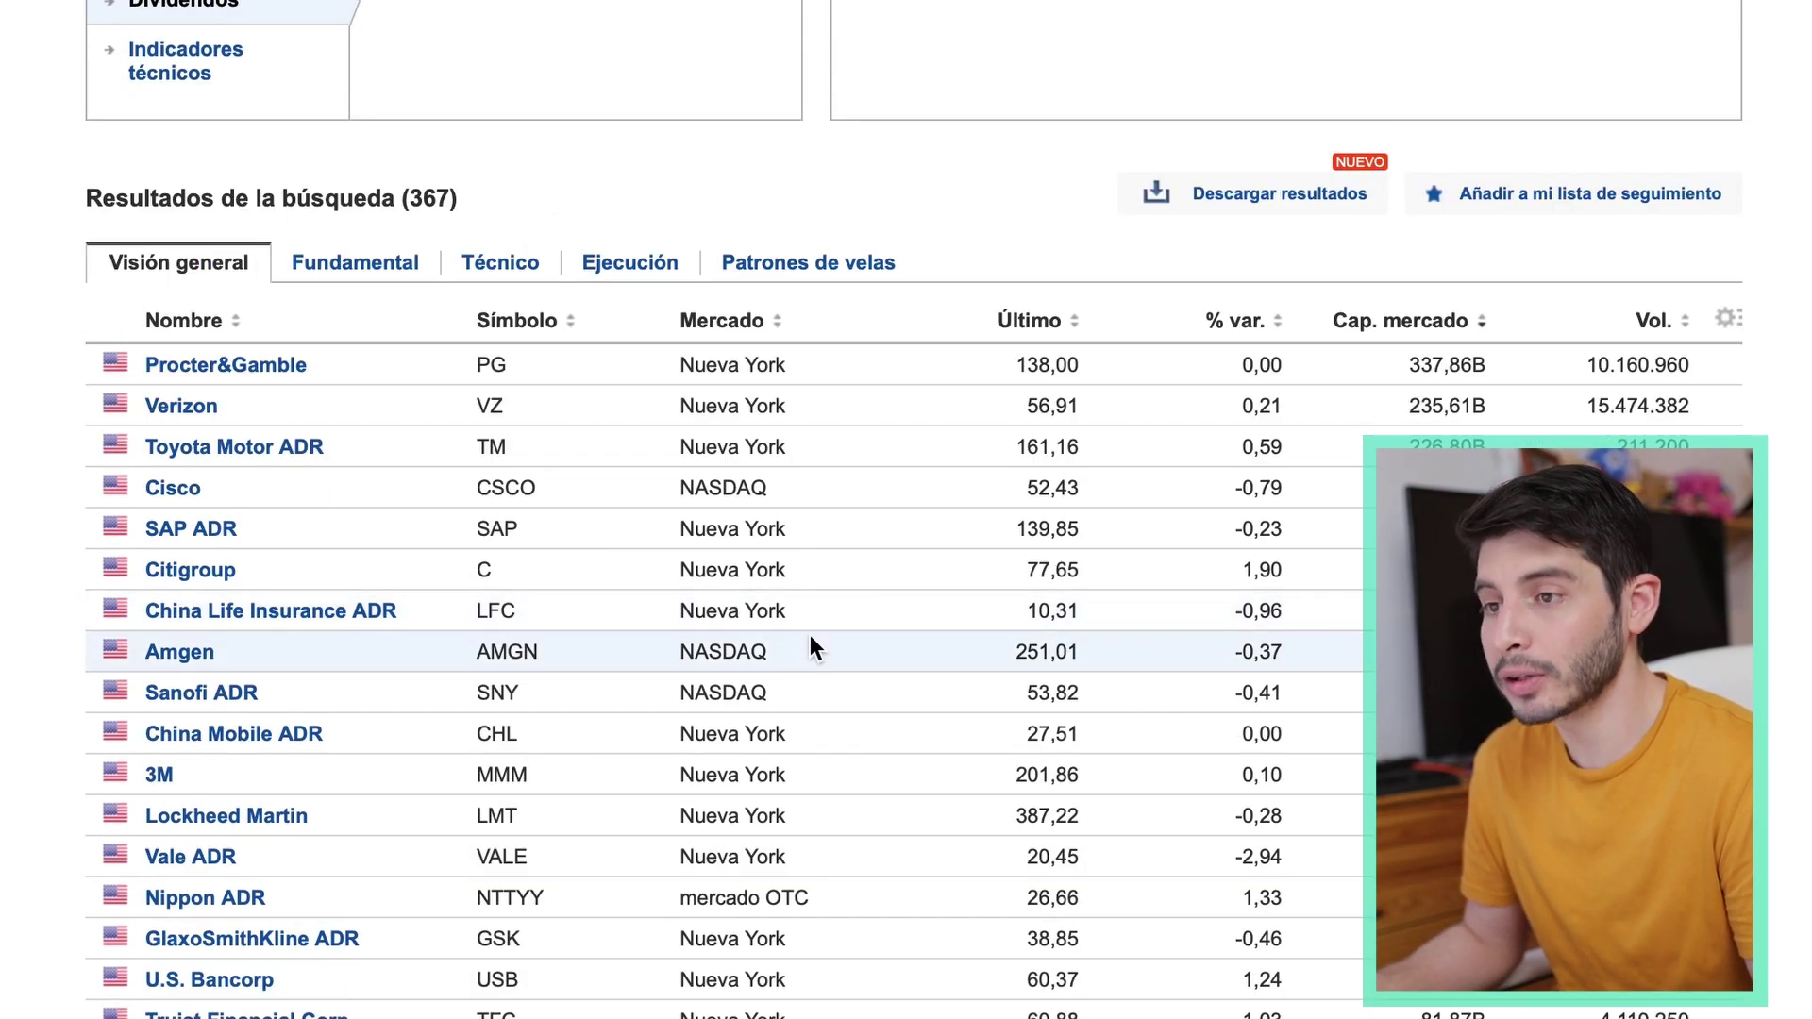
{"action": "scroll", "coordinate": [808, 637], "scroll_direction": "up", "scroll_amount": 4}
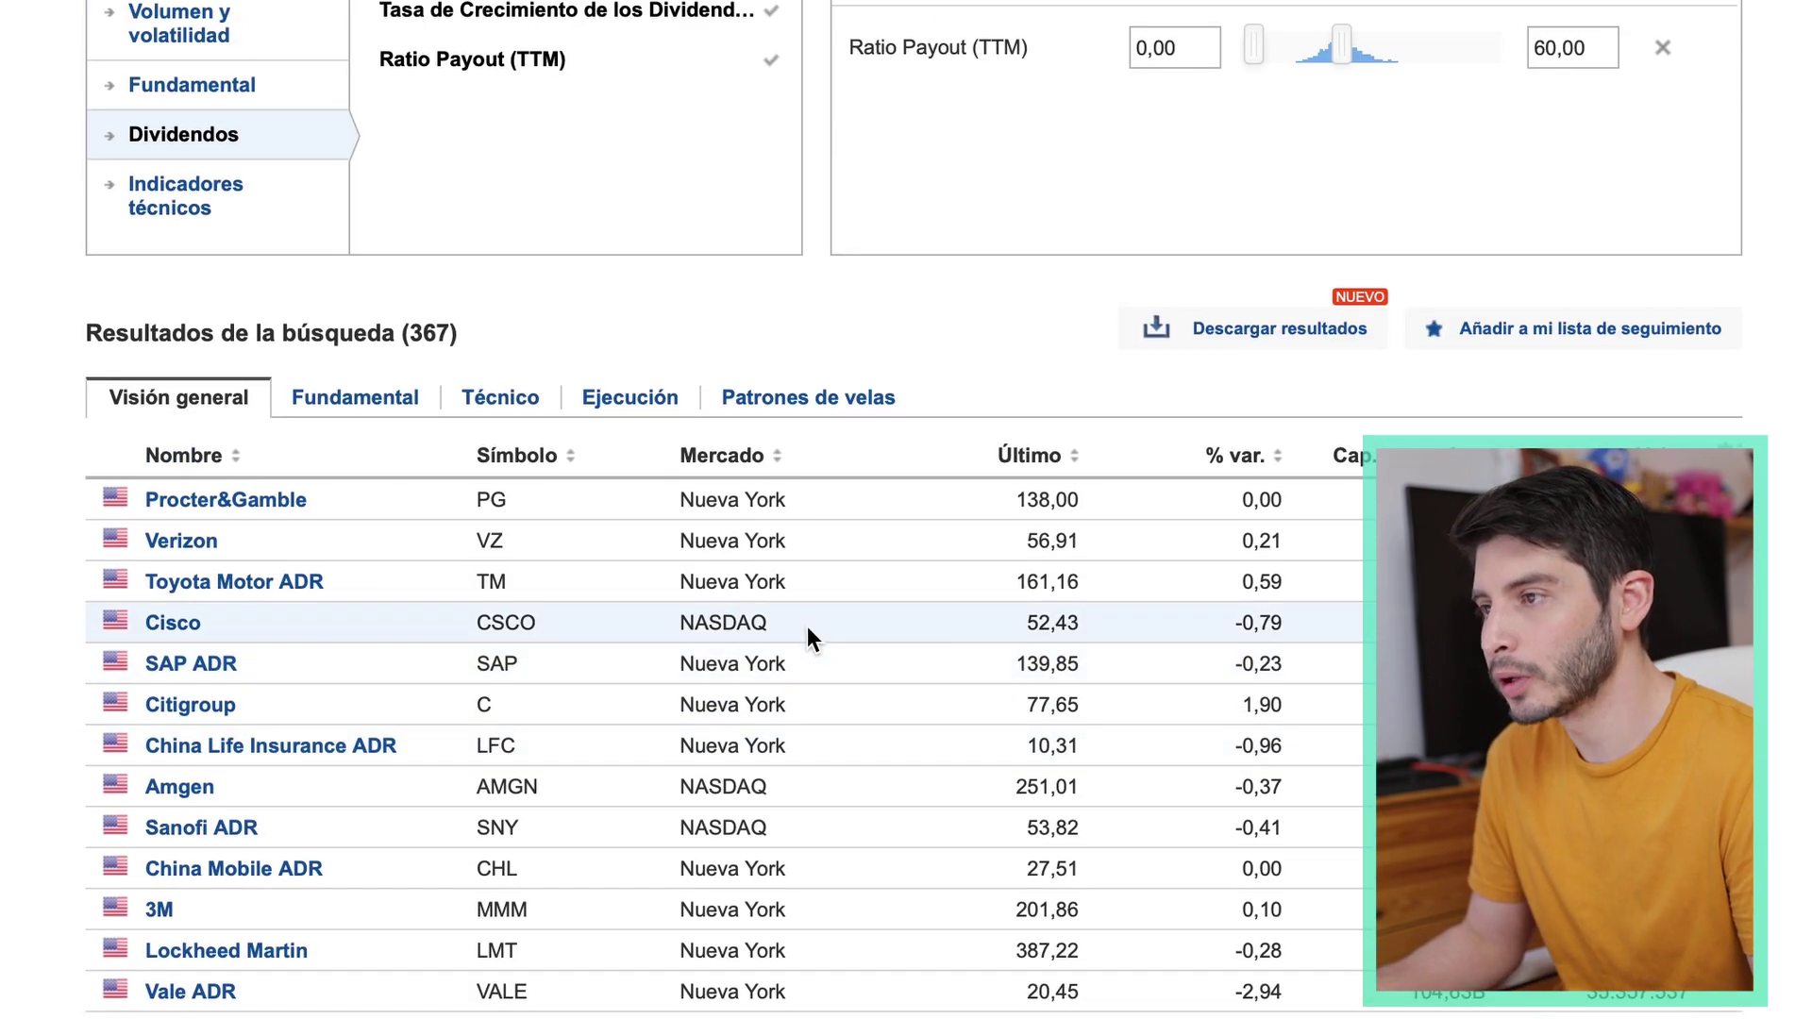
{"action": "scroll", "coordinate": [808, 637], "scroll_direction": "up", "scroll_amount": 1}
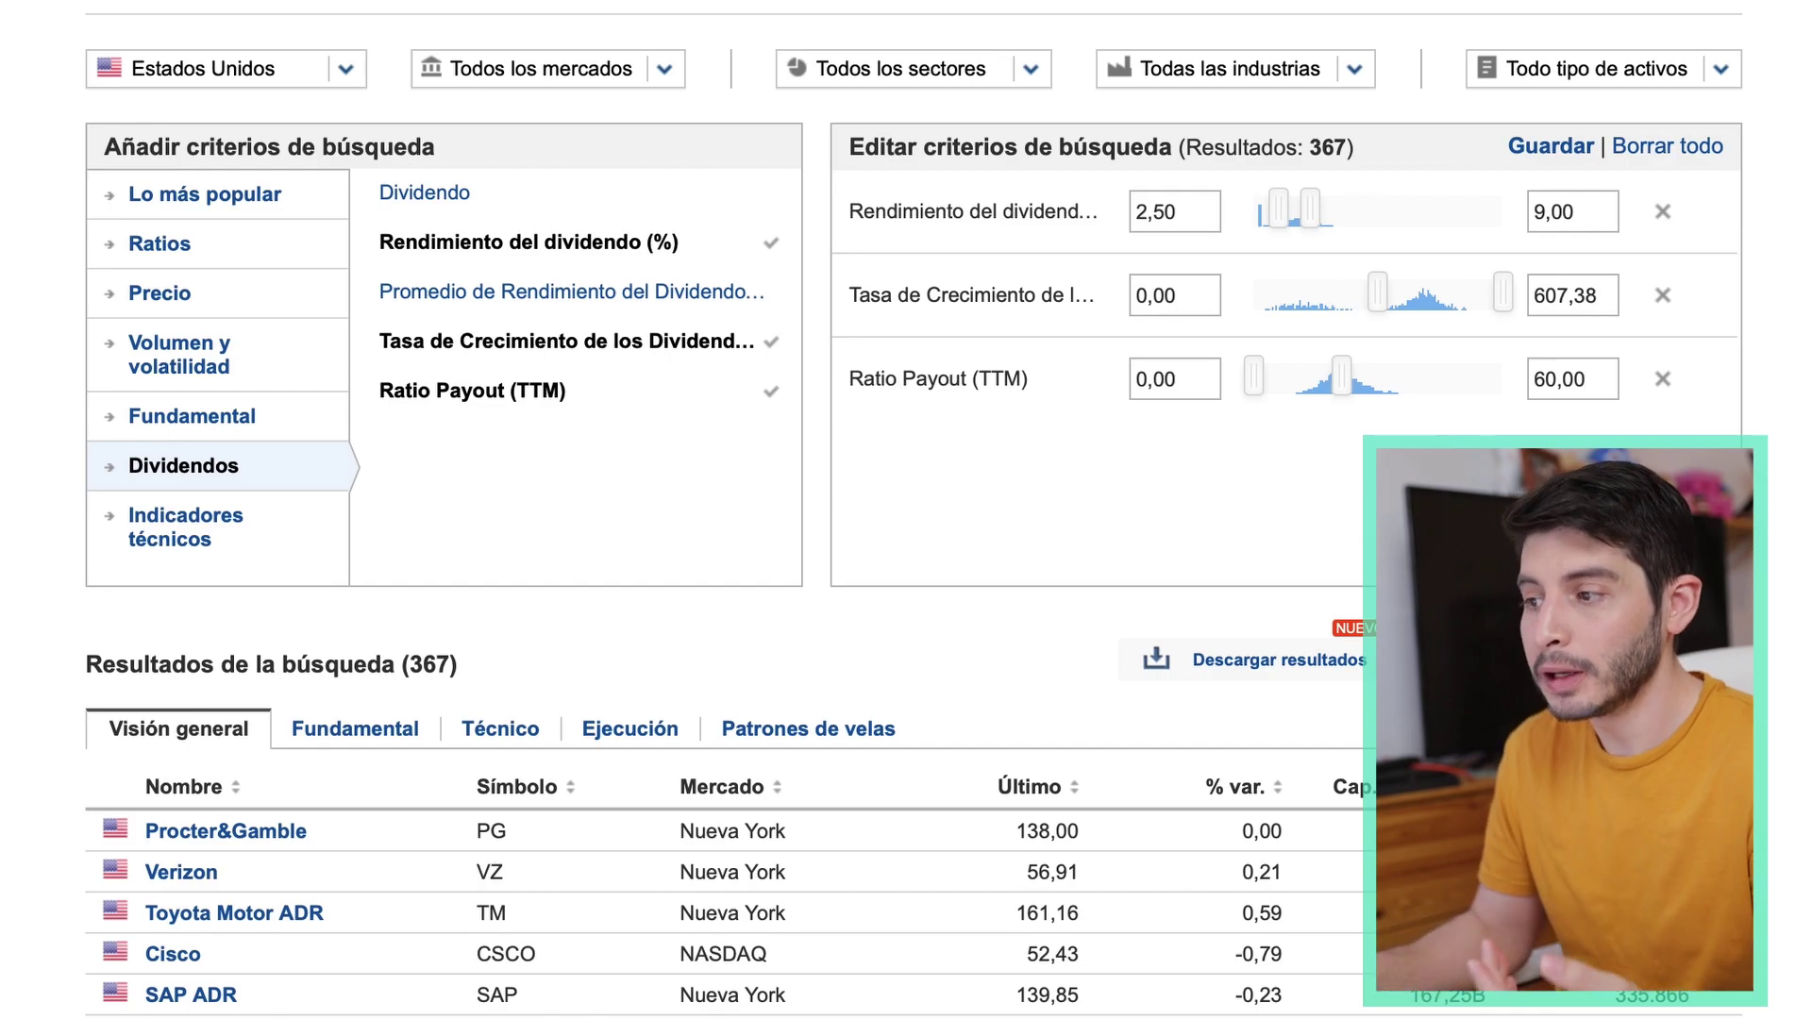
{"action": "scroll", "coordinate": [1154, 494], "scroll_direction": "down", "scroll_amount": 2}
{"action": "scroll", "coordinate": [12, 458], "scroll_direction": "down", "scroll_amount": 4}
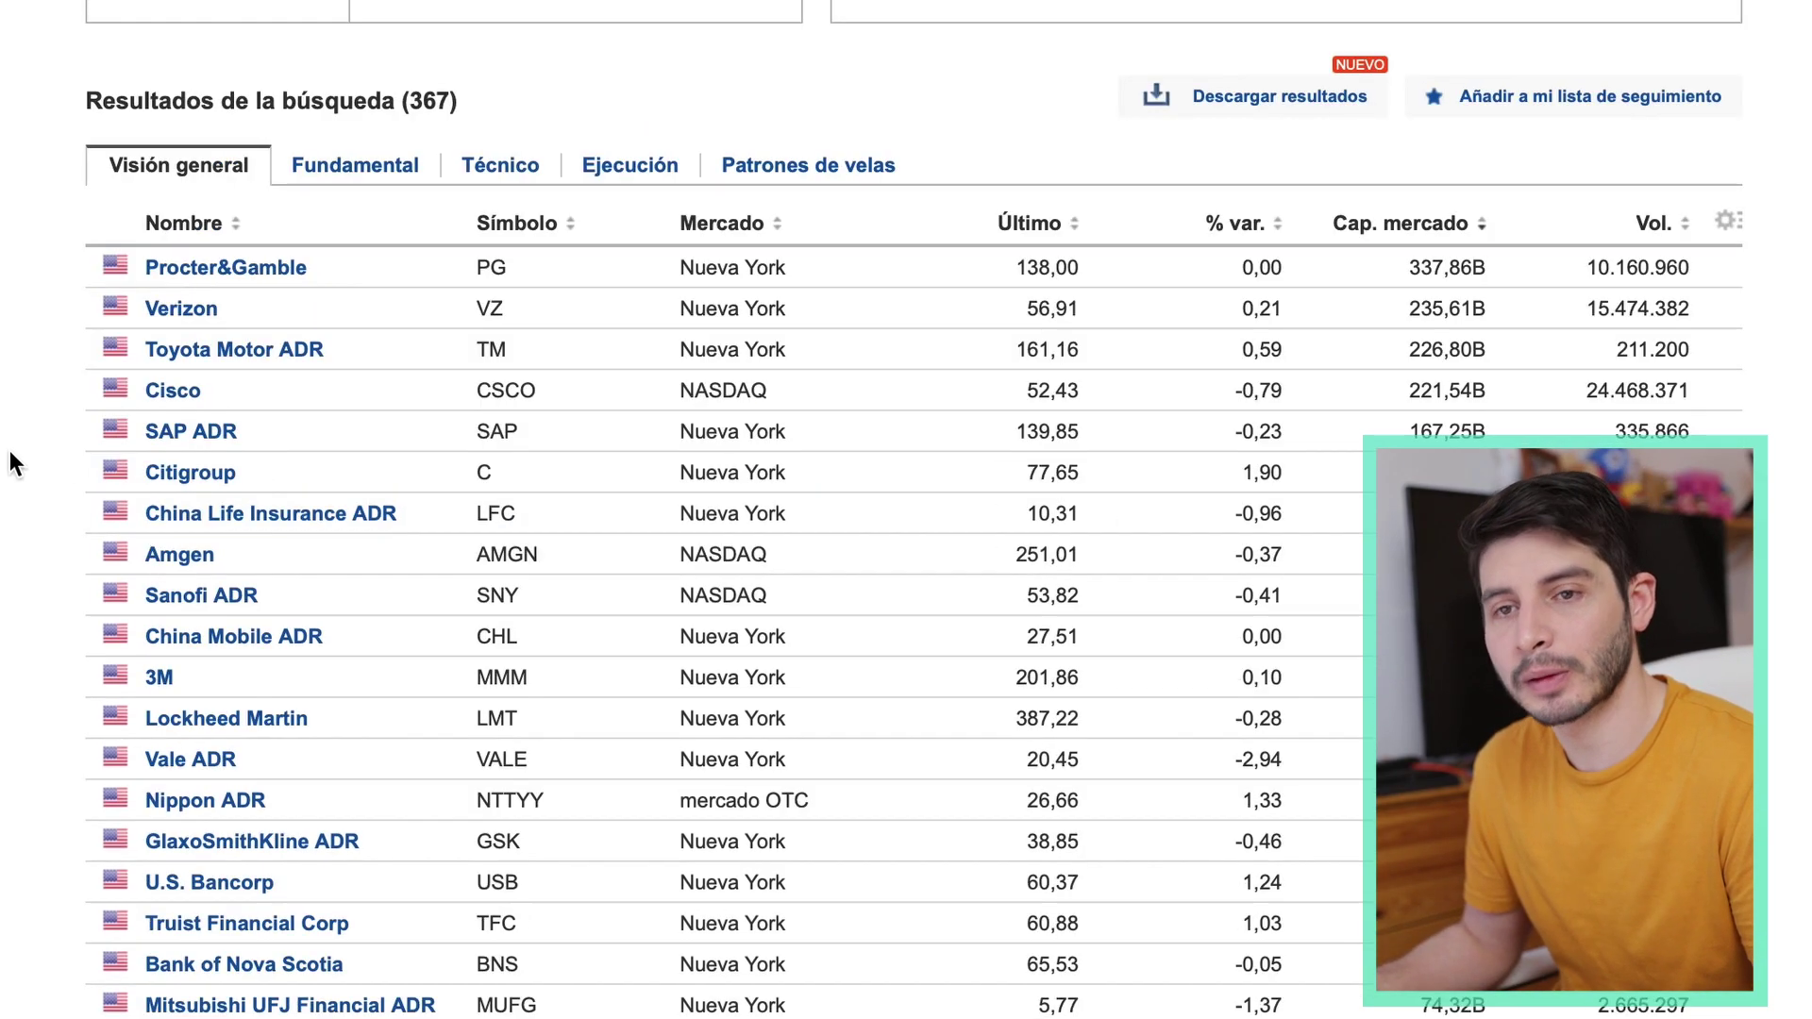
{"action": "scroll", "coordinate": [5, 515], "scroll_direction": "down", "scroll_amount": 1}
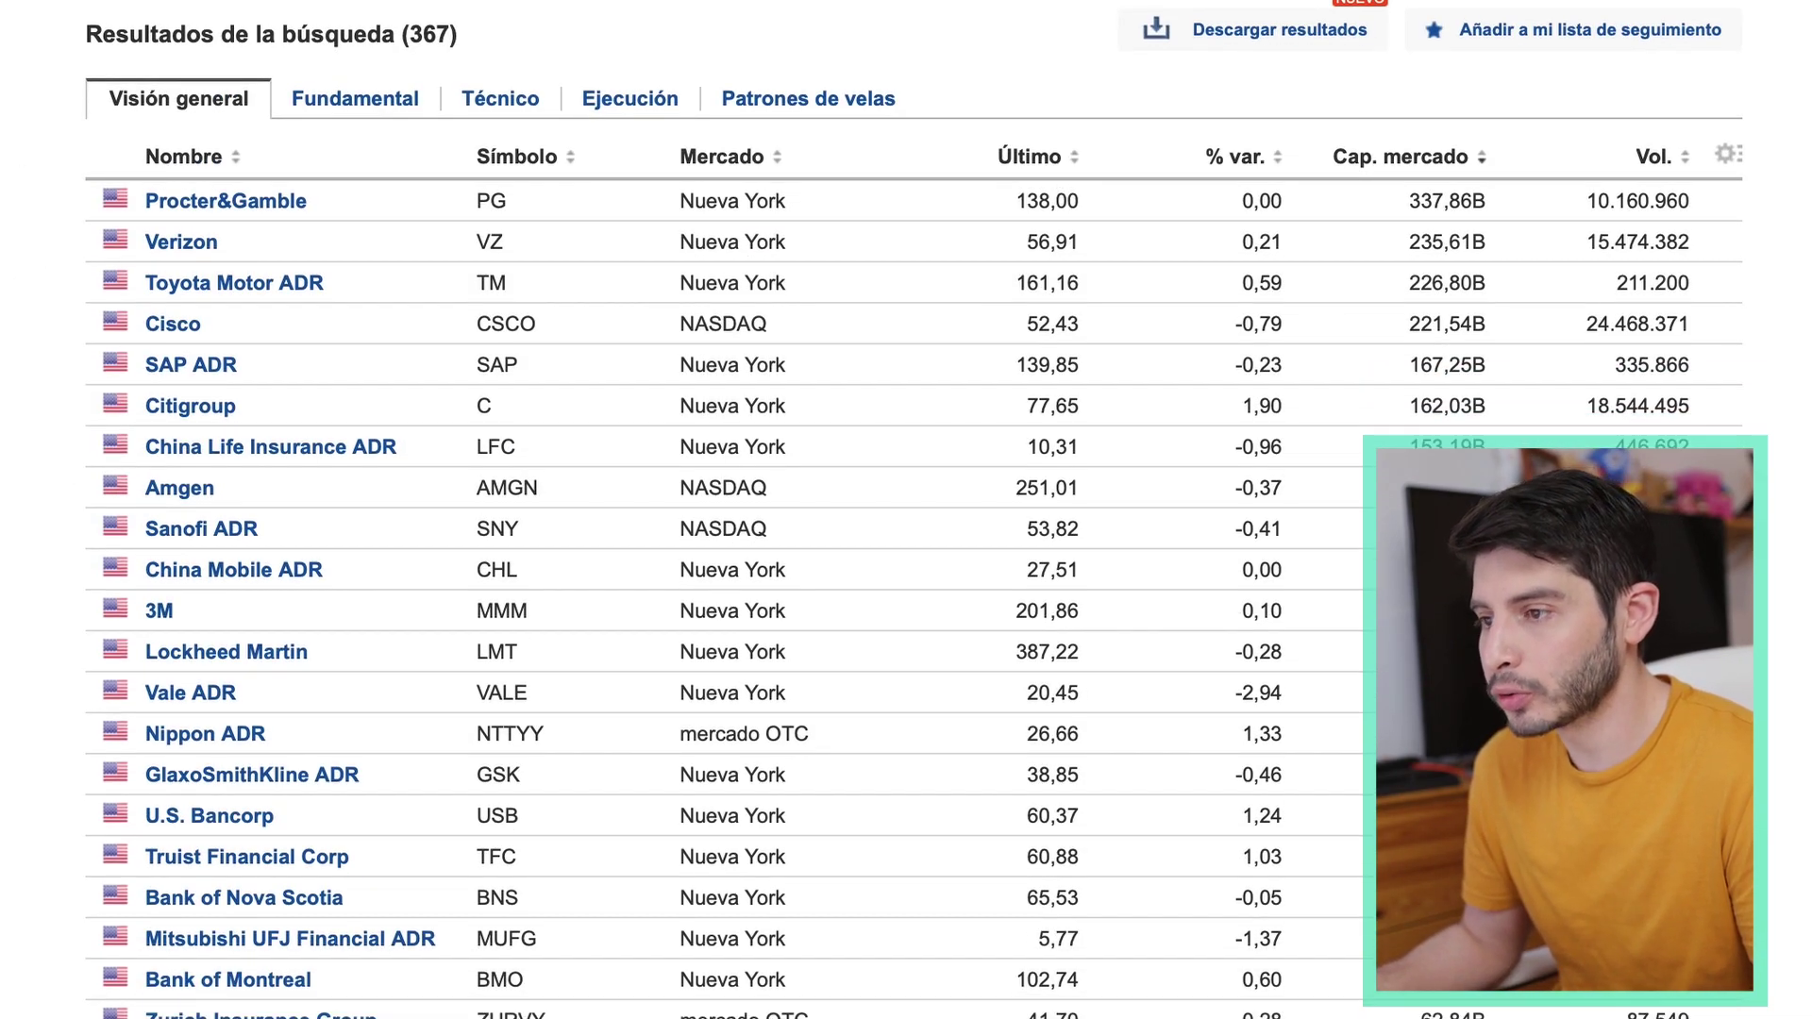
{"action": "scroll", "coordinate": [8, 206], "scroll_direction": "down", "scroll_amount": 1}
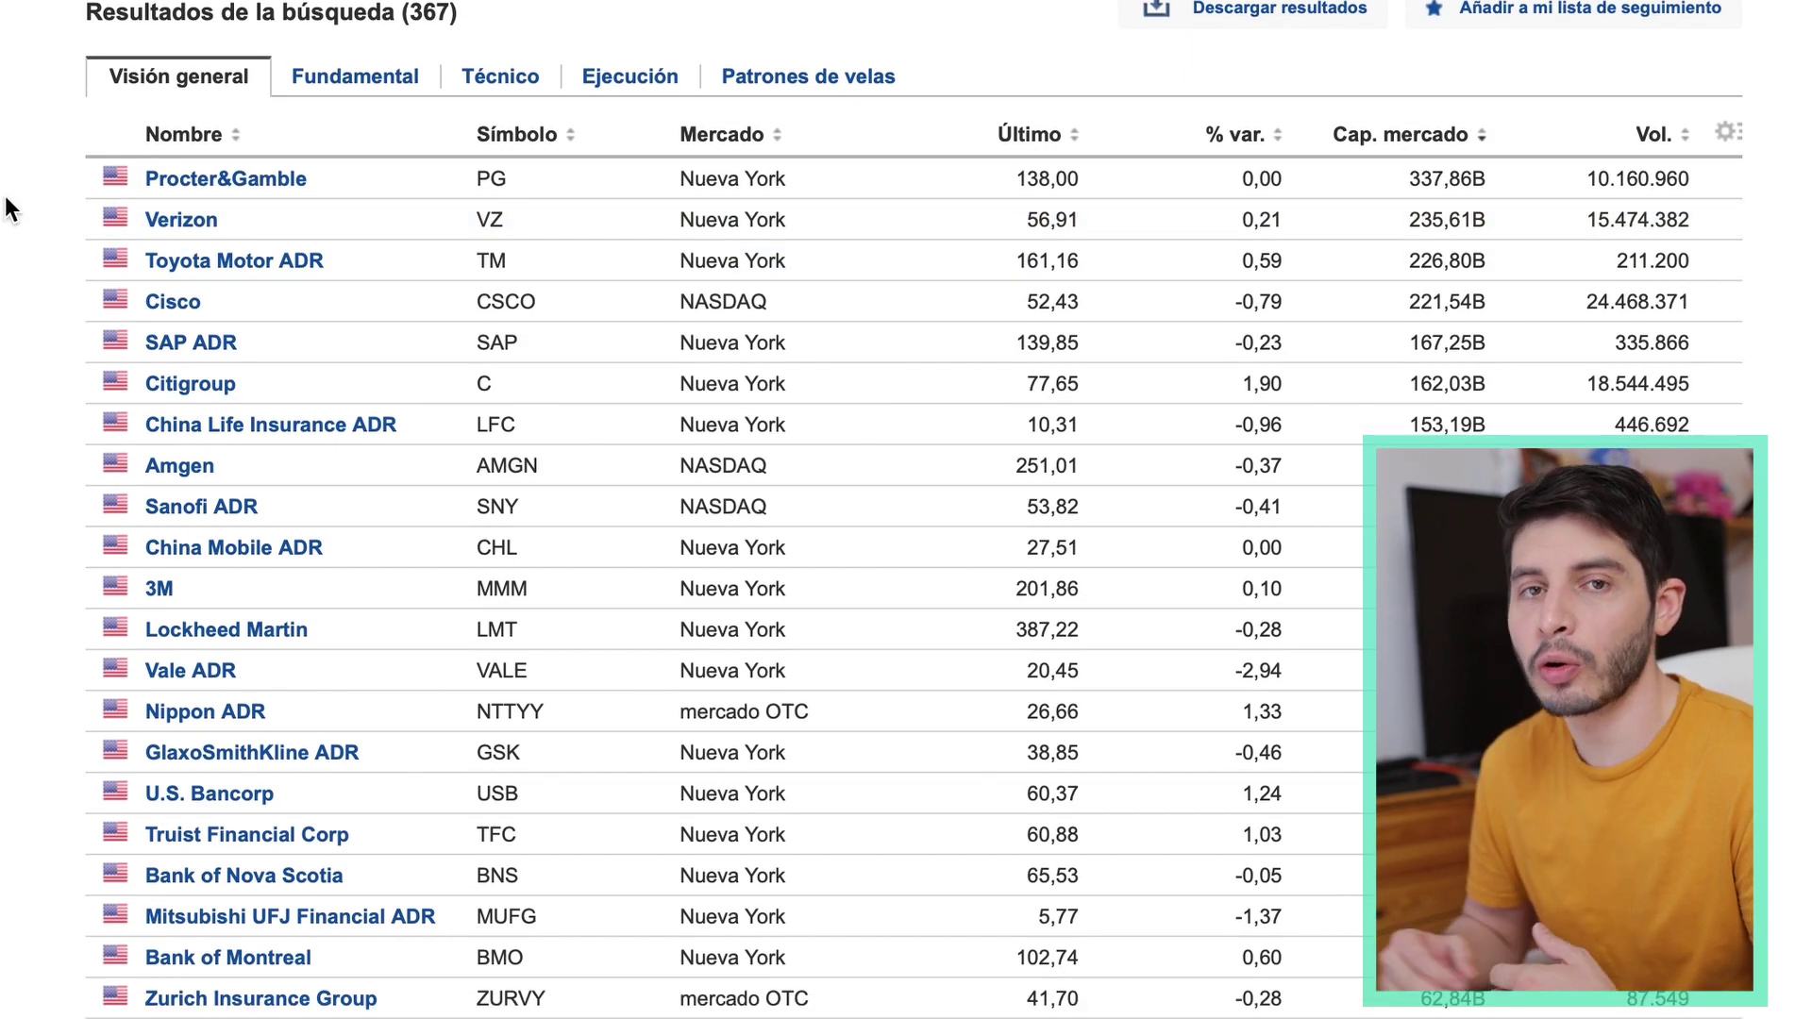
{"action": "scroll", "coordinate": [24, 200], "scroll_direction": "down", "scroll_amount": 1}
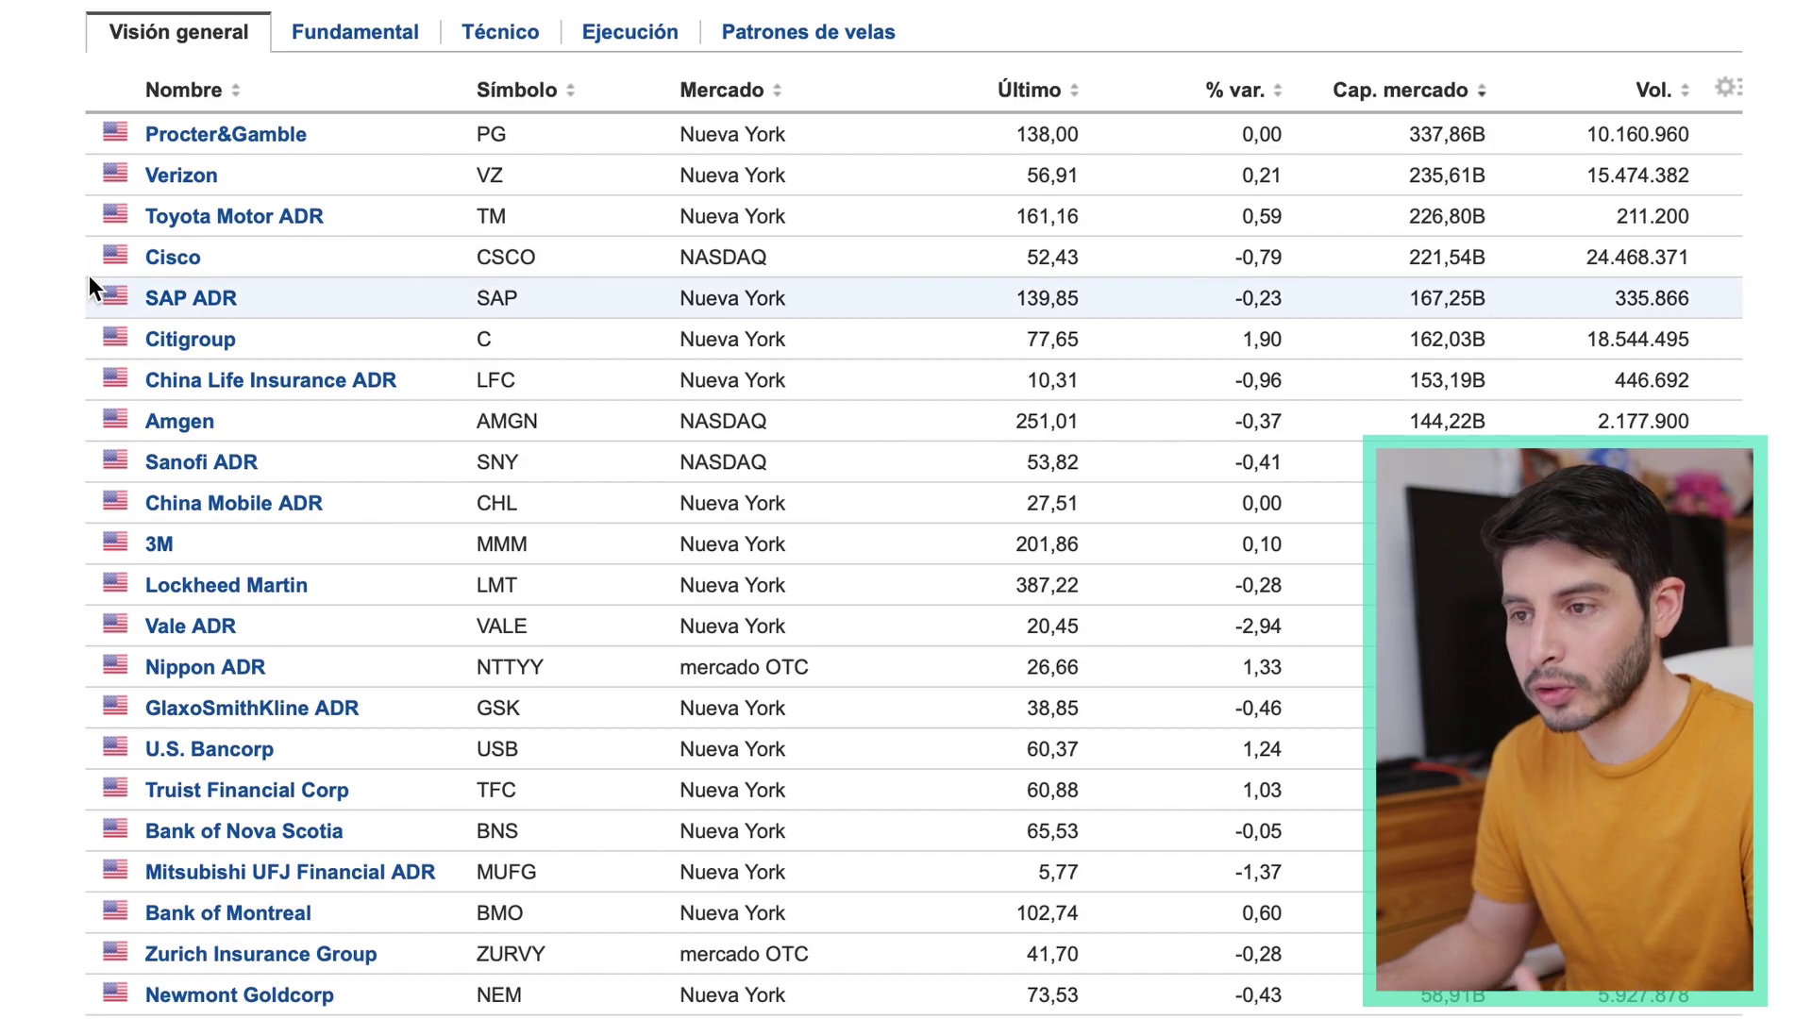
{"action": "scroll", "coordinate": [203, 585], "scroll_direction": "down", "scroll_amount": 1}
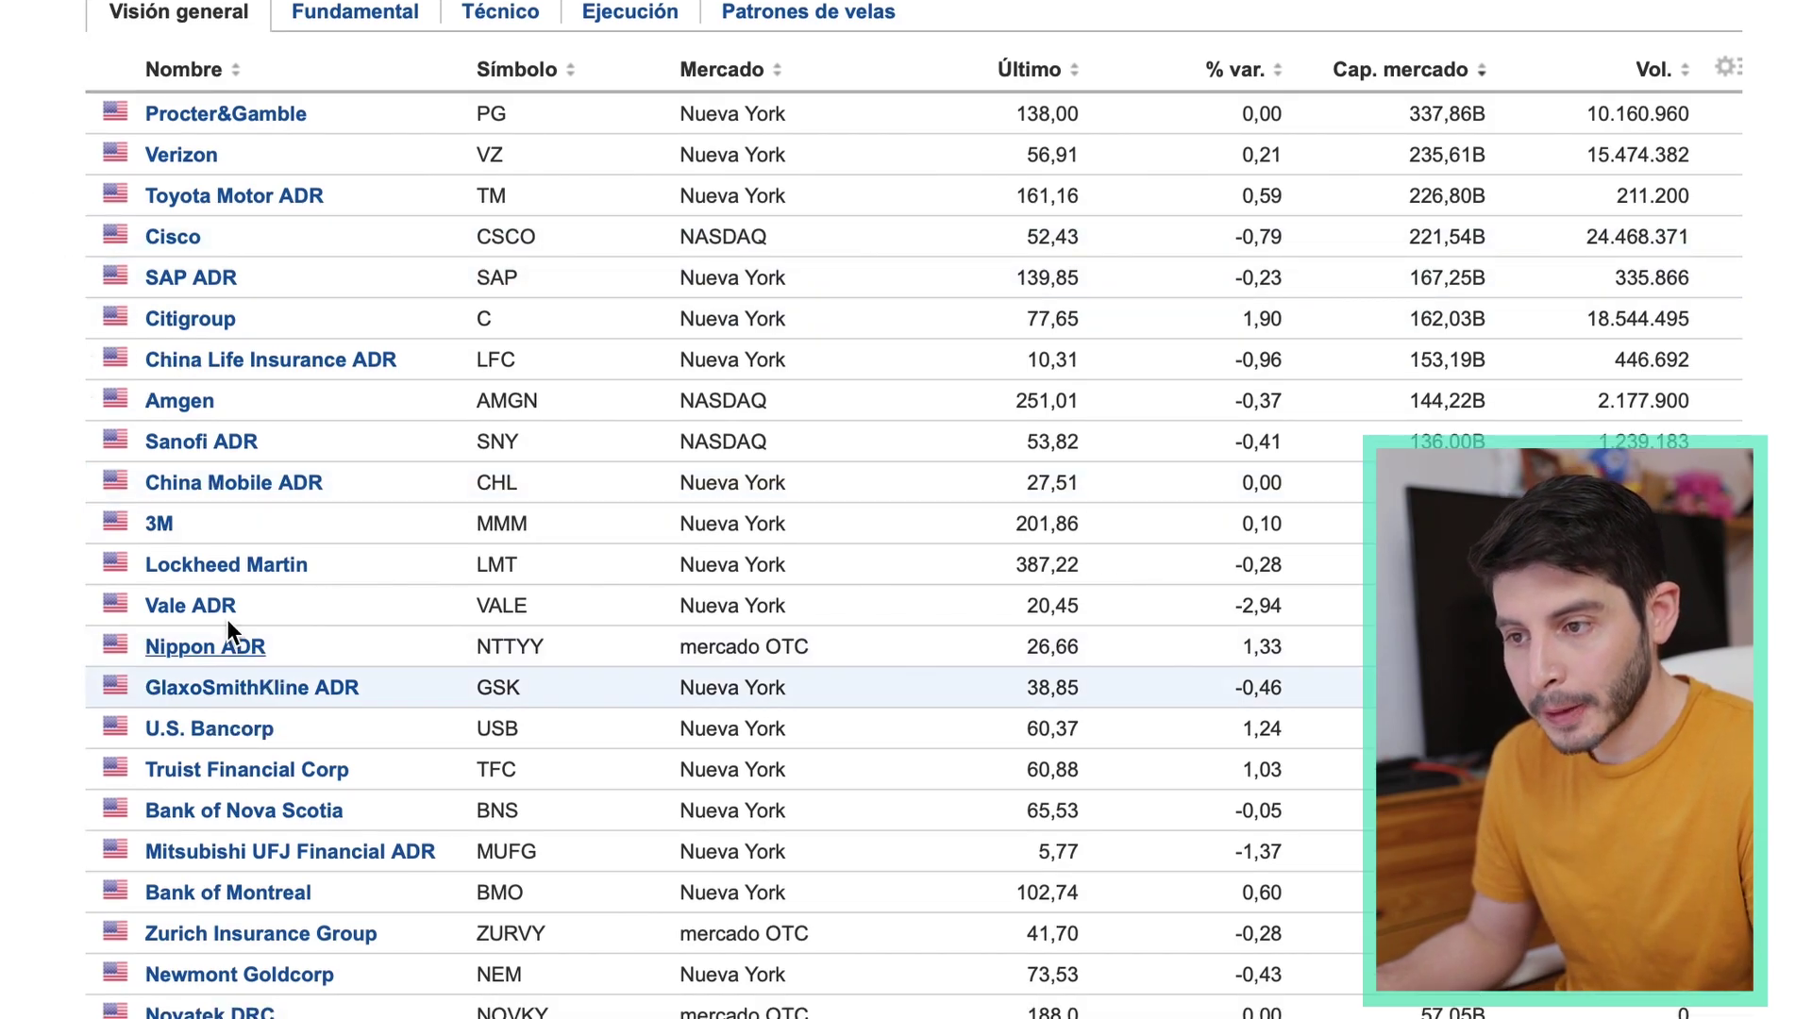
{"action": "scroll", "coordinate": [32, 558], "scroll_direction": "up", "scroll_amount": 4}
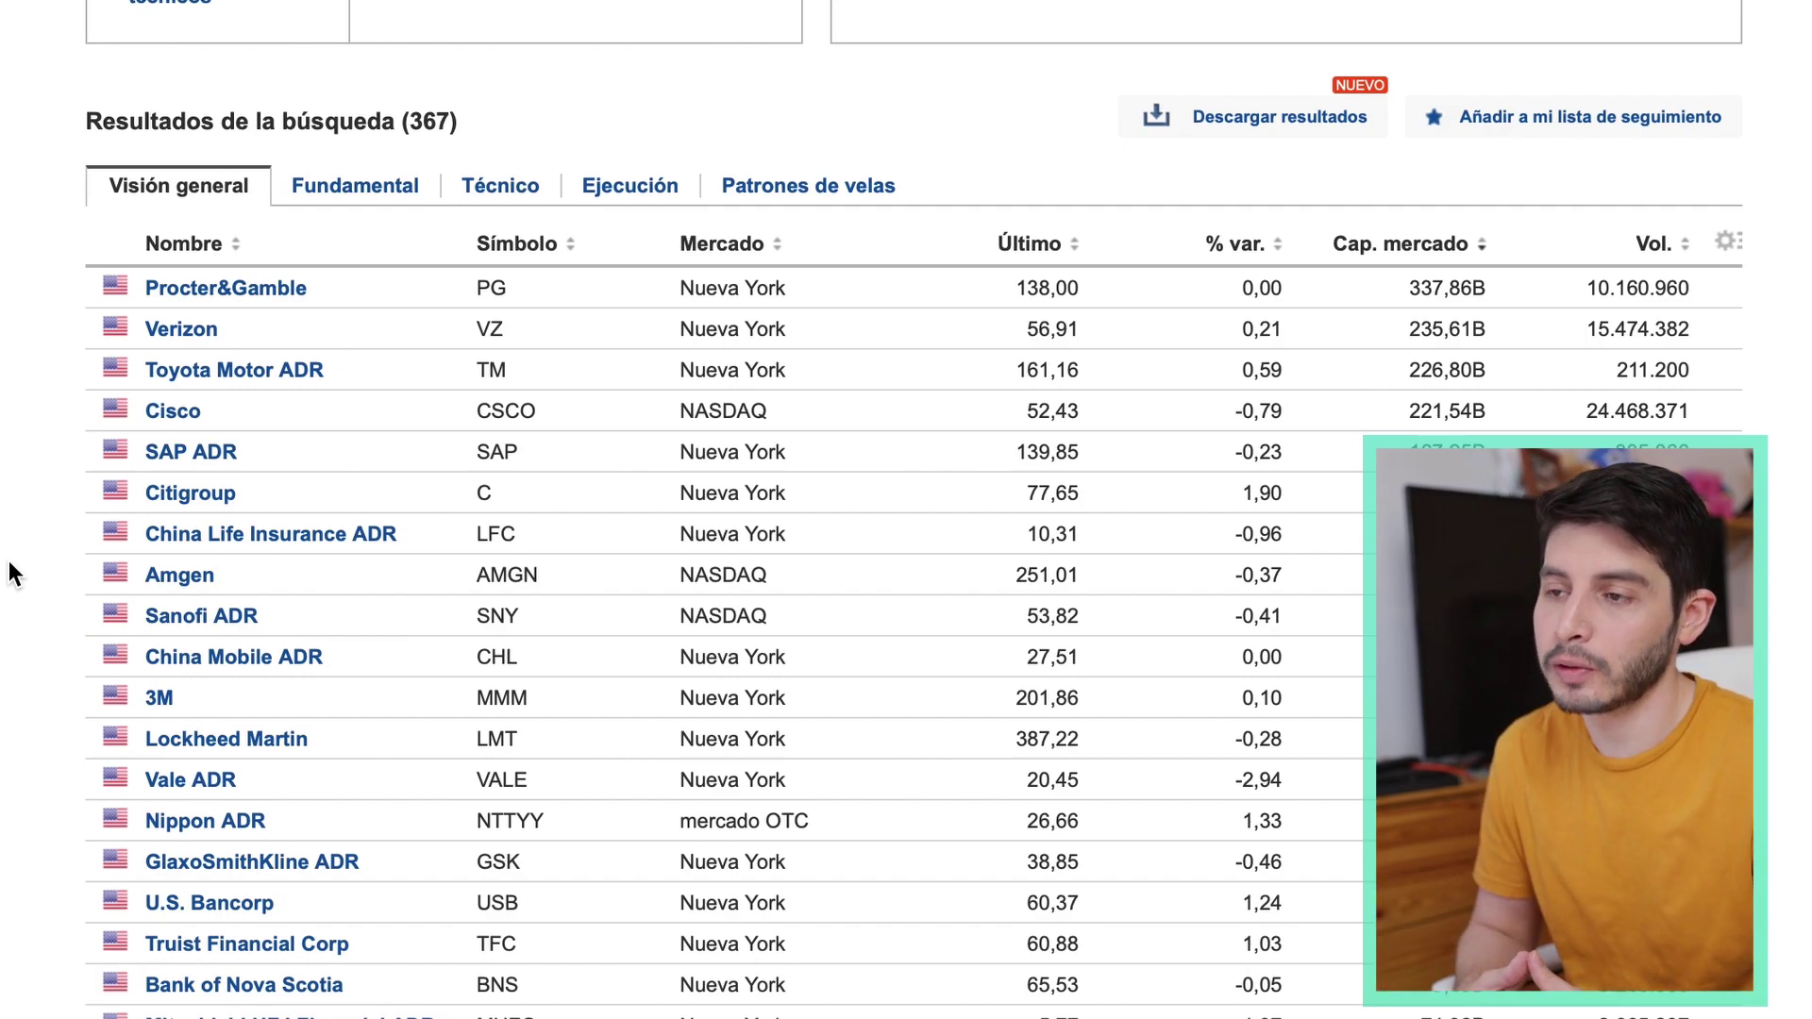
Step: Open Procter&Gamble from the search results and go to its fundamental dividend data (Dividendos)
{"action": "left_click", "coordinate": [217, 288]}
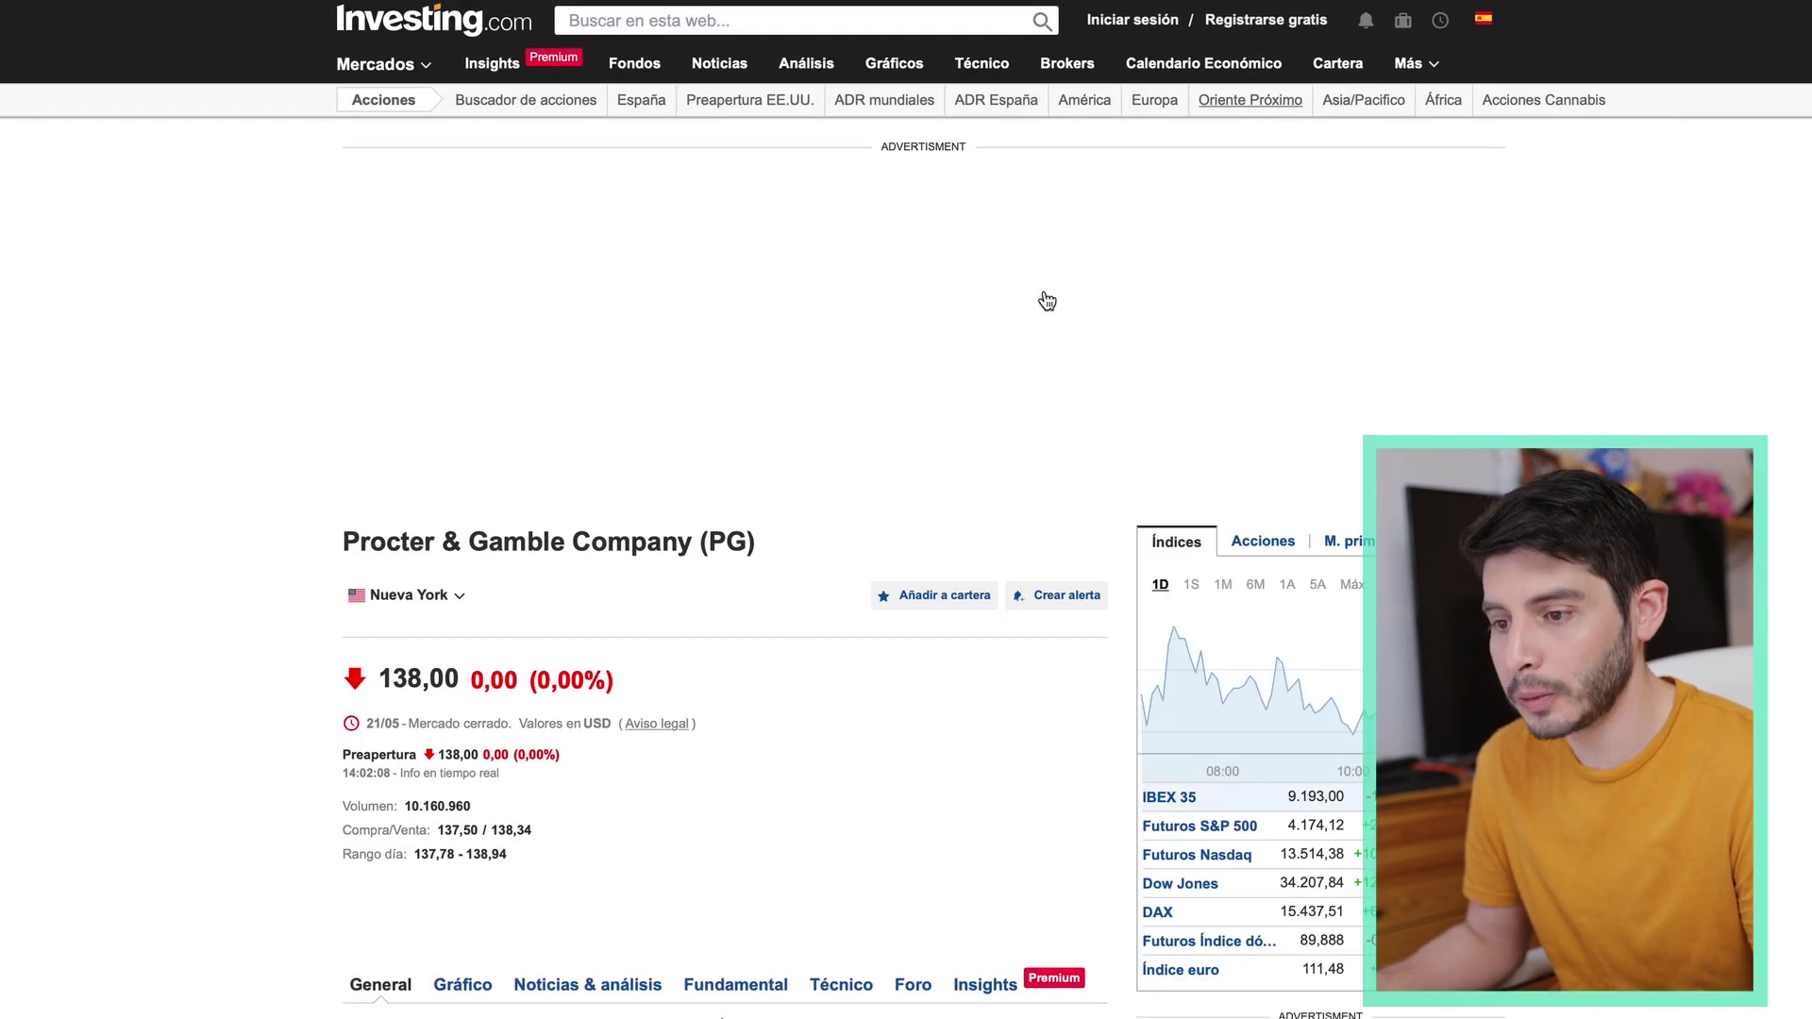
{"action": "scroll", "coordinate": [238, 377], "scroll_direction": "down", "scroll_amount": 3}
{"action": "scroll", "coordinate": [236, 382], "scroll_direction": "down", "scroll_amount": 5}
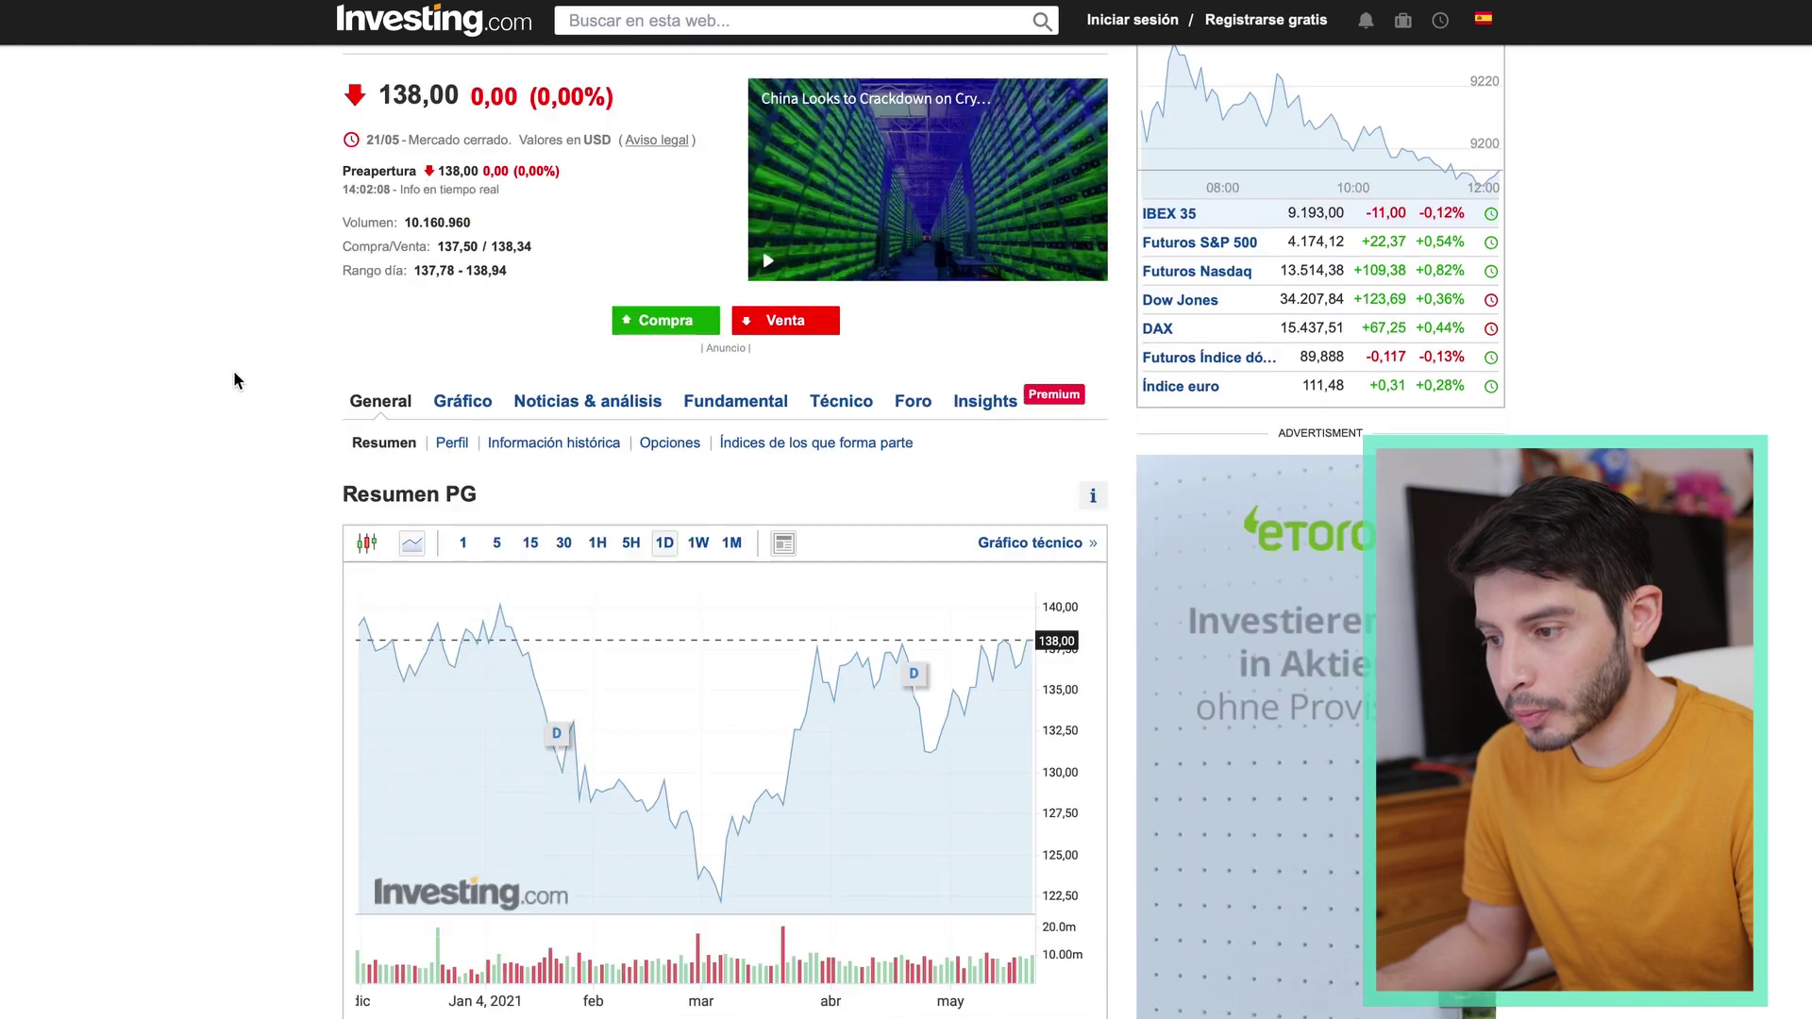
{"action": "mouse_move", "coordinate": [740, 432]}
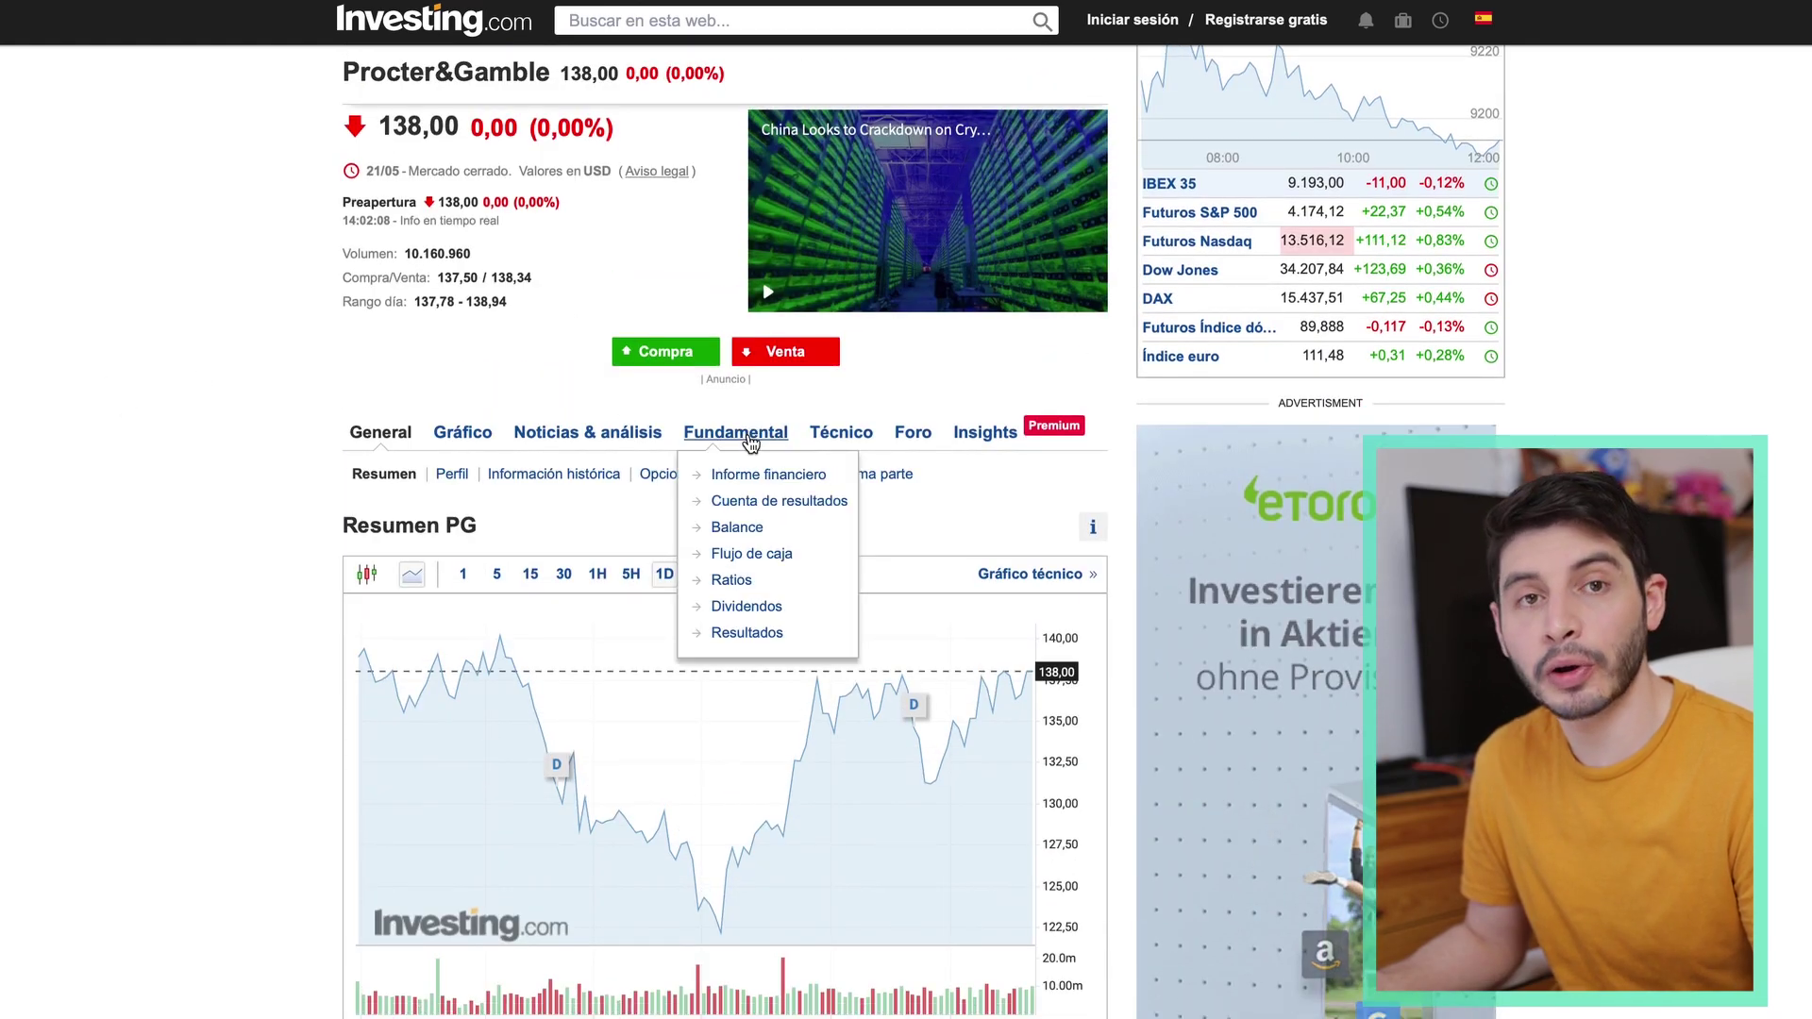
{"action": "left_click", "coordinate": [744, 609]}
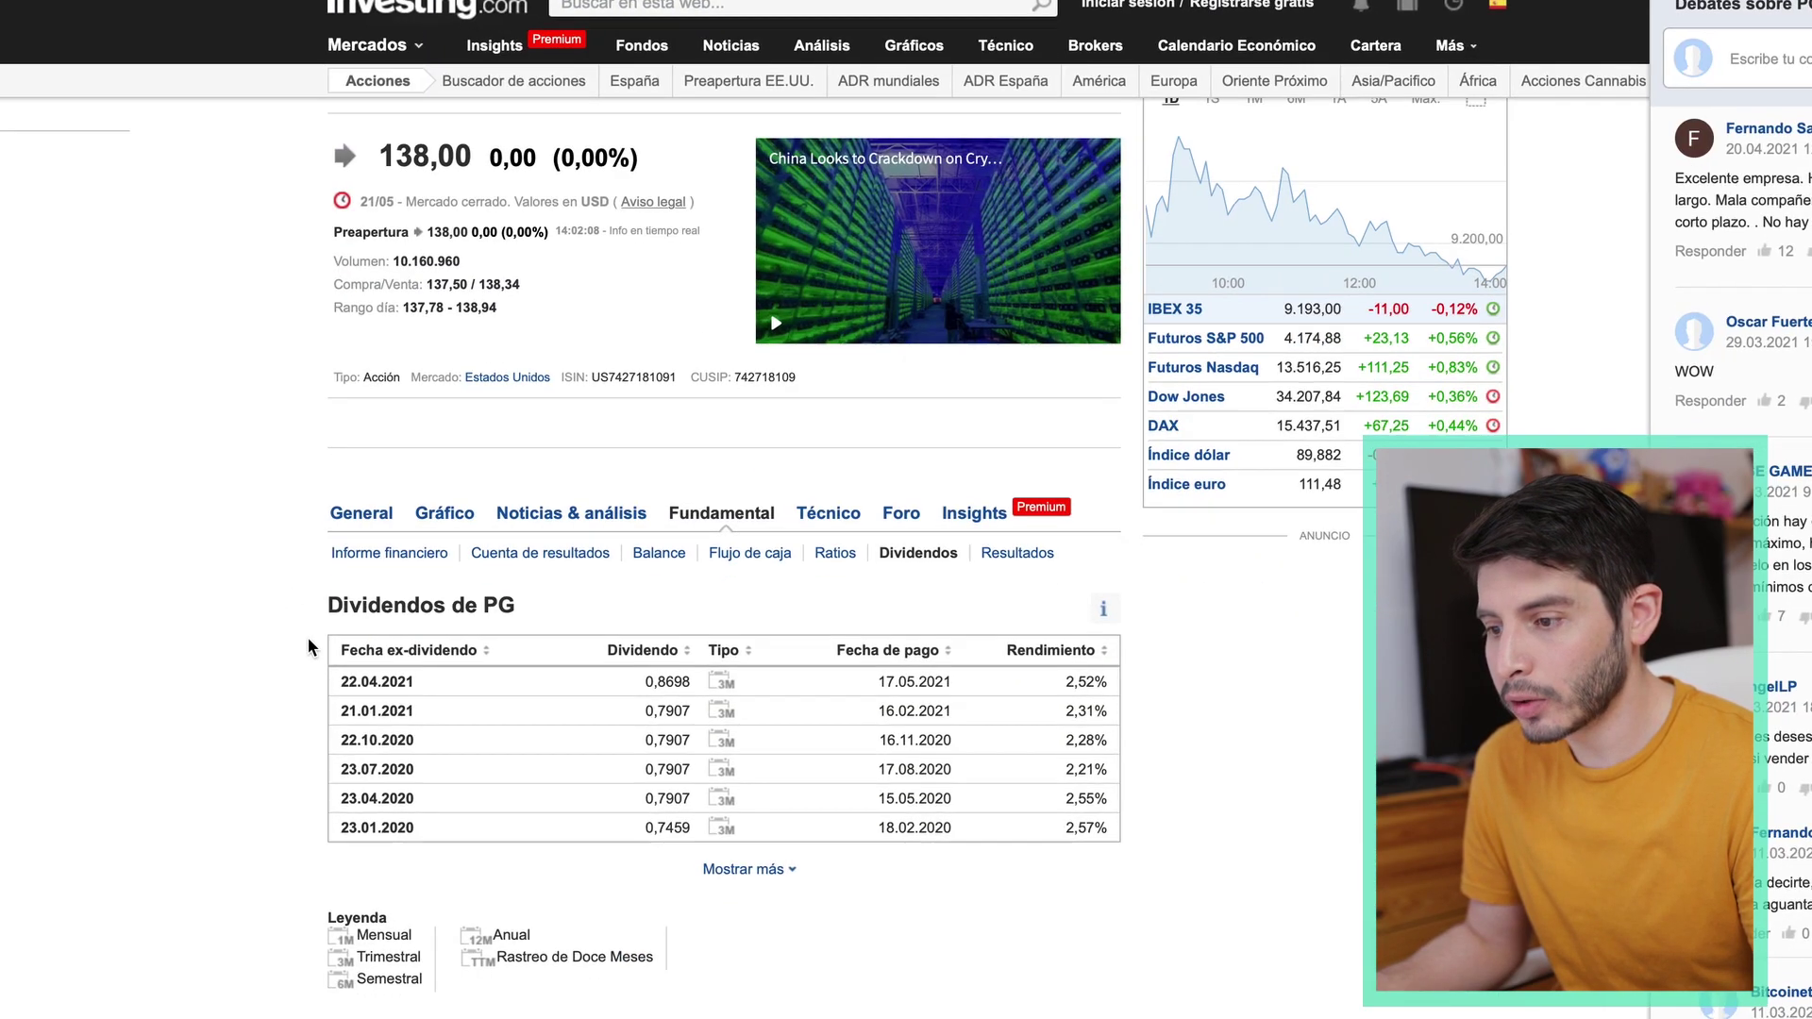
Step: Examine Procter & Gamble's dividend history and check the payment frequency against the Trimestral entry in the legend
{"action": "scroll", "coordinate": [297, 450], "scroll_direction": "down", "scroll_amount": 3}
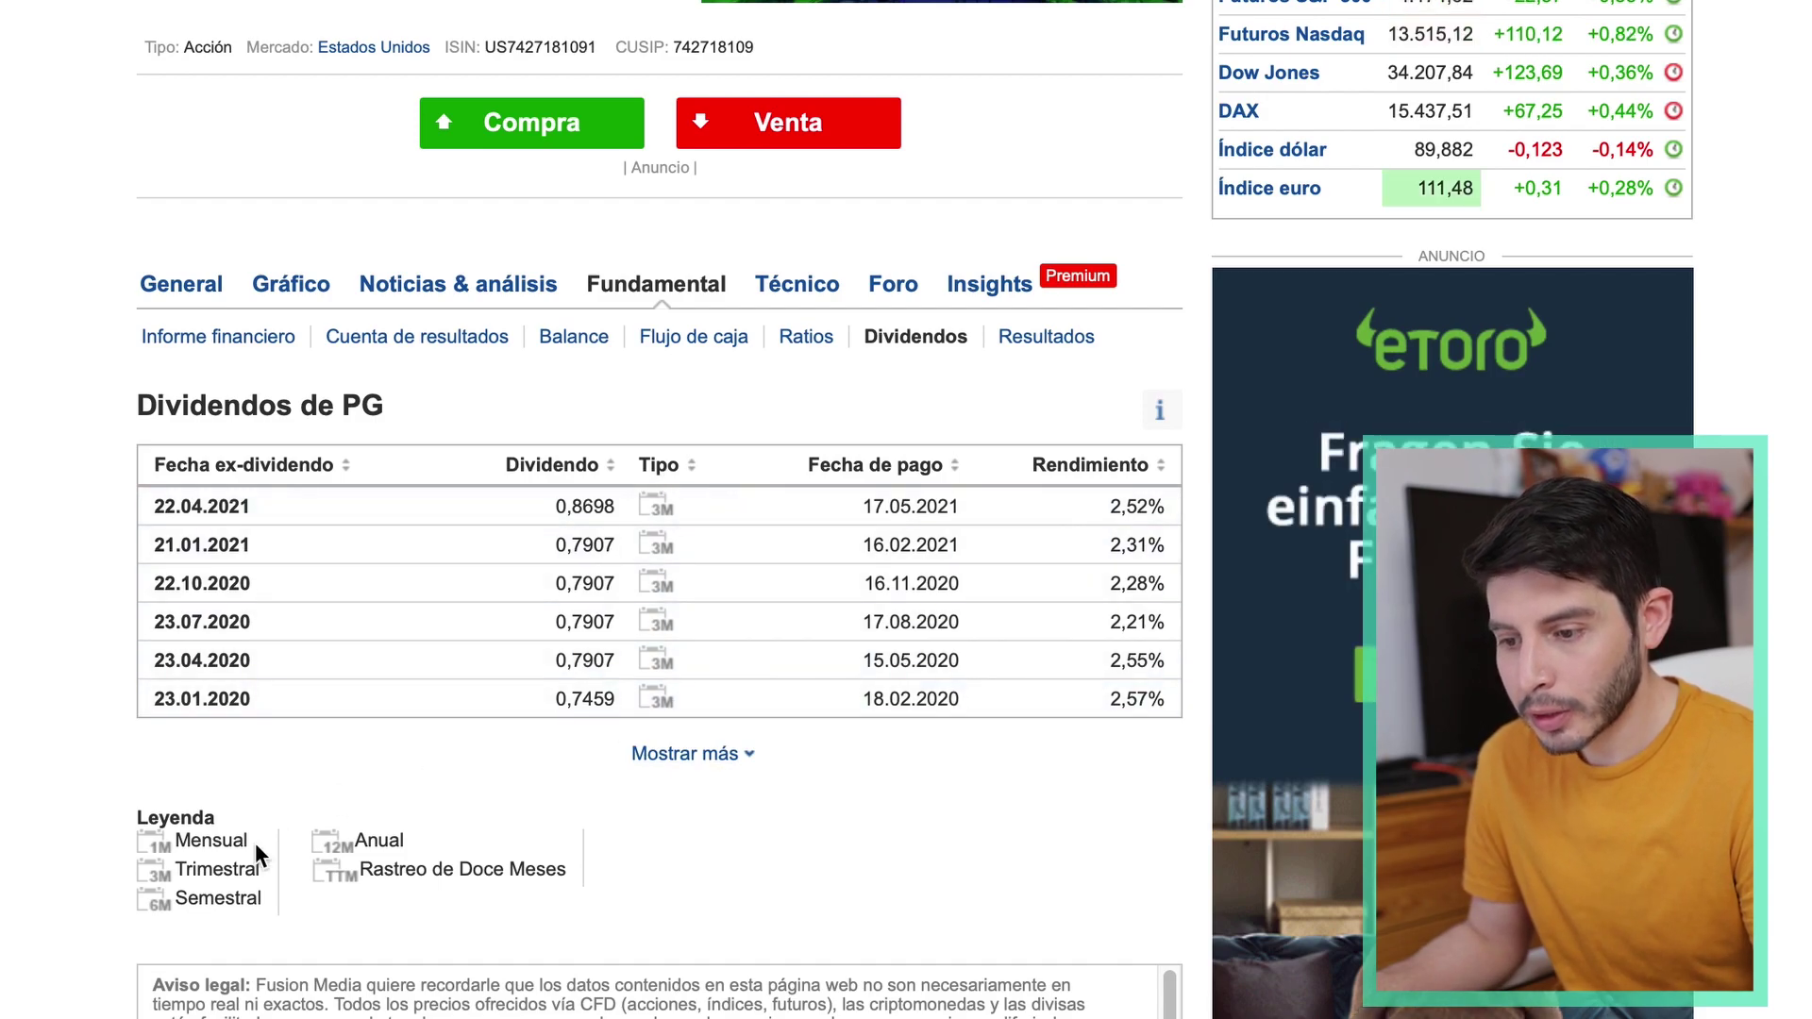
{"action": "left_click_drag", "start_coordinate": [176, 869], "coordinate": [210, 868]}
{"action": "left_click", "coordinate": [232, 864]}
{"action": "scroll", "coordinate": [421, 696], "scroll_direction": "down", "scroll_amount": 1}
{"action": "scroll", "coordinate": [578, 550], "scroll_direction": "down", "scroll_amount": 1}
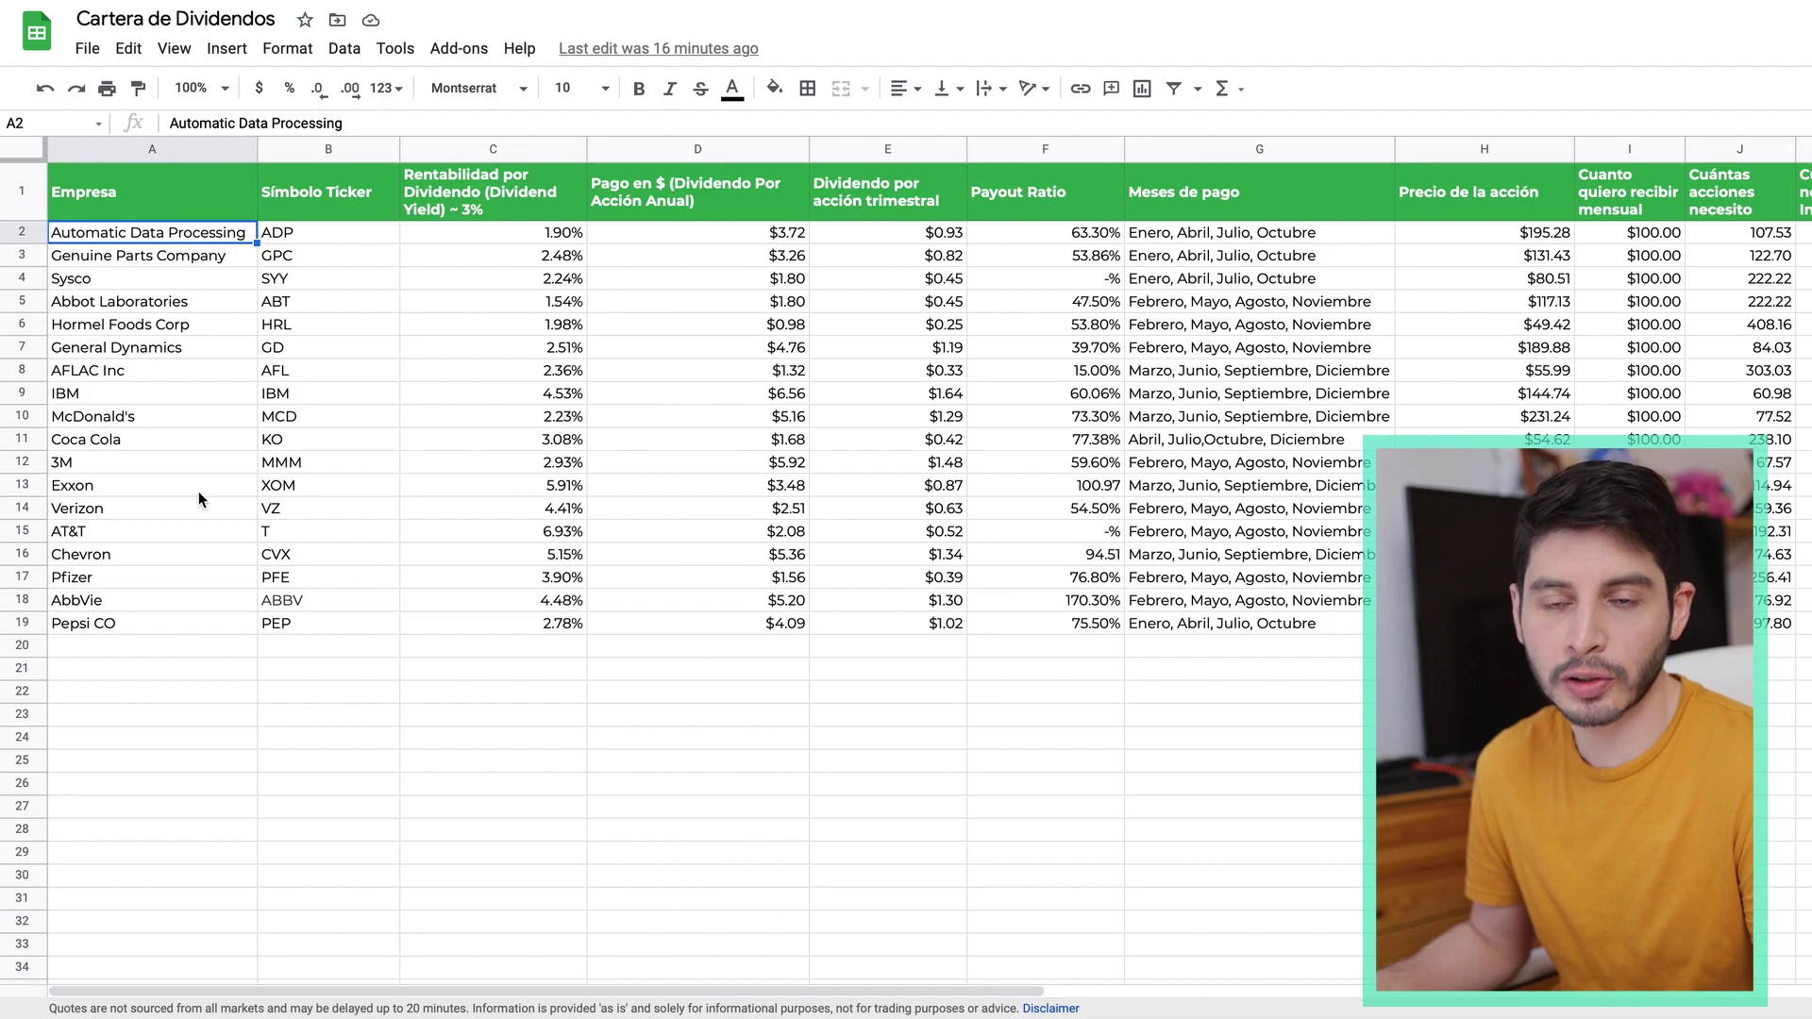
Step: In the Cartera de Dividendos Google Sheet, inspect row 2's ticker, dividend yield, annual and quarterly dividend, and payout ratio cells
{"action": "left_click", "coordinate": [341, 242]}
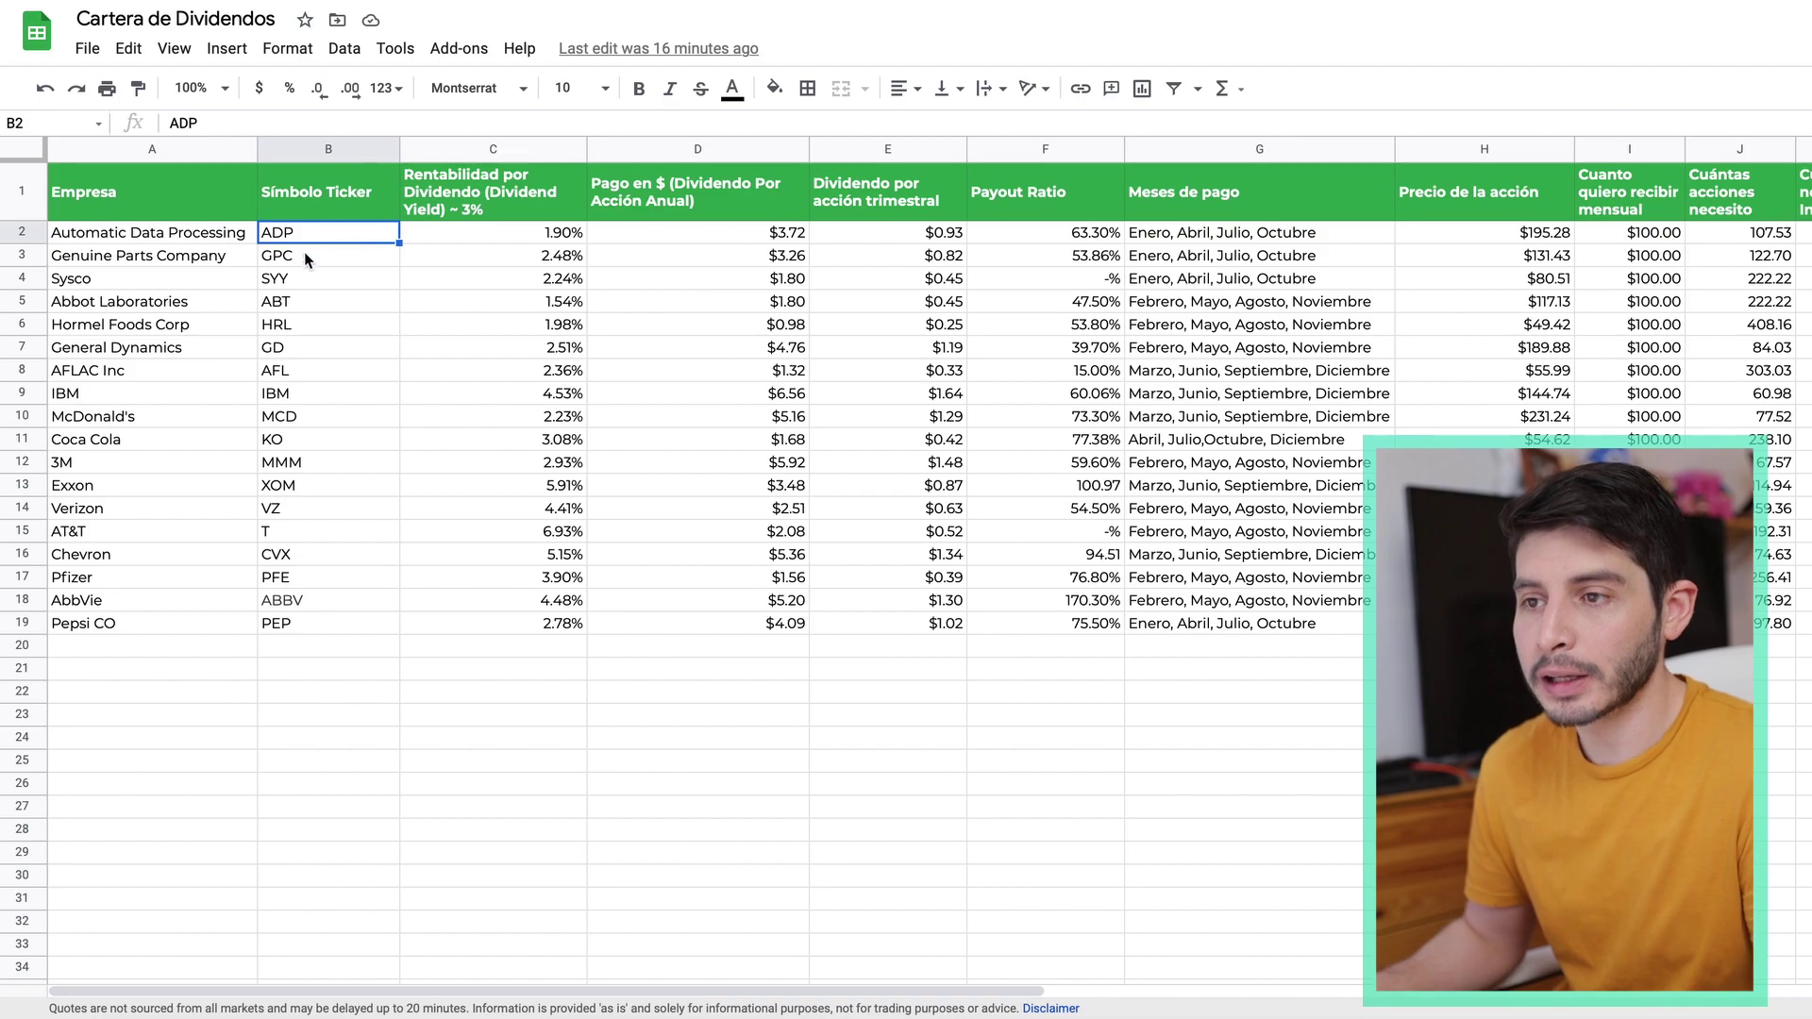
{"action": "left_click", "coordinate": [447, 191]}
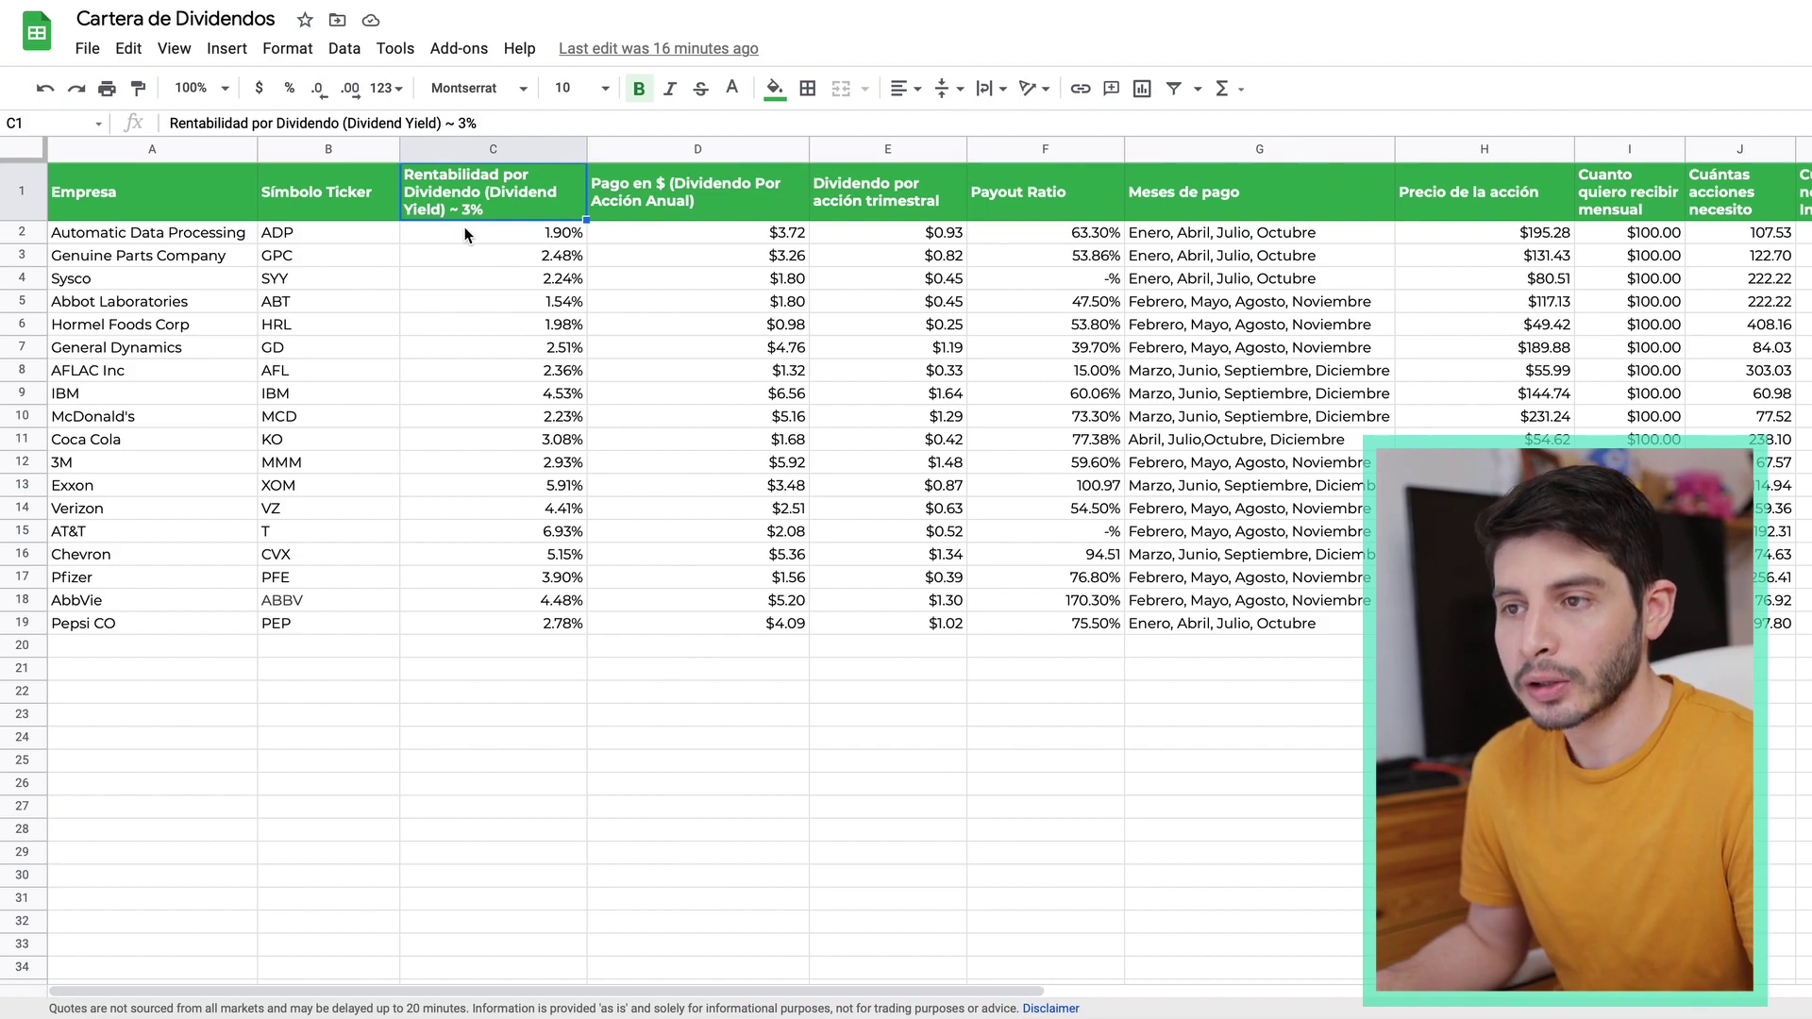
{"action": "left_click", "coordinate": [466, 234]}
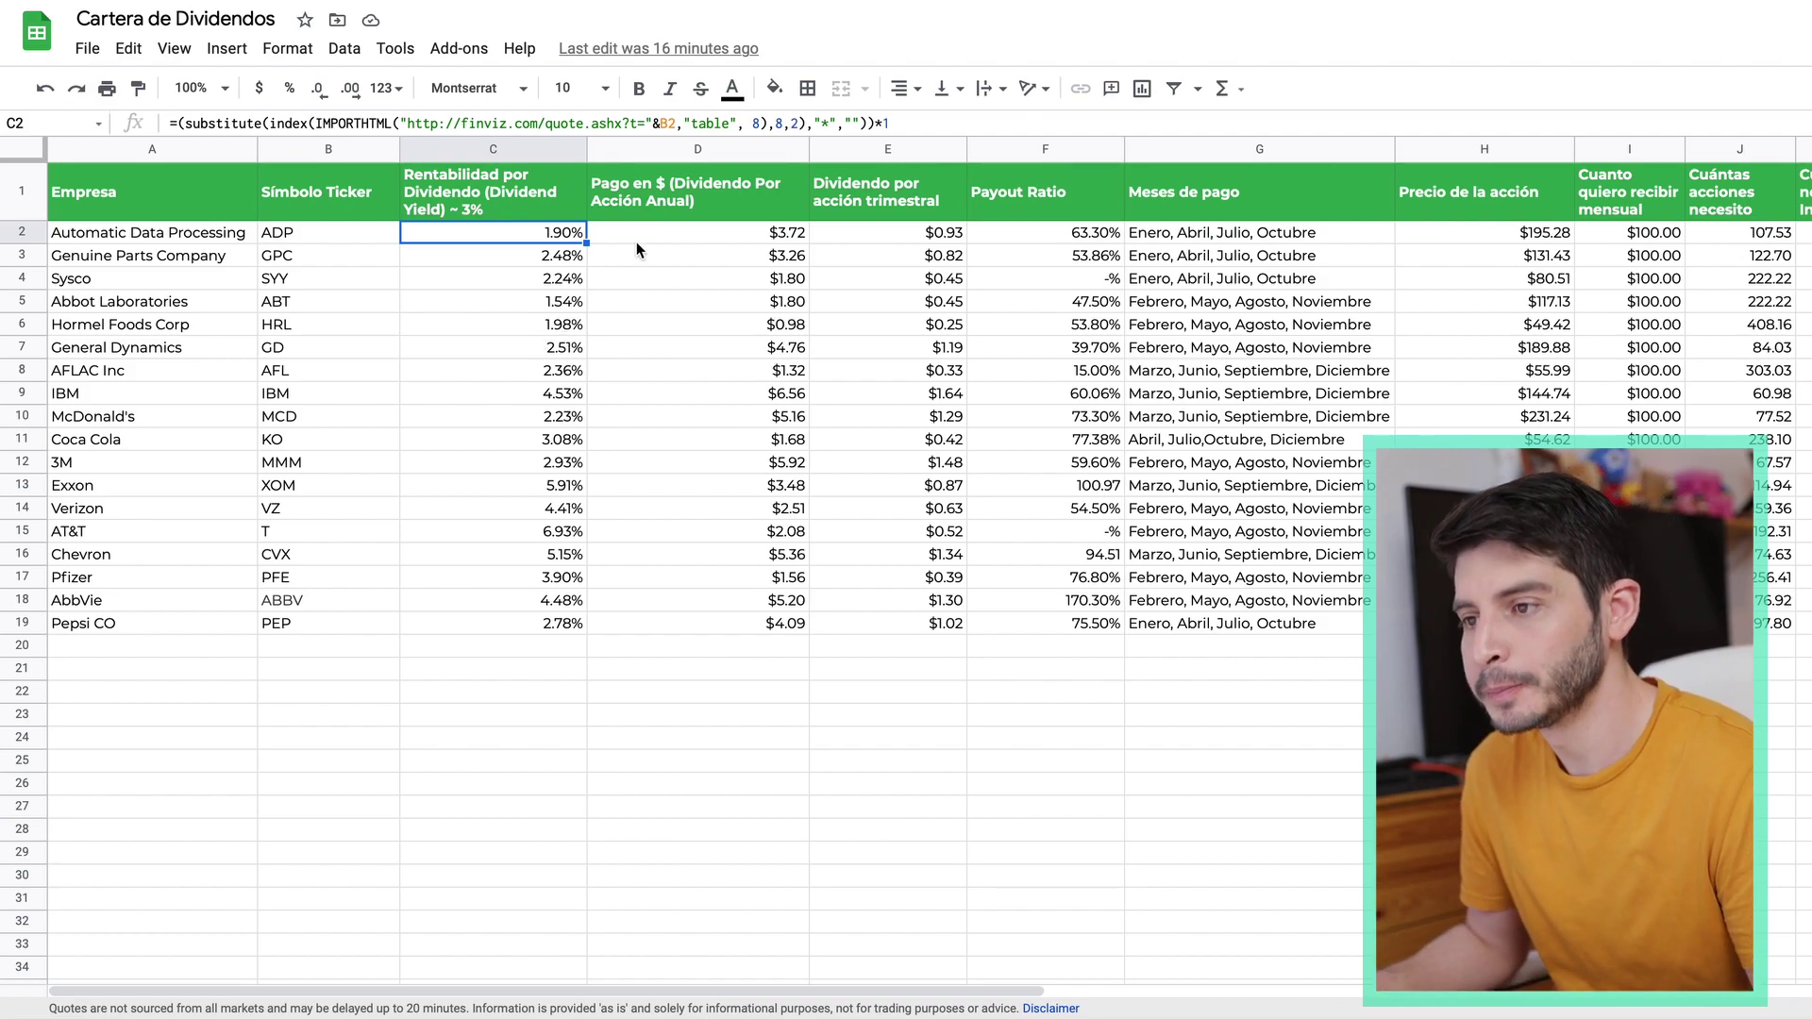
{"action": "left_click", "coordinate": [670, 232]}
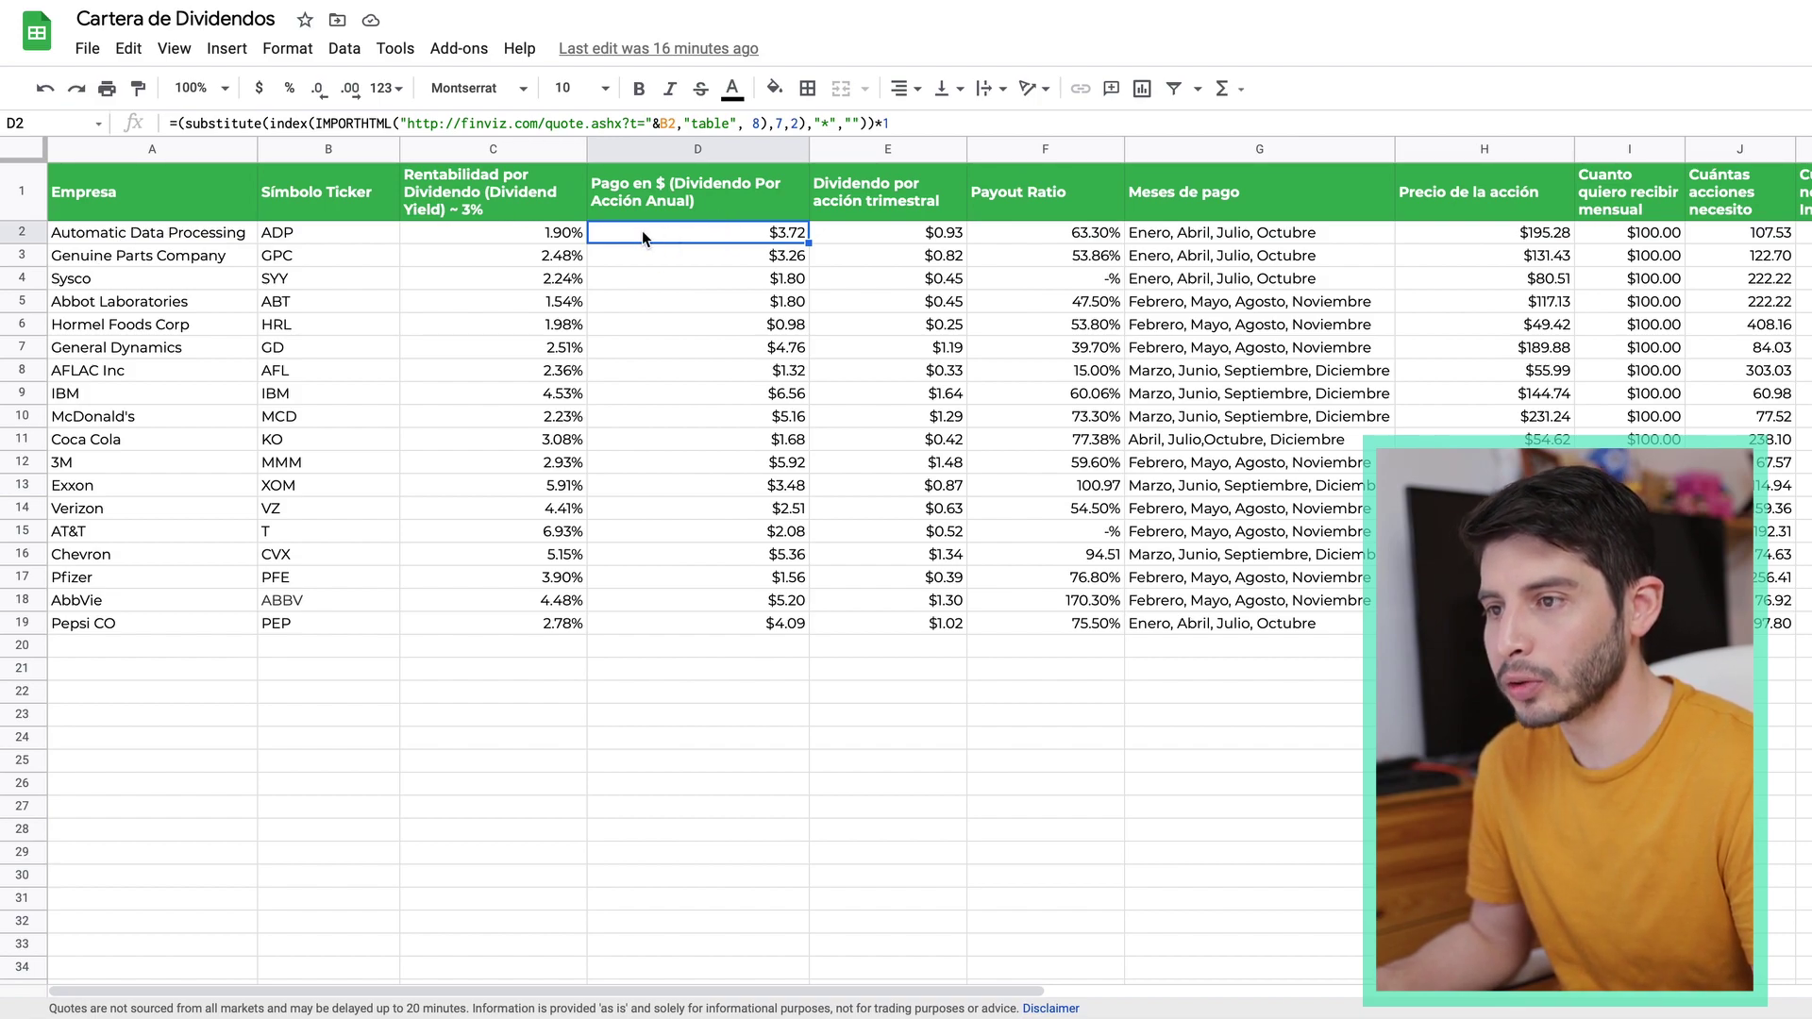
{"action": "left_click", "coordinate": [909, 233]}
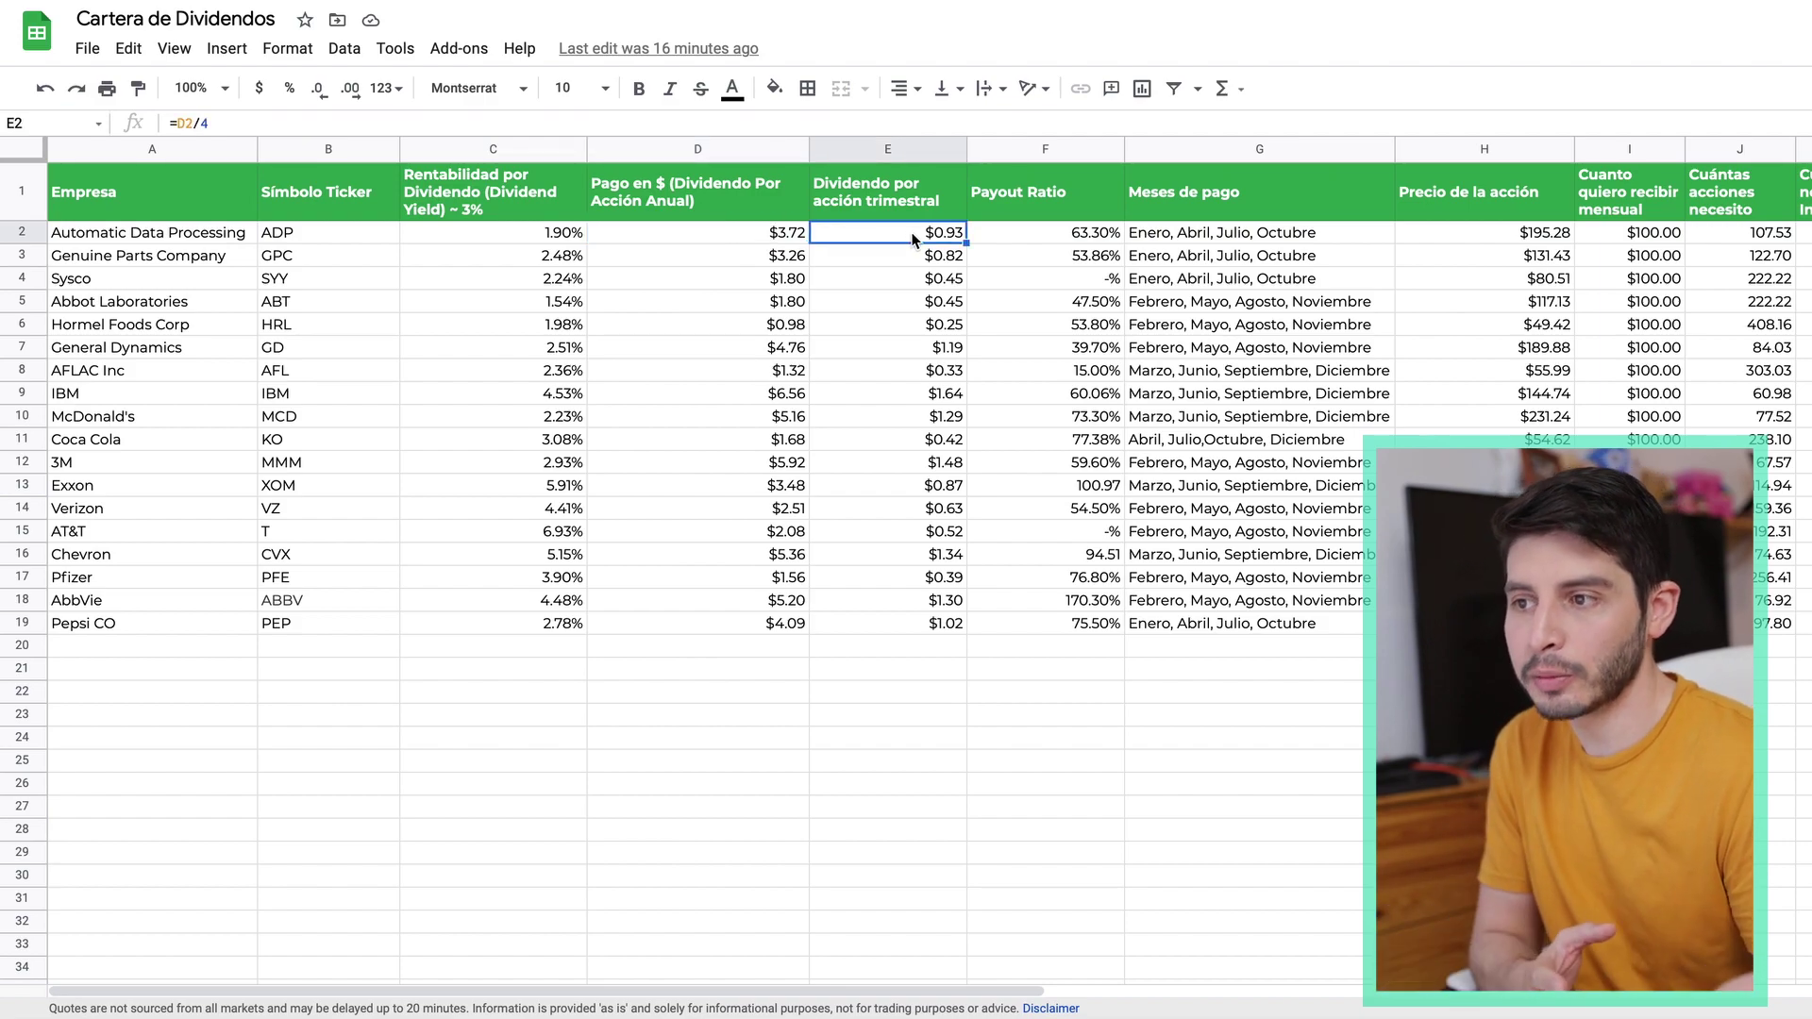
{"action": "left_click", "coordinate": [1010, 237]}
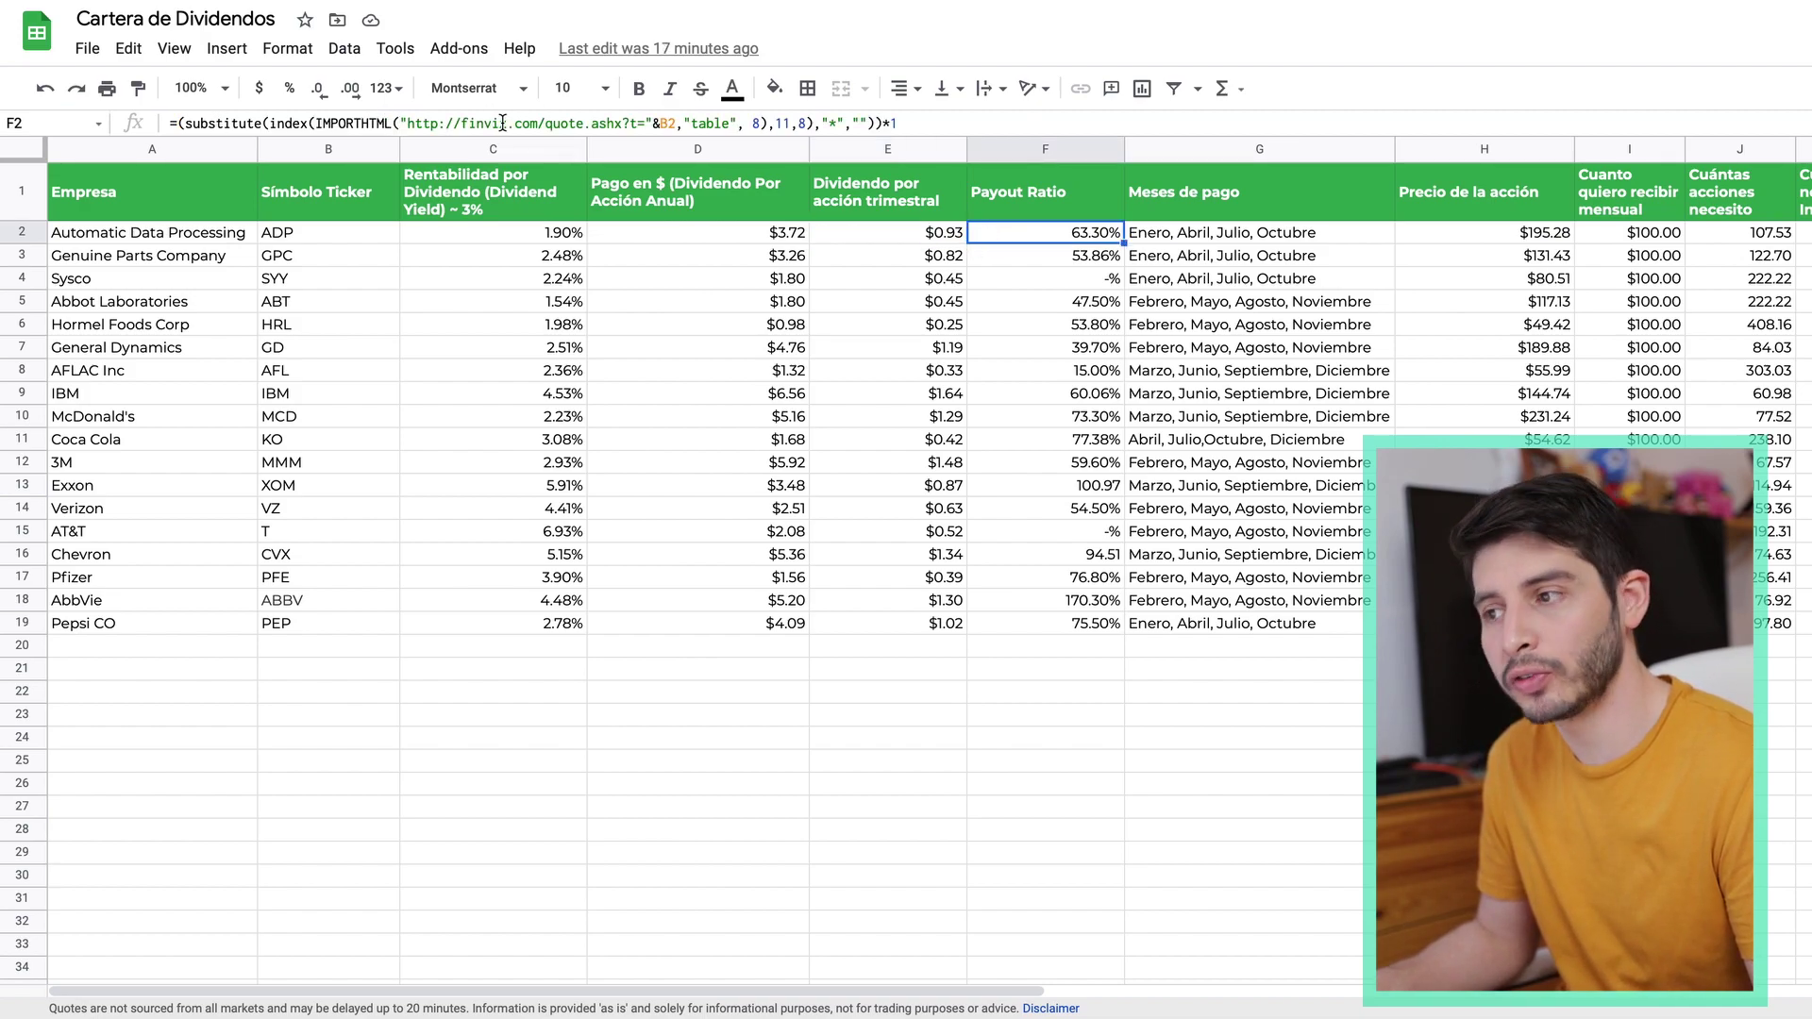
Step: Inspect row 2's payment months, share price, desired monthly income, shares needed and required investment cells
{"action": "left_click", "coordinate": [1258, 231]}
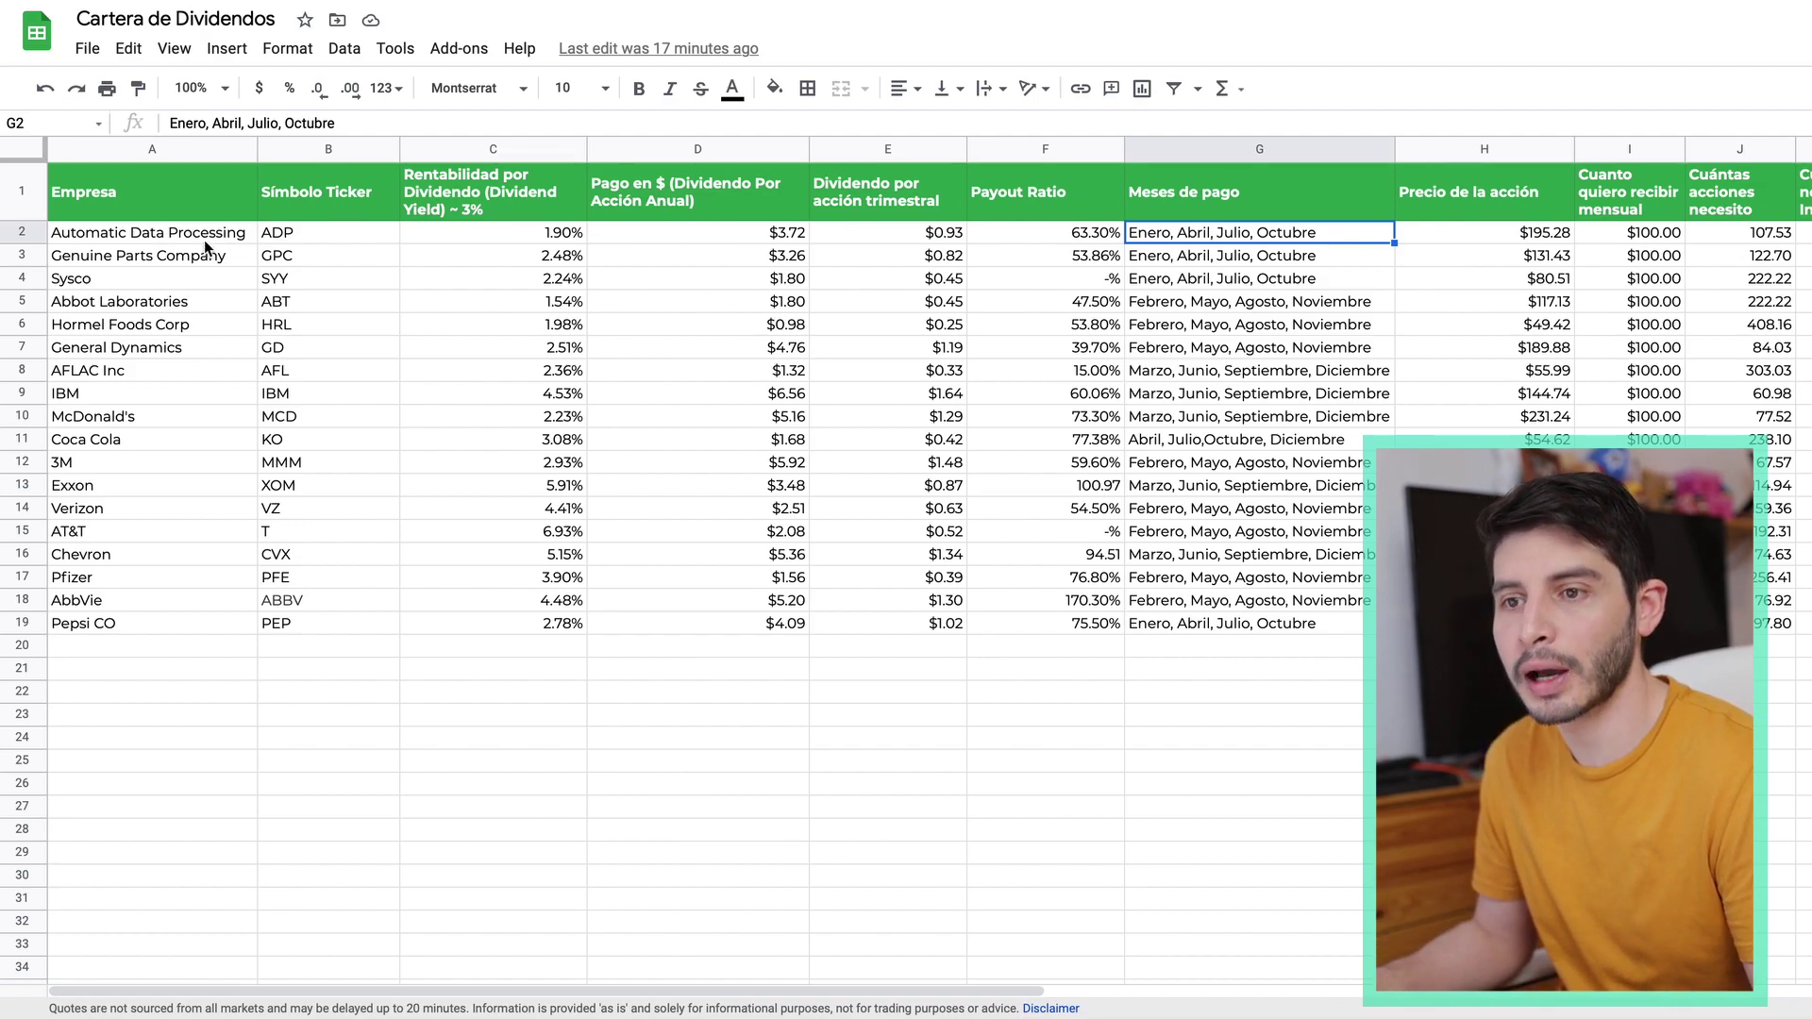
{"action": "left_click", "coordinate": [1459, 236]}
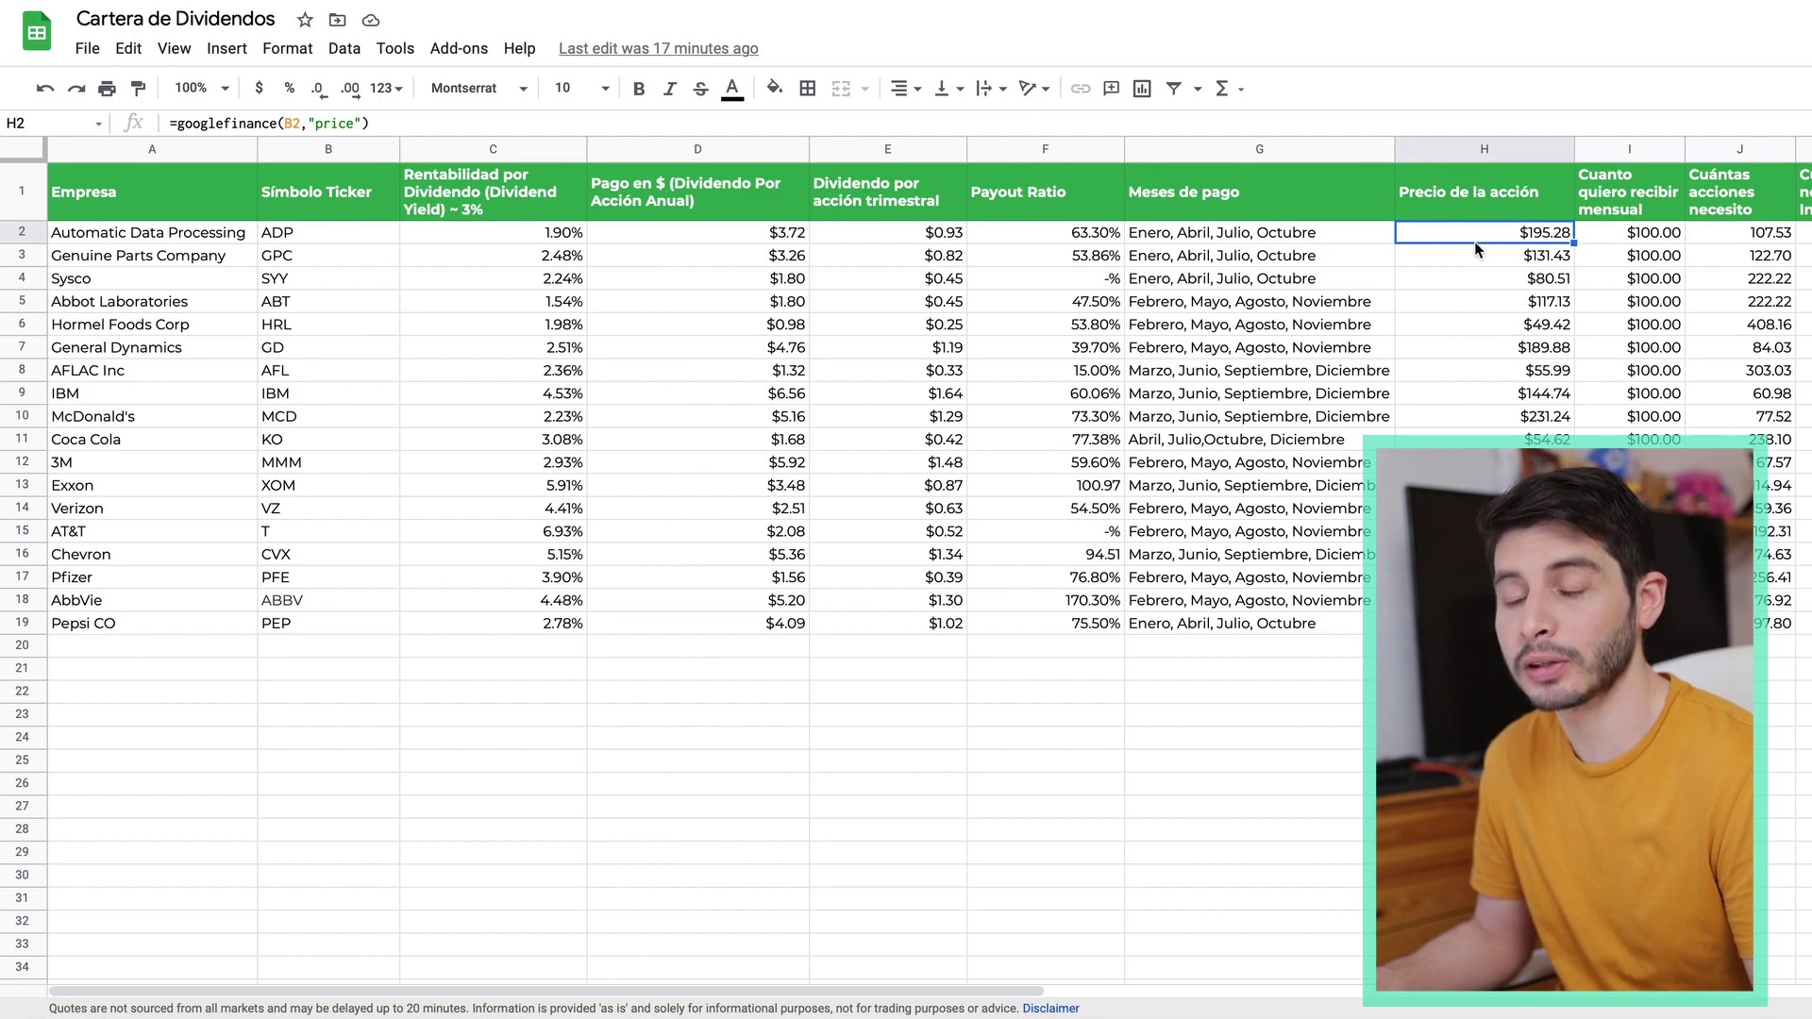
{"action": "left_click", "coordinate": [1623, 234]}
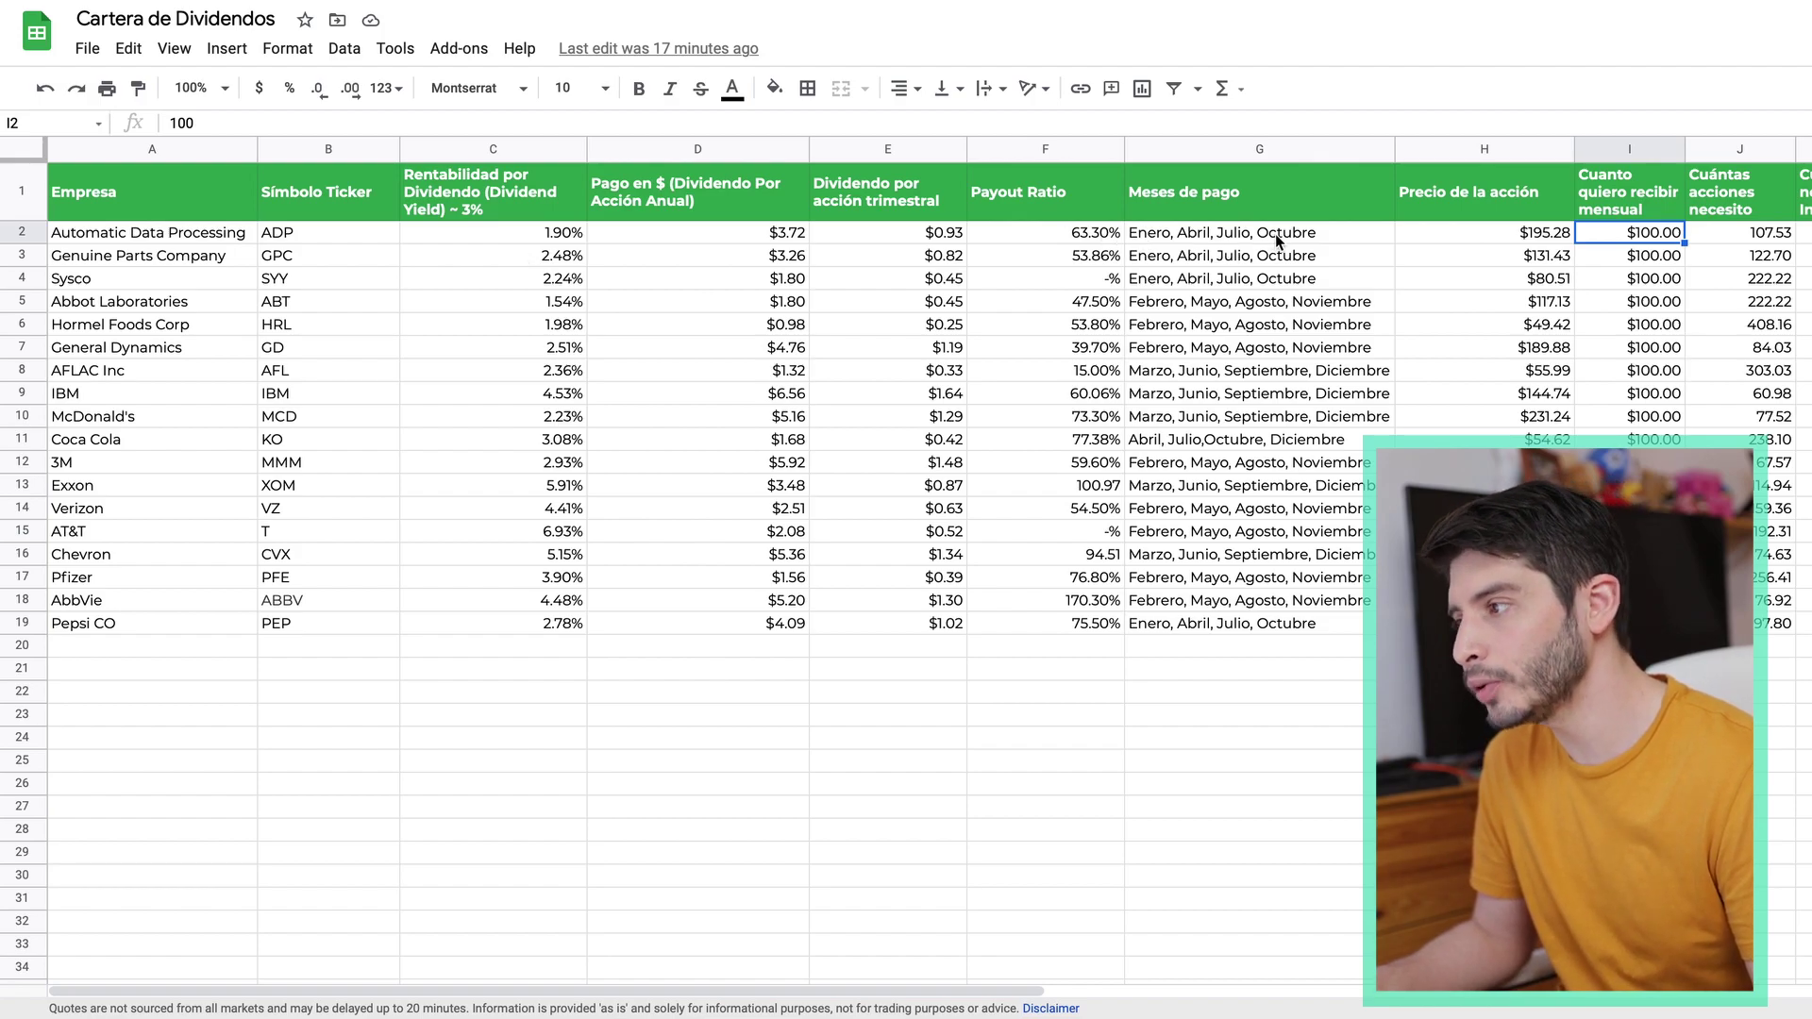
{"action": "left_click", "coordinate": [1727, 234]}
{"action": "scroll", "coordinate": [1690, 236], "scroll_direction": "right", "scroll_amount": 2}
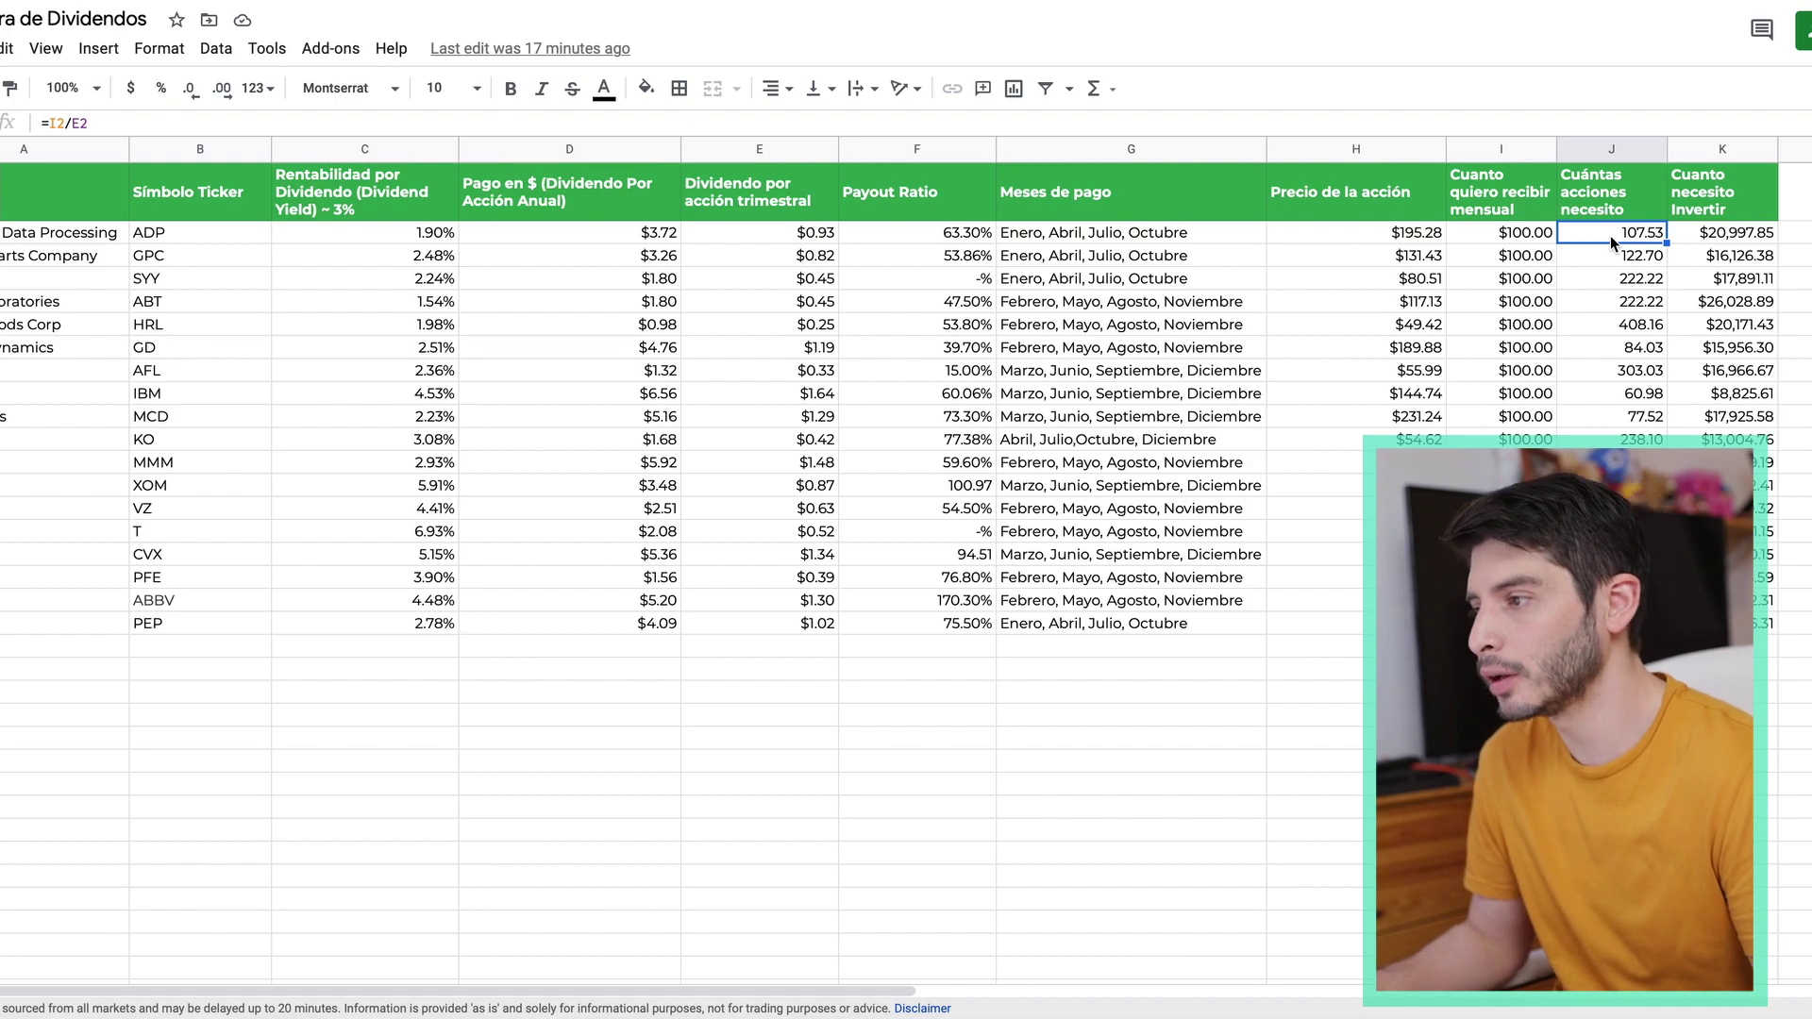
{"action": "left_click", "coordinate": [1734, 234]}
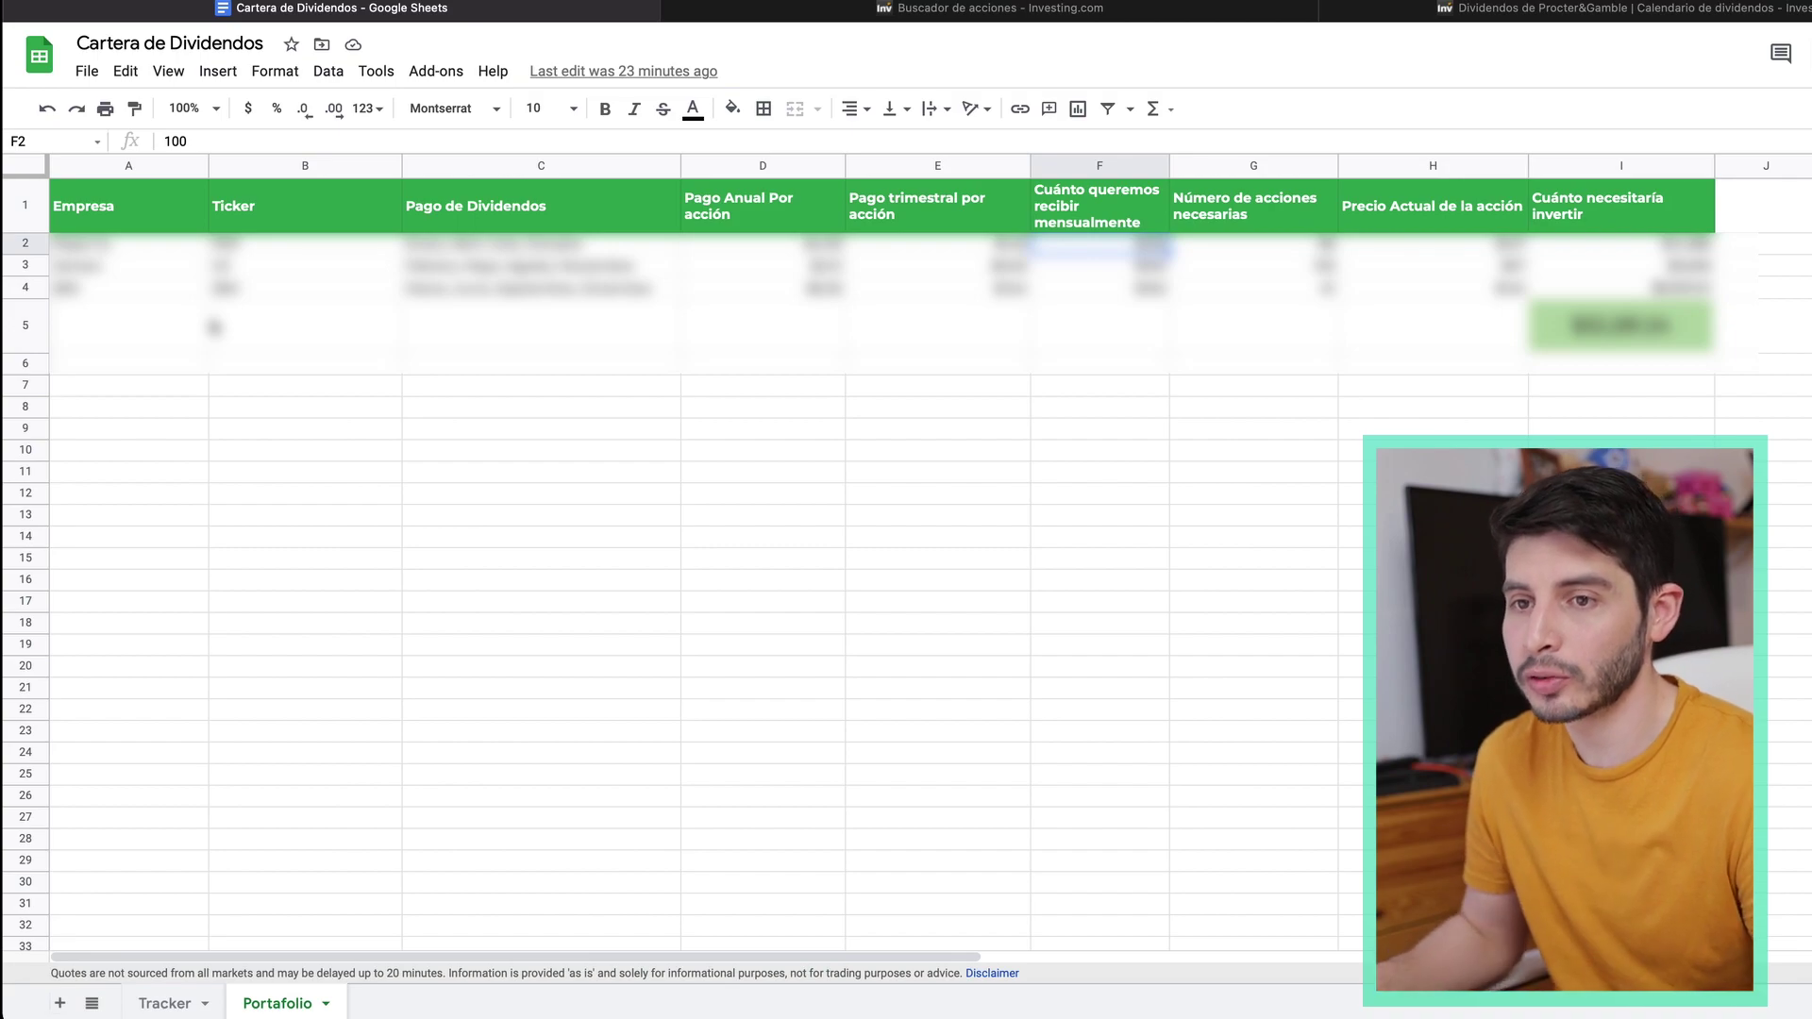
Step: In the Portafolio sheet, inspect the Pepsi Co row's company, ticker, dividend payment months, and annual and quarterly payment per share
{"action": "key", "text": "Home"}
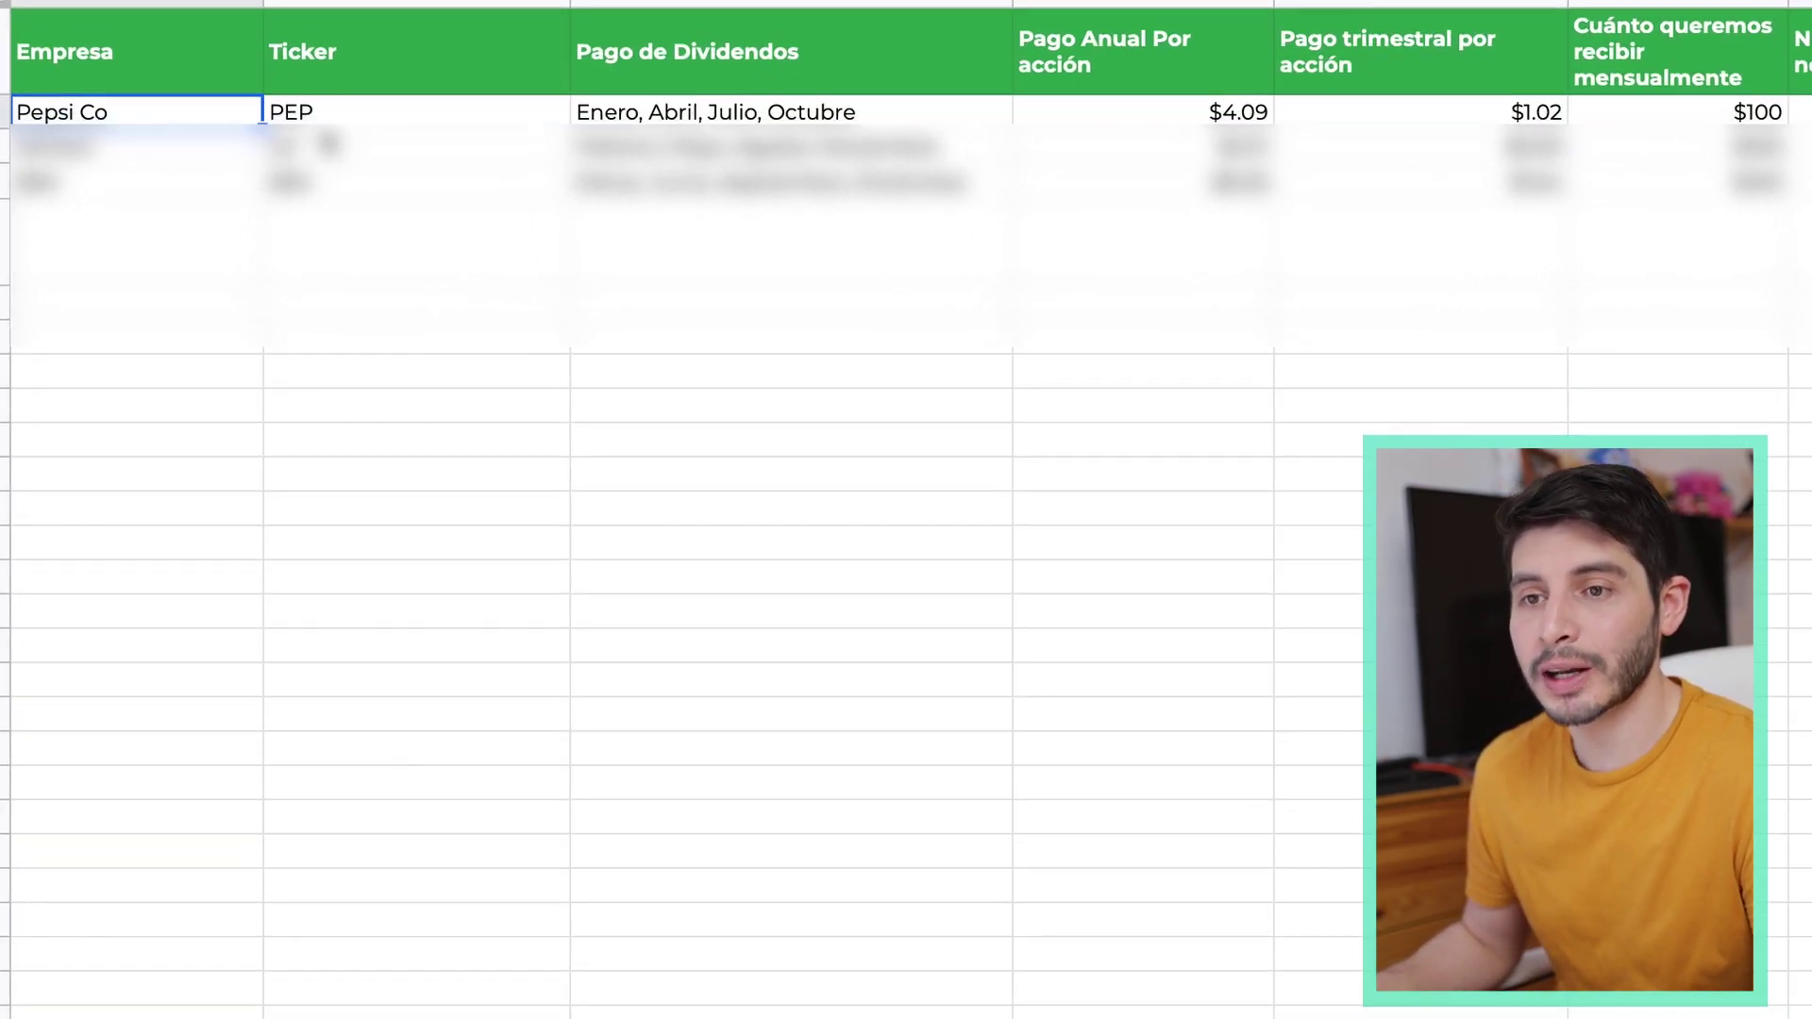
{"action": "key", "text": "Right"}
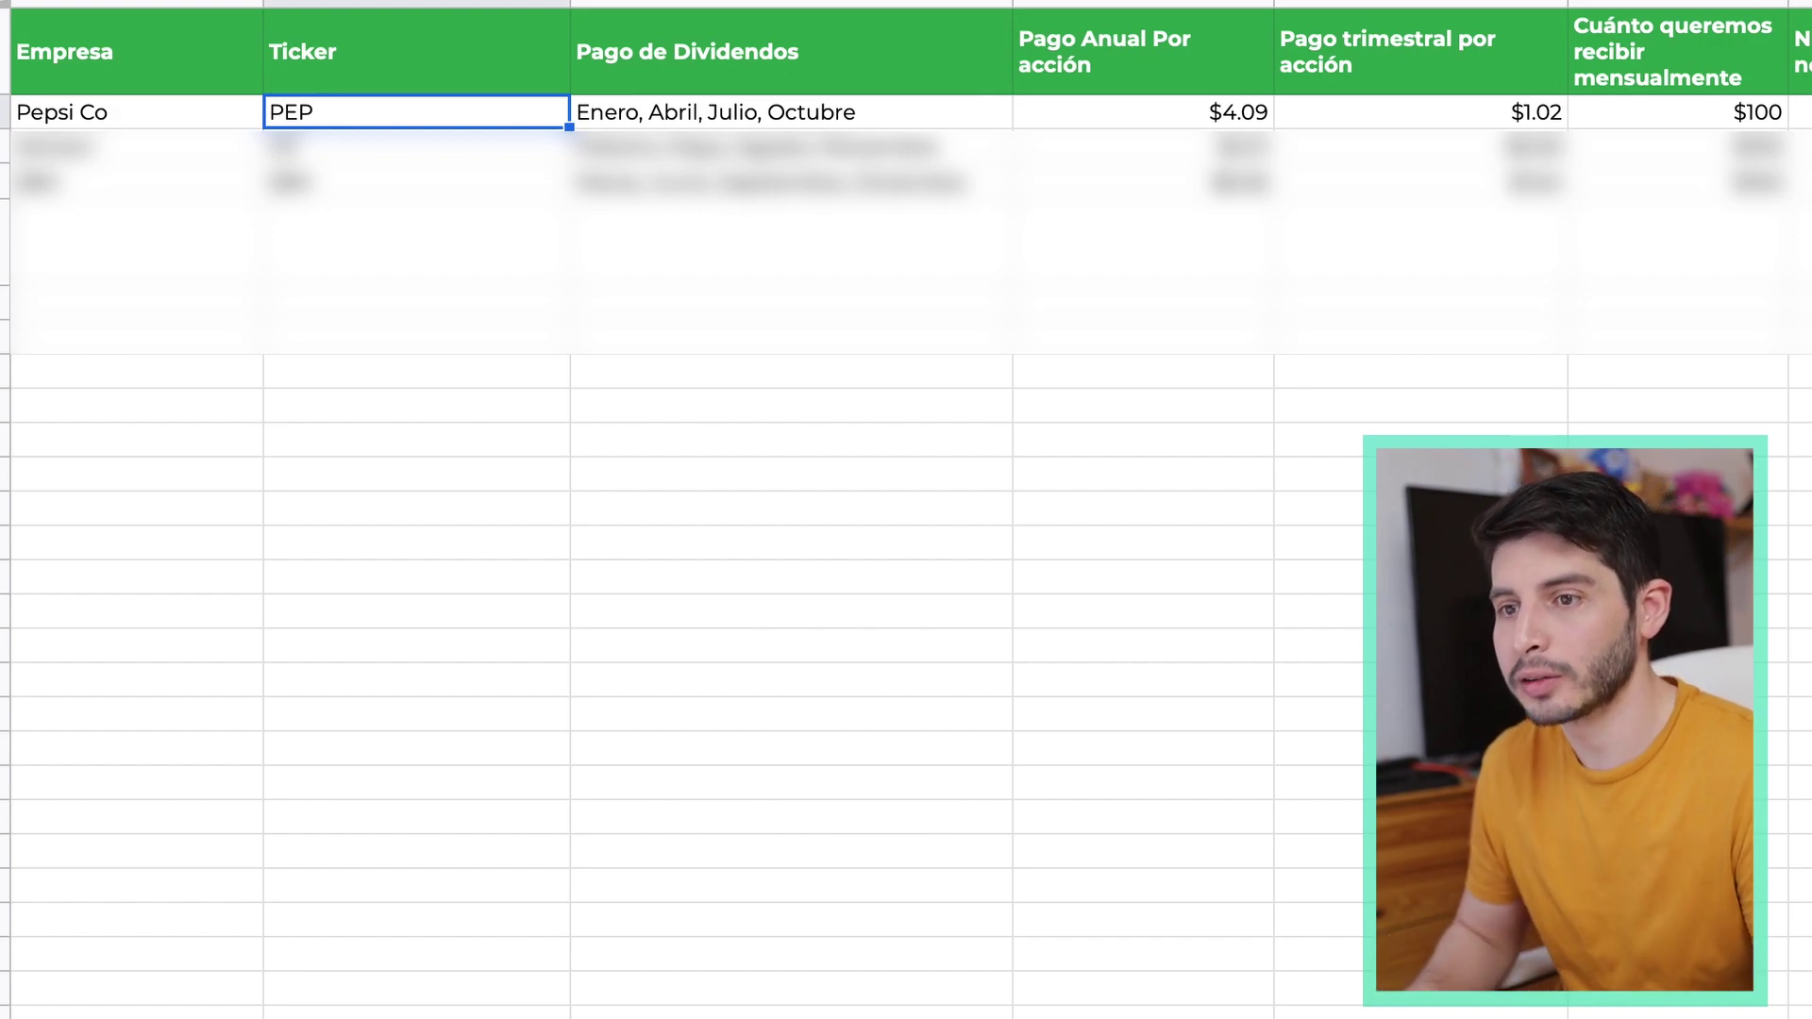
{"action": "key", "text": "Right"}
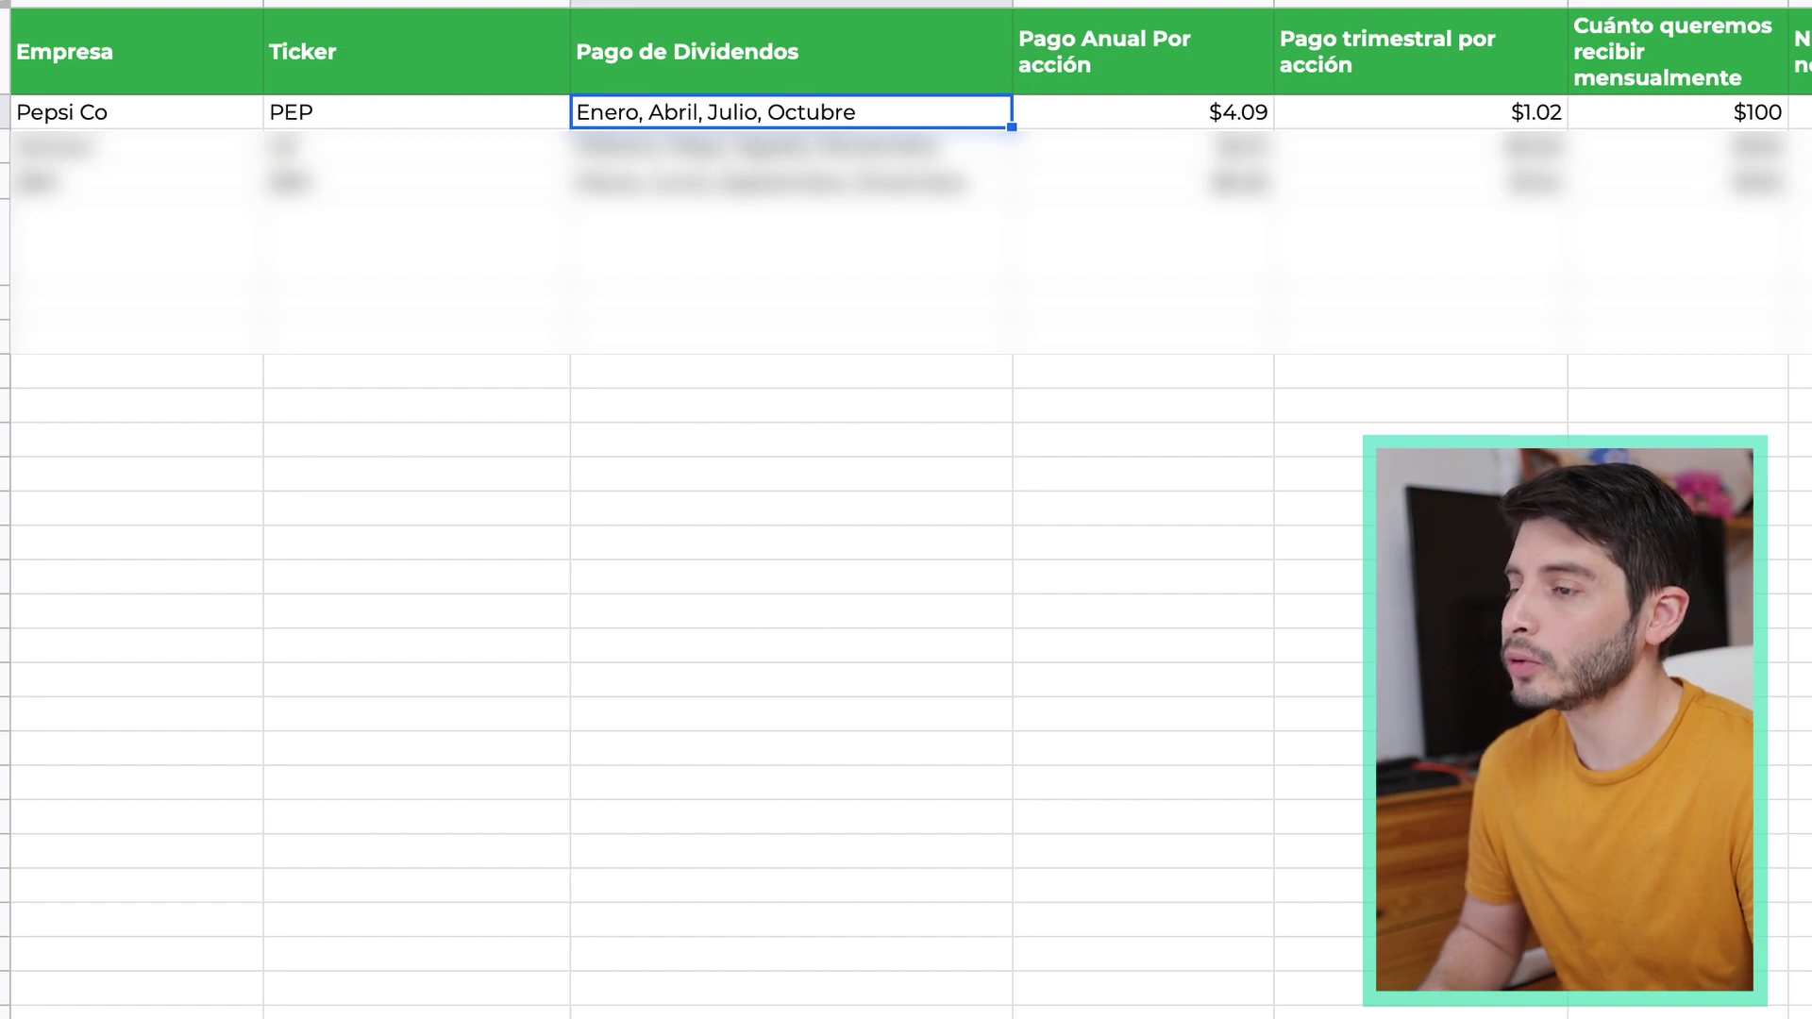
{"action": "key", "text": "Right"}
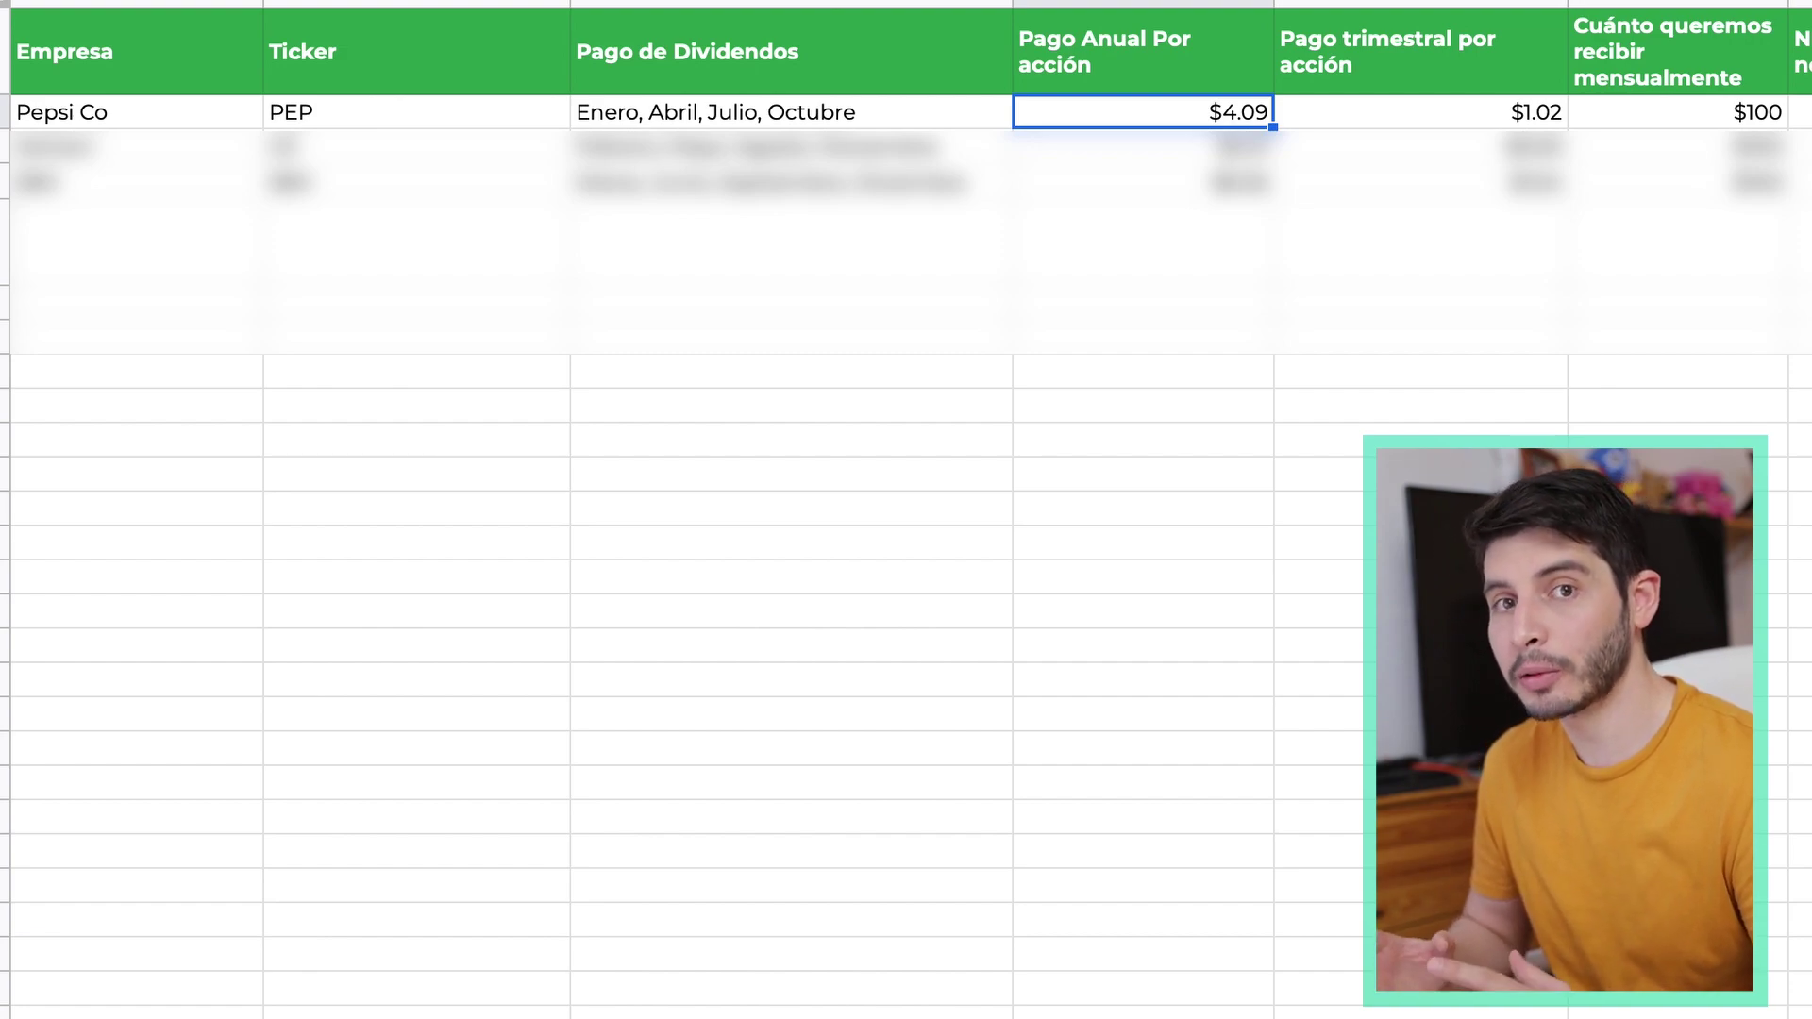
{"action": "key", "text": "Right"}
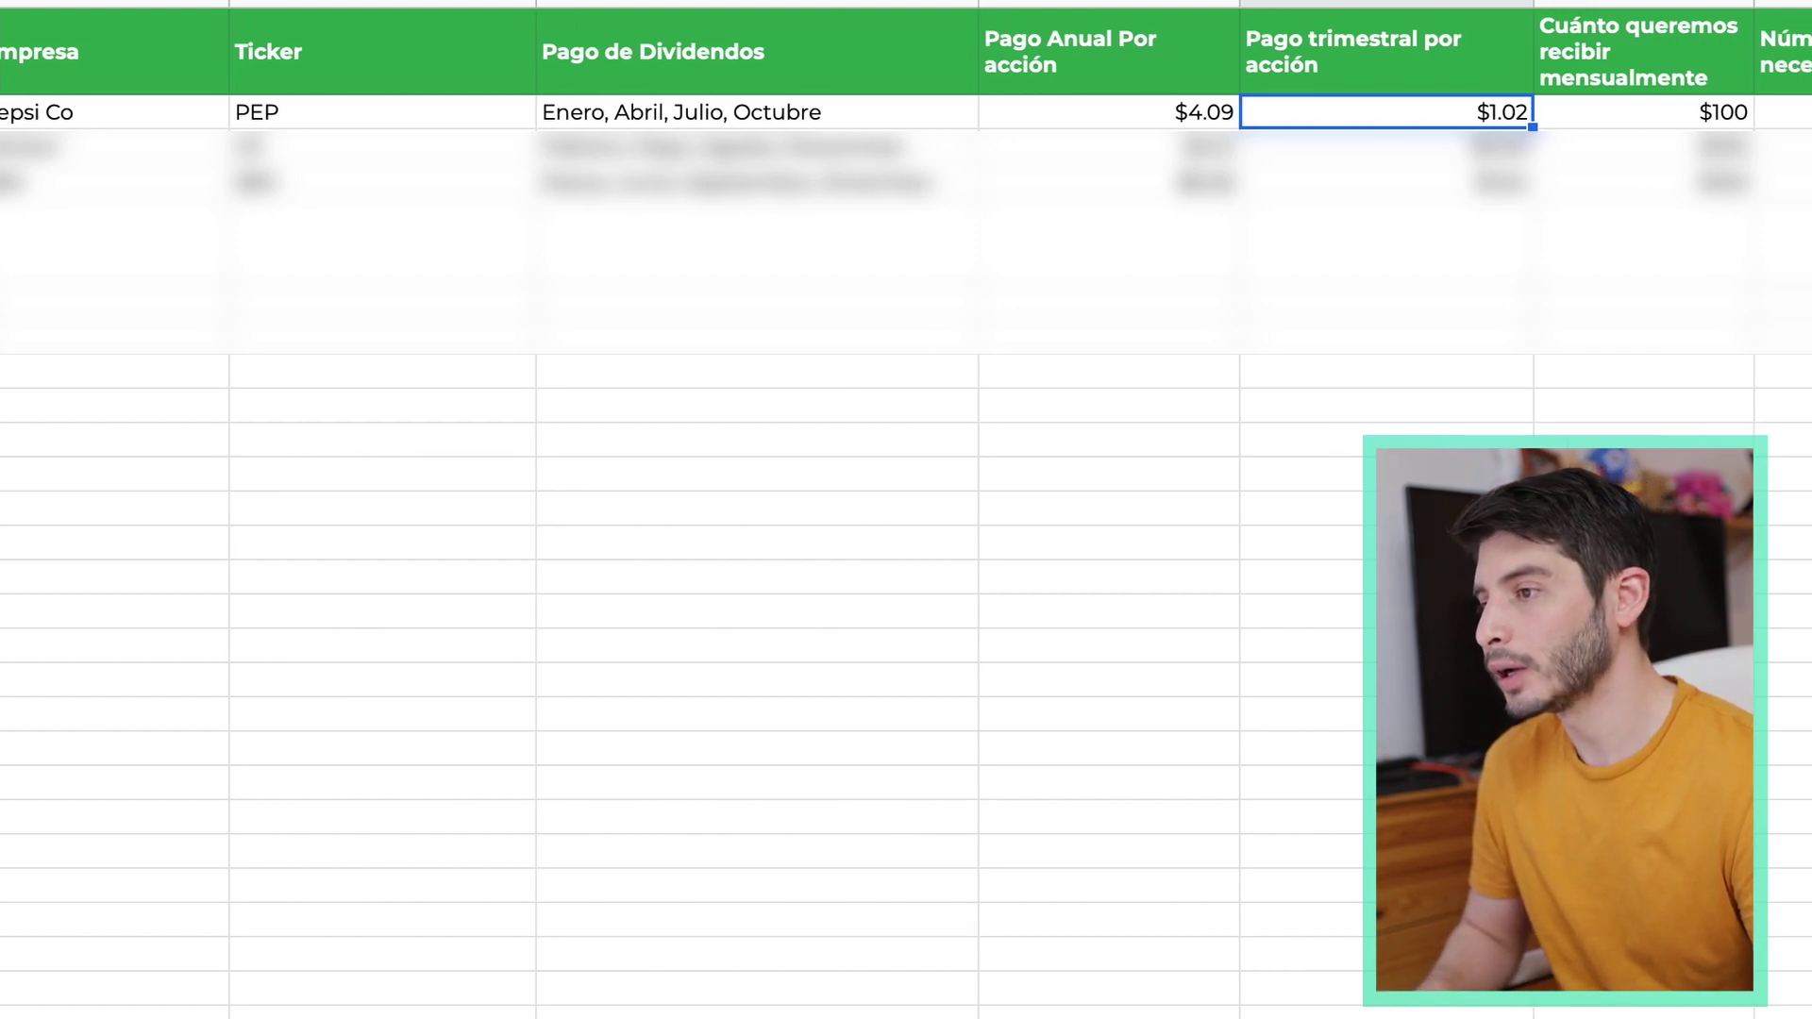
Step: Inspect the Pepsi Co row's desired monthly income, number of shares needed, current share price and required investment
{"action": "key", "text": "Right"}
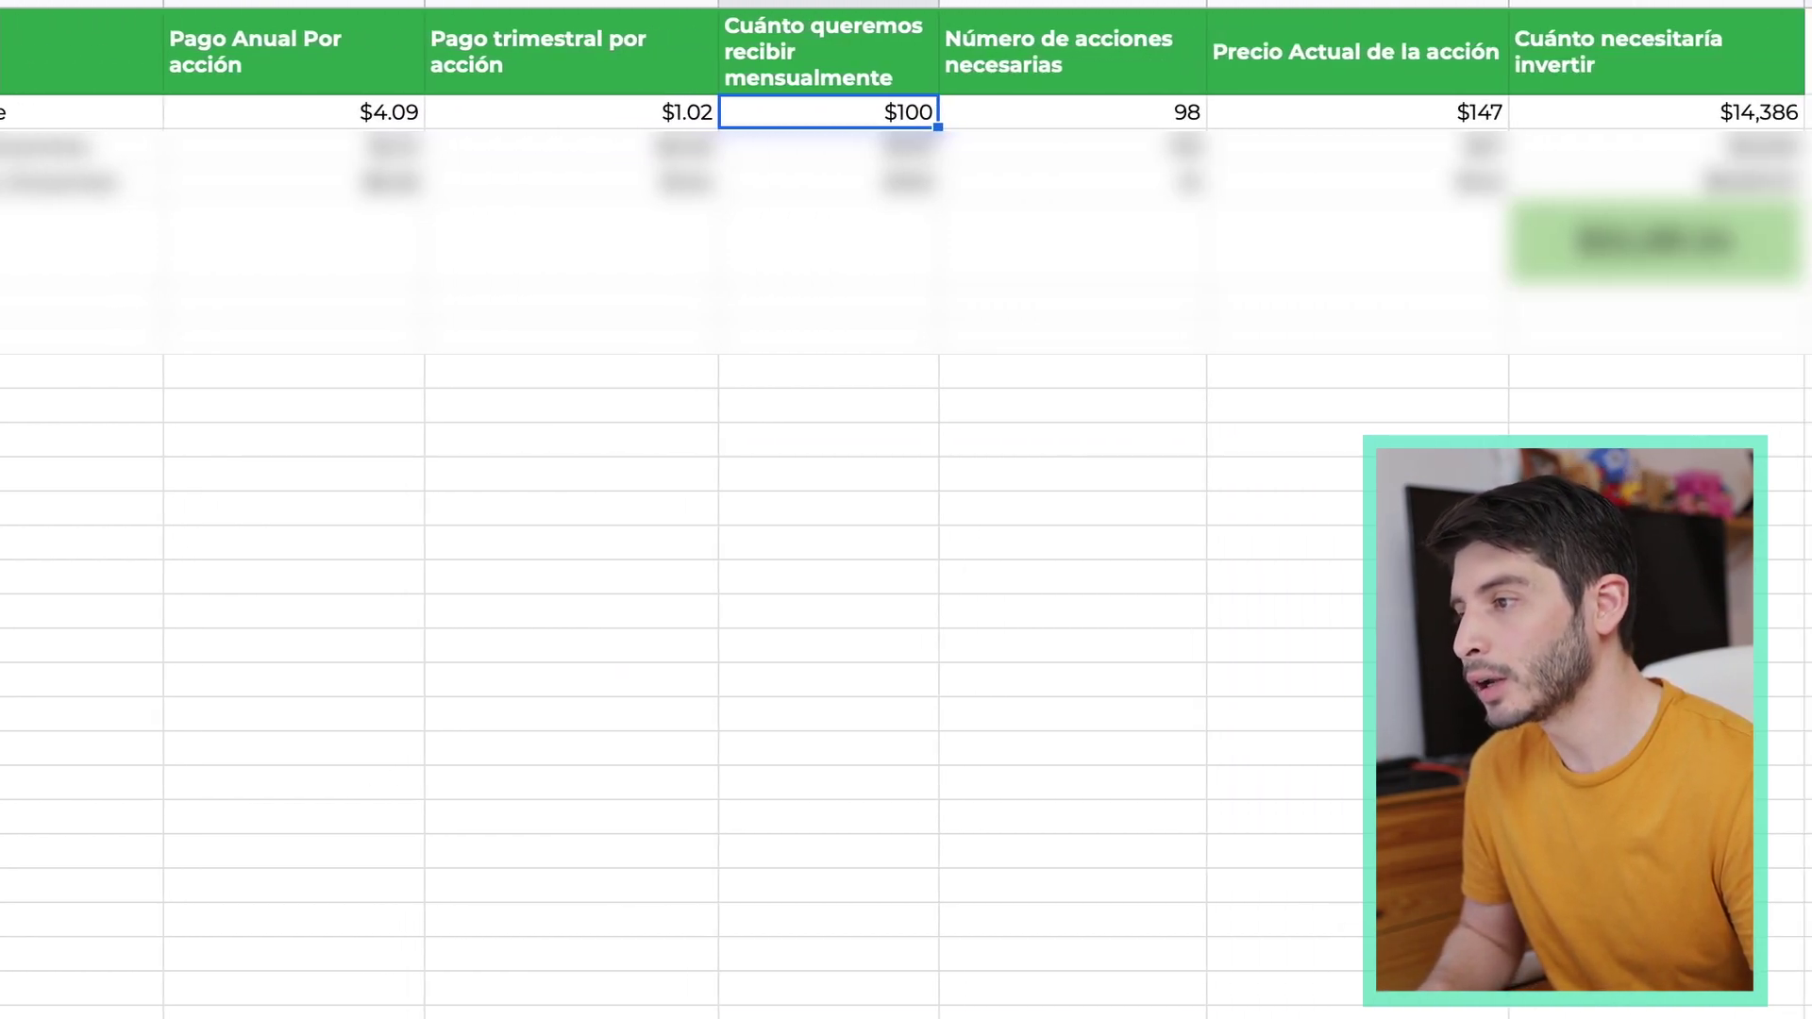
{"action": "key", "text": "Right"}
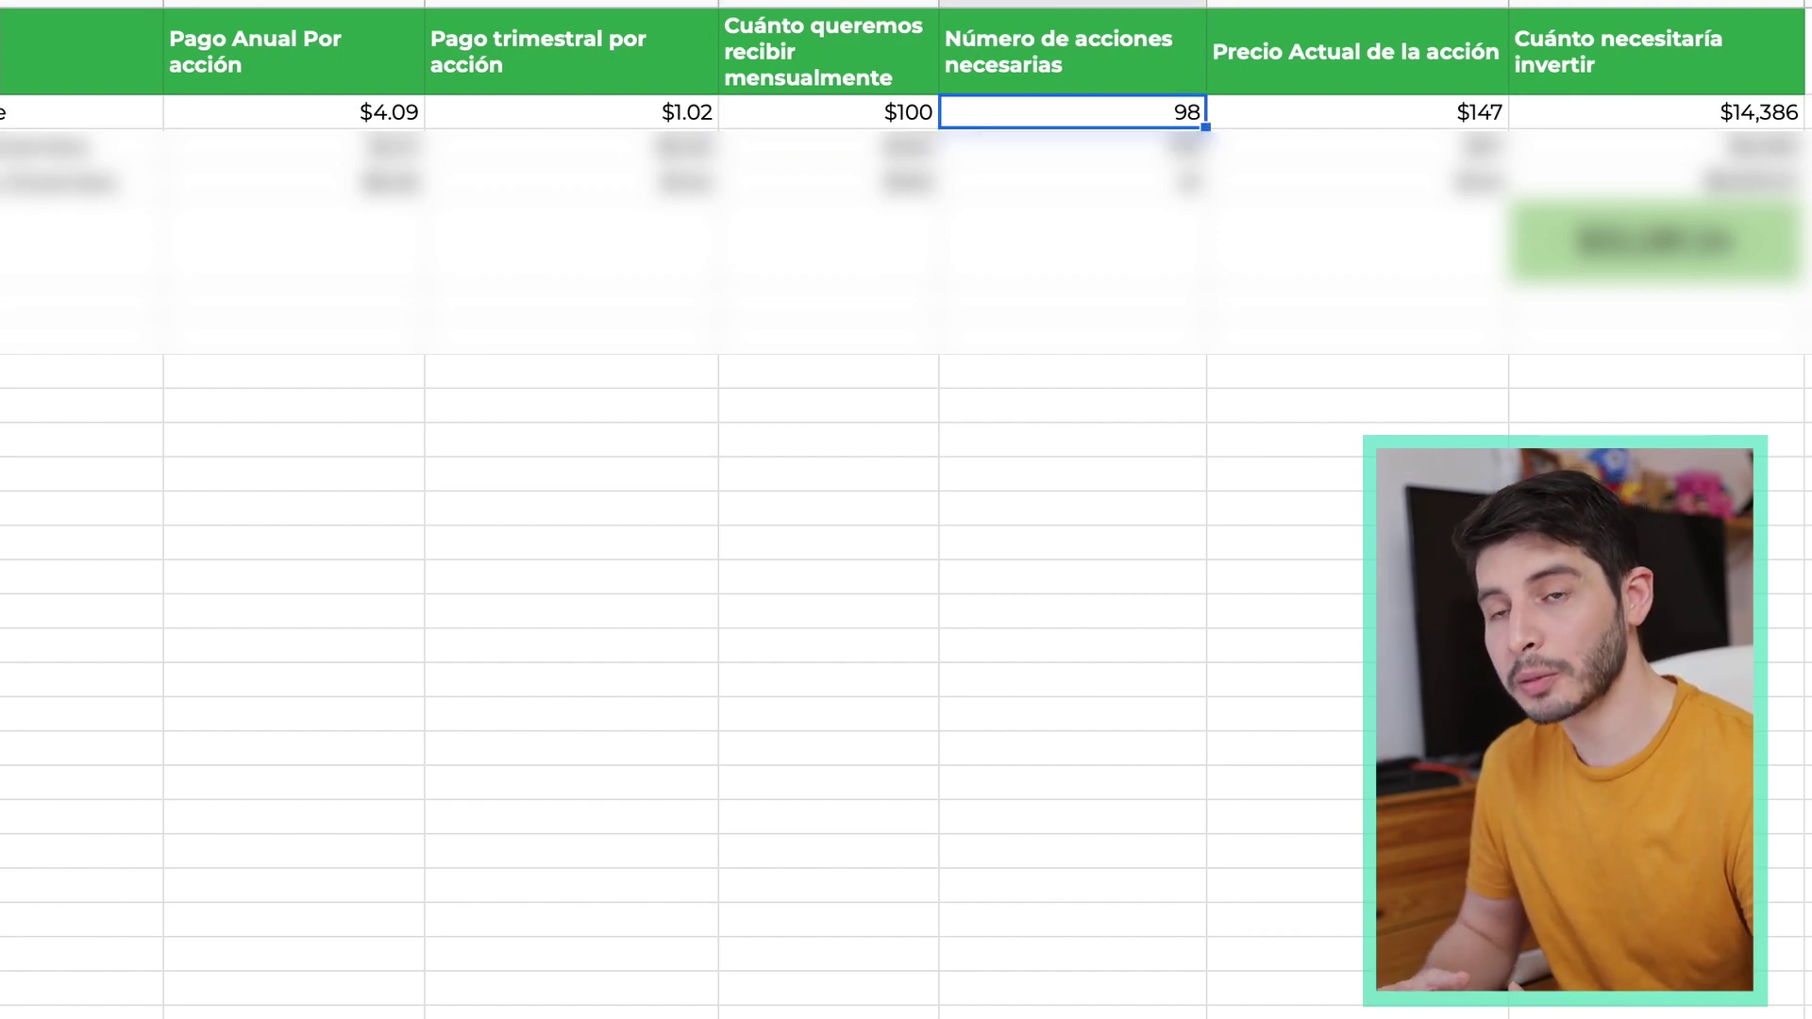
{"action": "key", "text": "Right"}
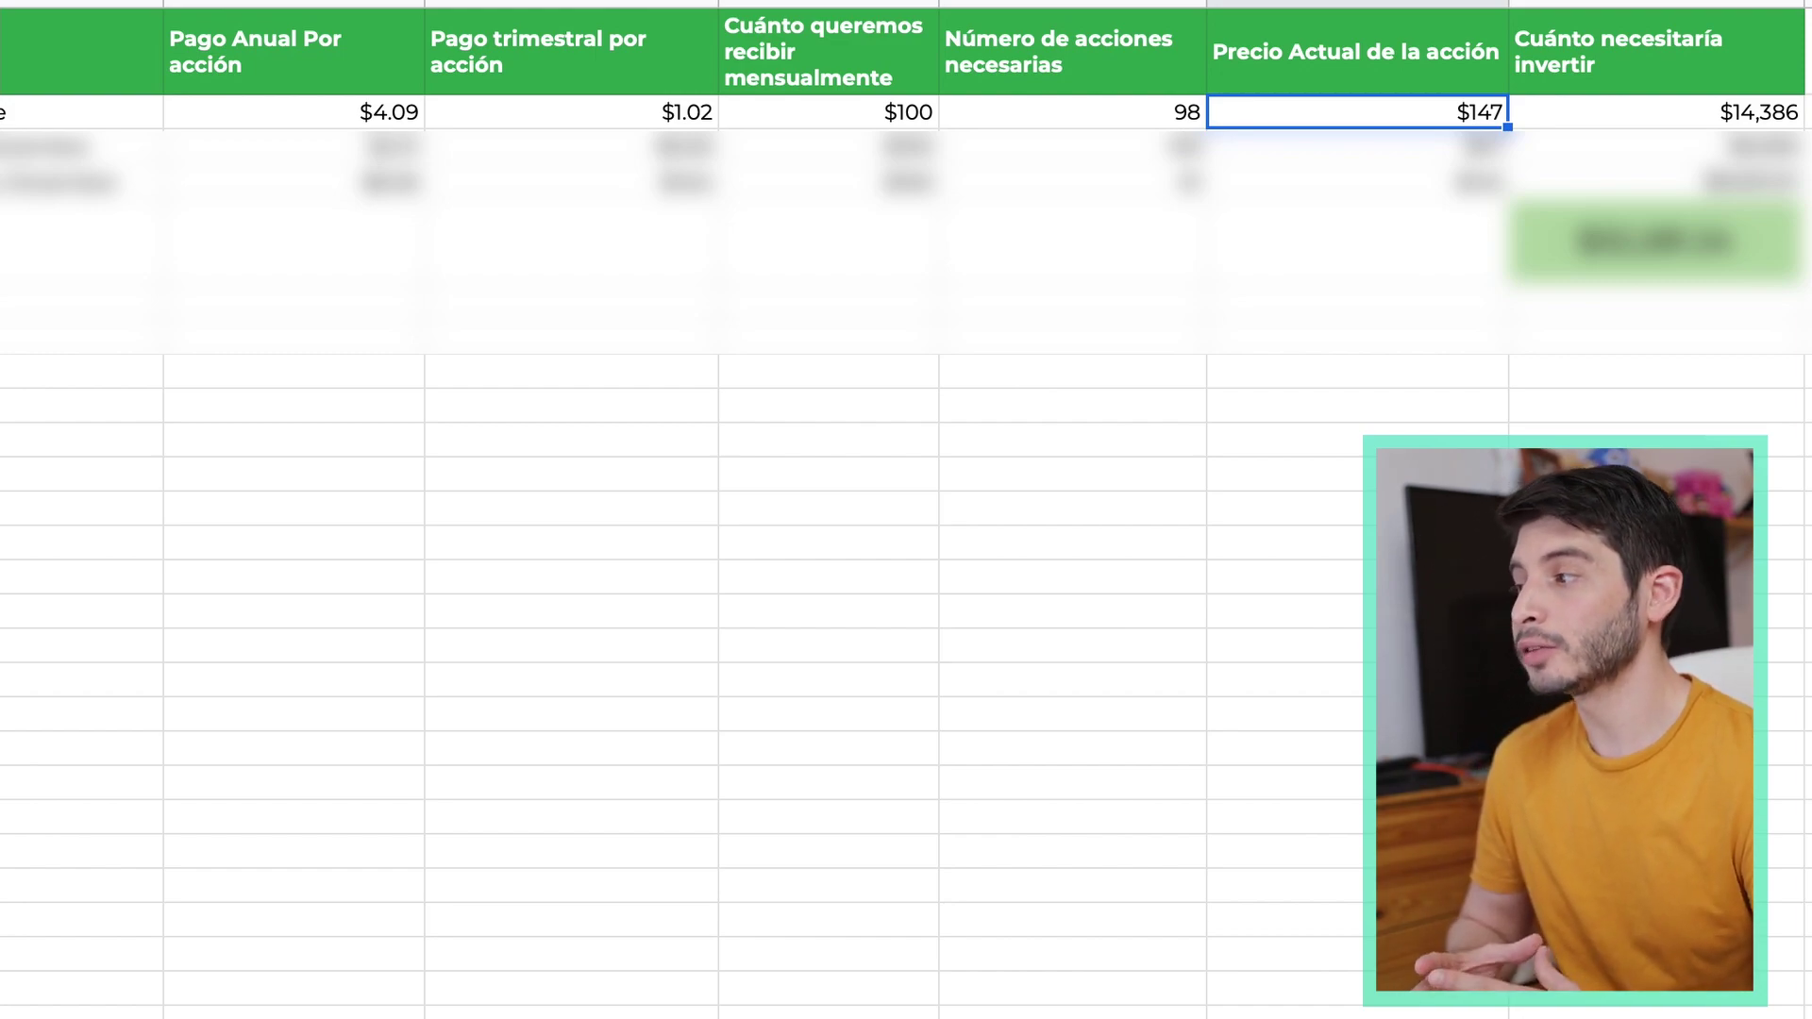
{"action": "key", "text": "Right"}
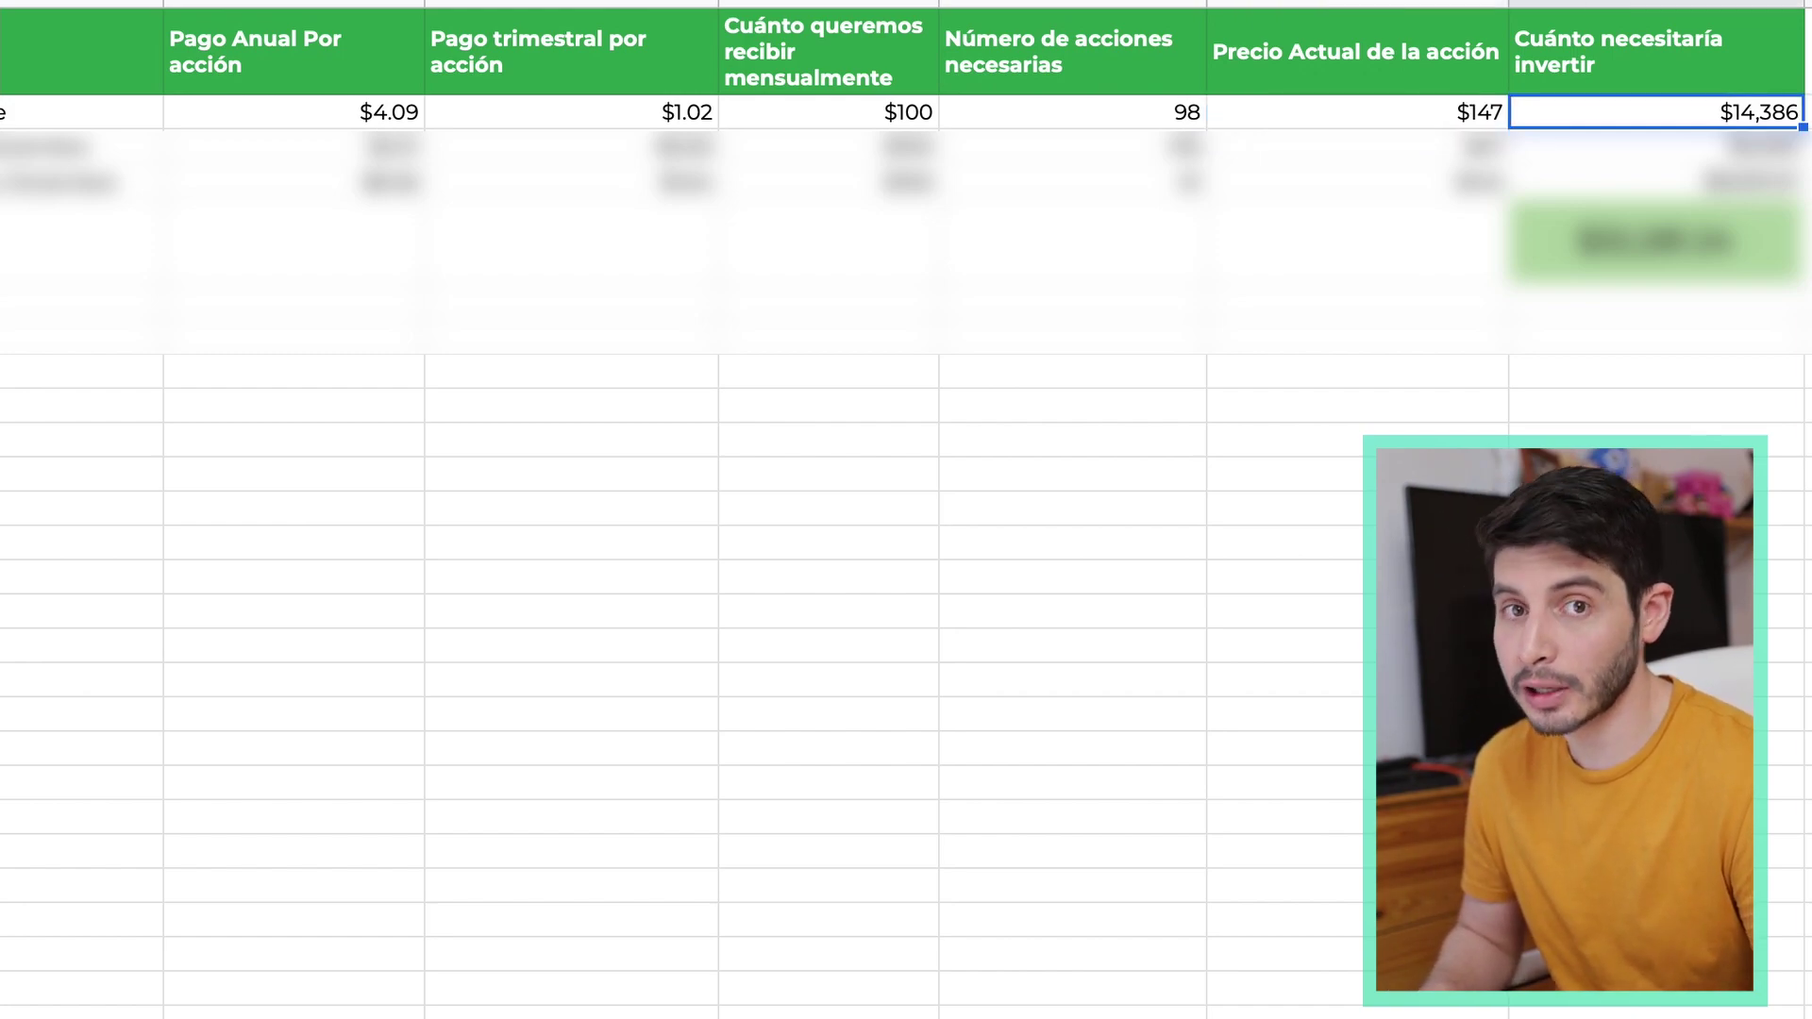
Step: Go to the Verizon row and inspect its ticker, dividend payment months, and annual and quarterly payment per share
{"action": "key", "text": "Home"}
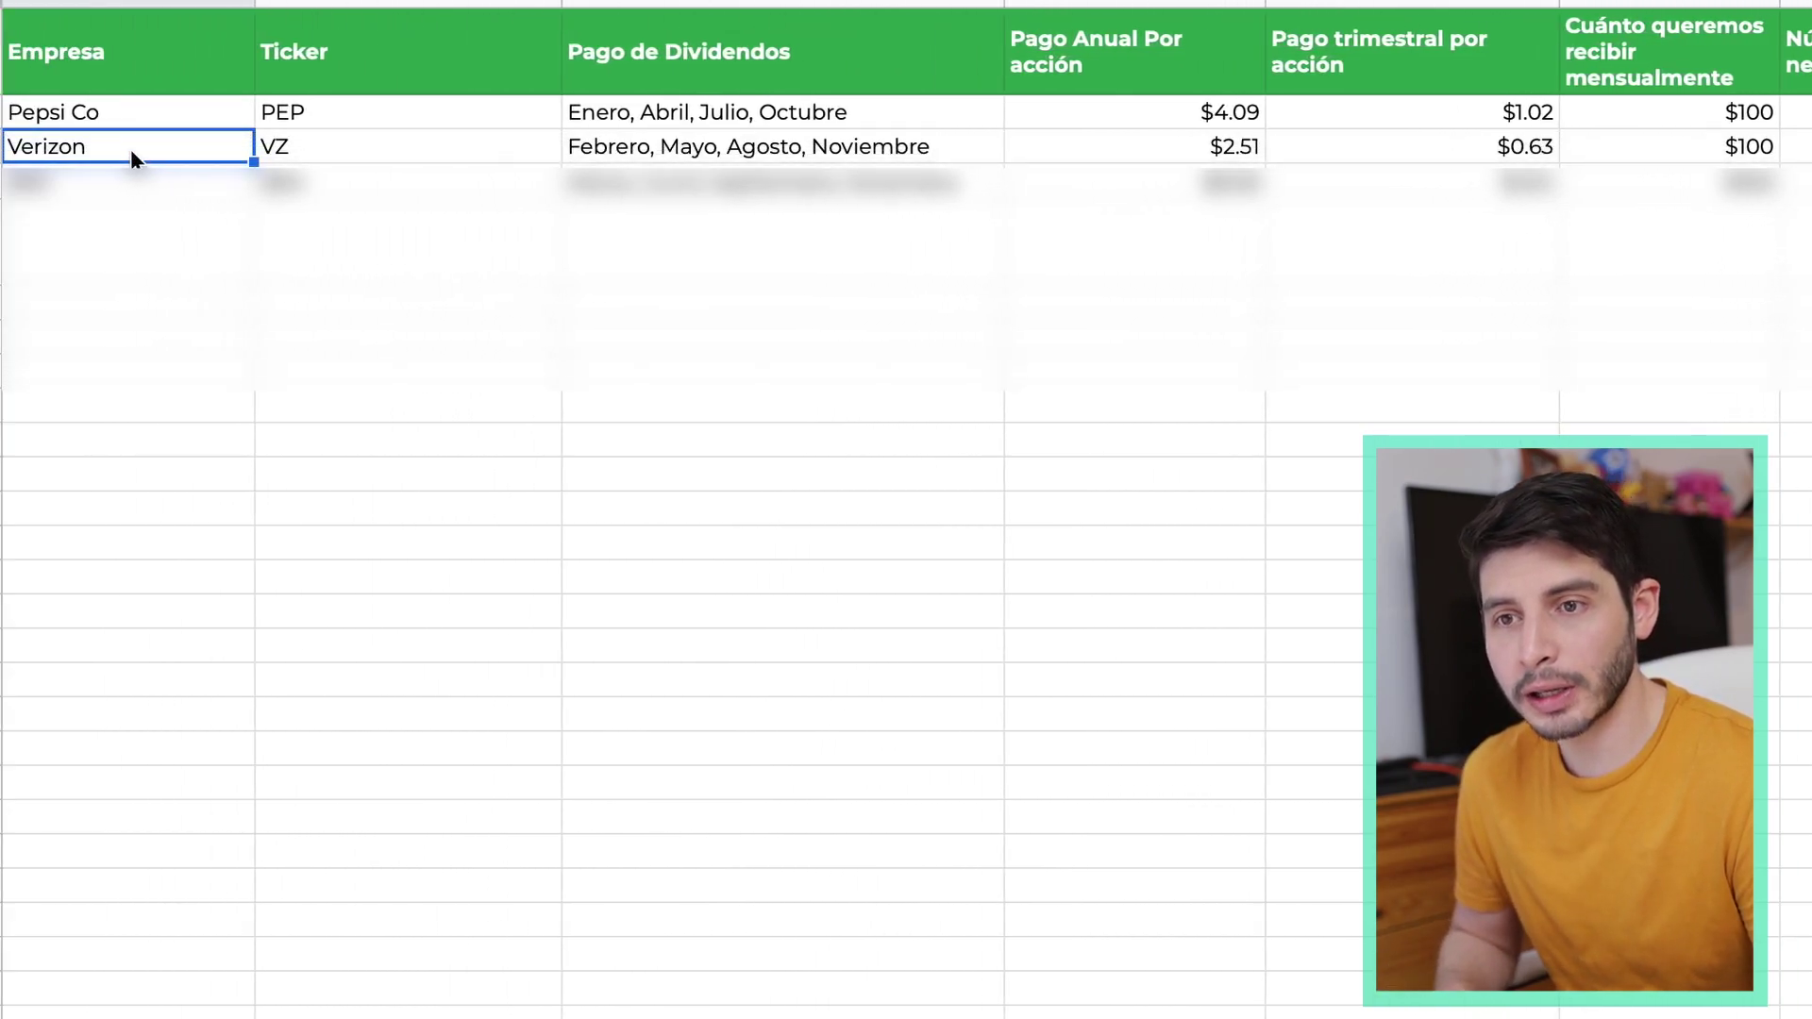
{"action": "key", "text": "Right"}
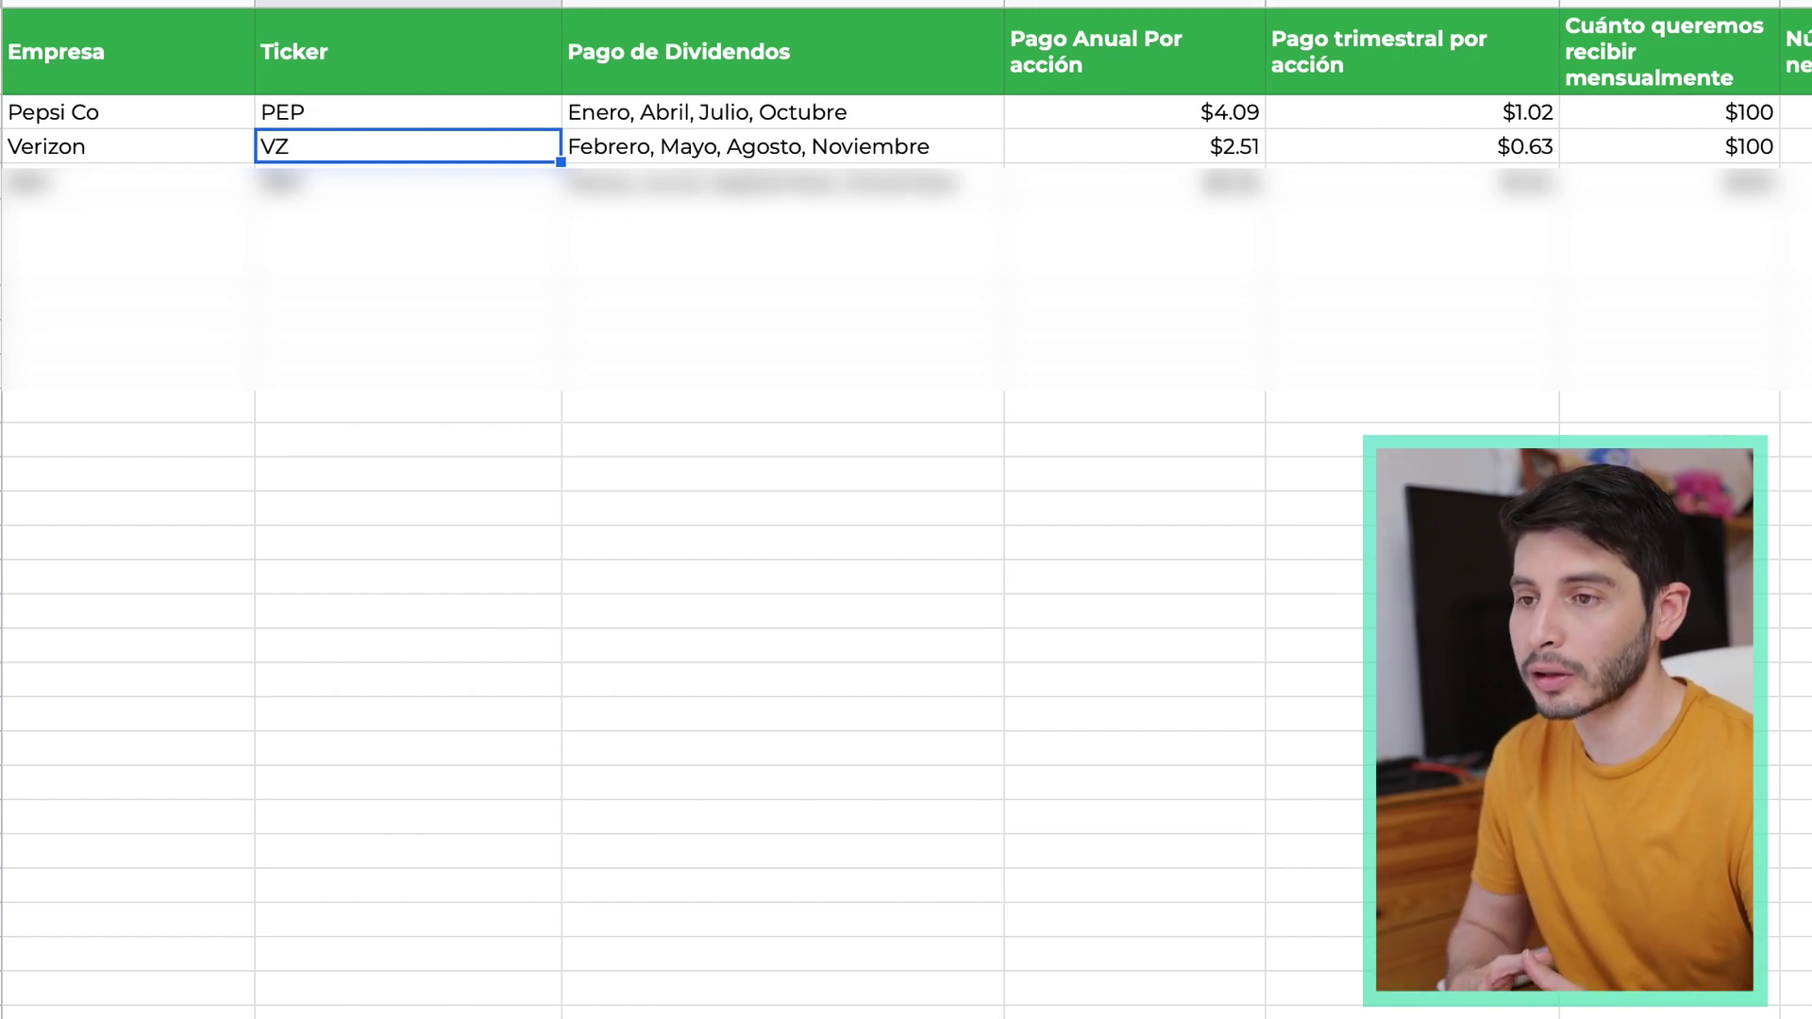
{"action": "key", "text": "Right"}
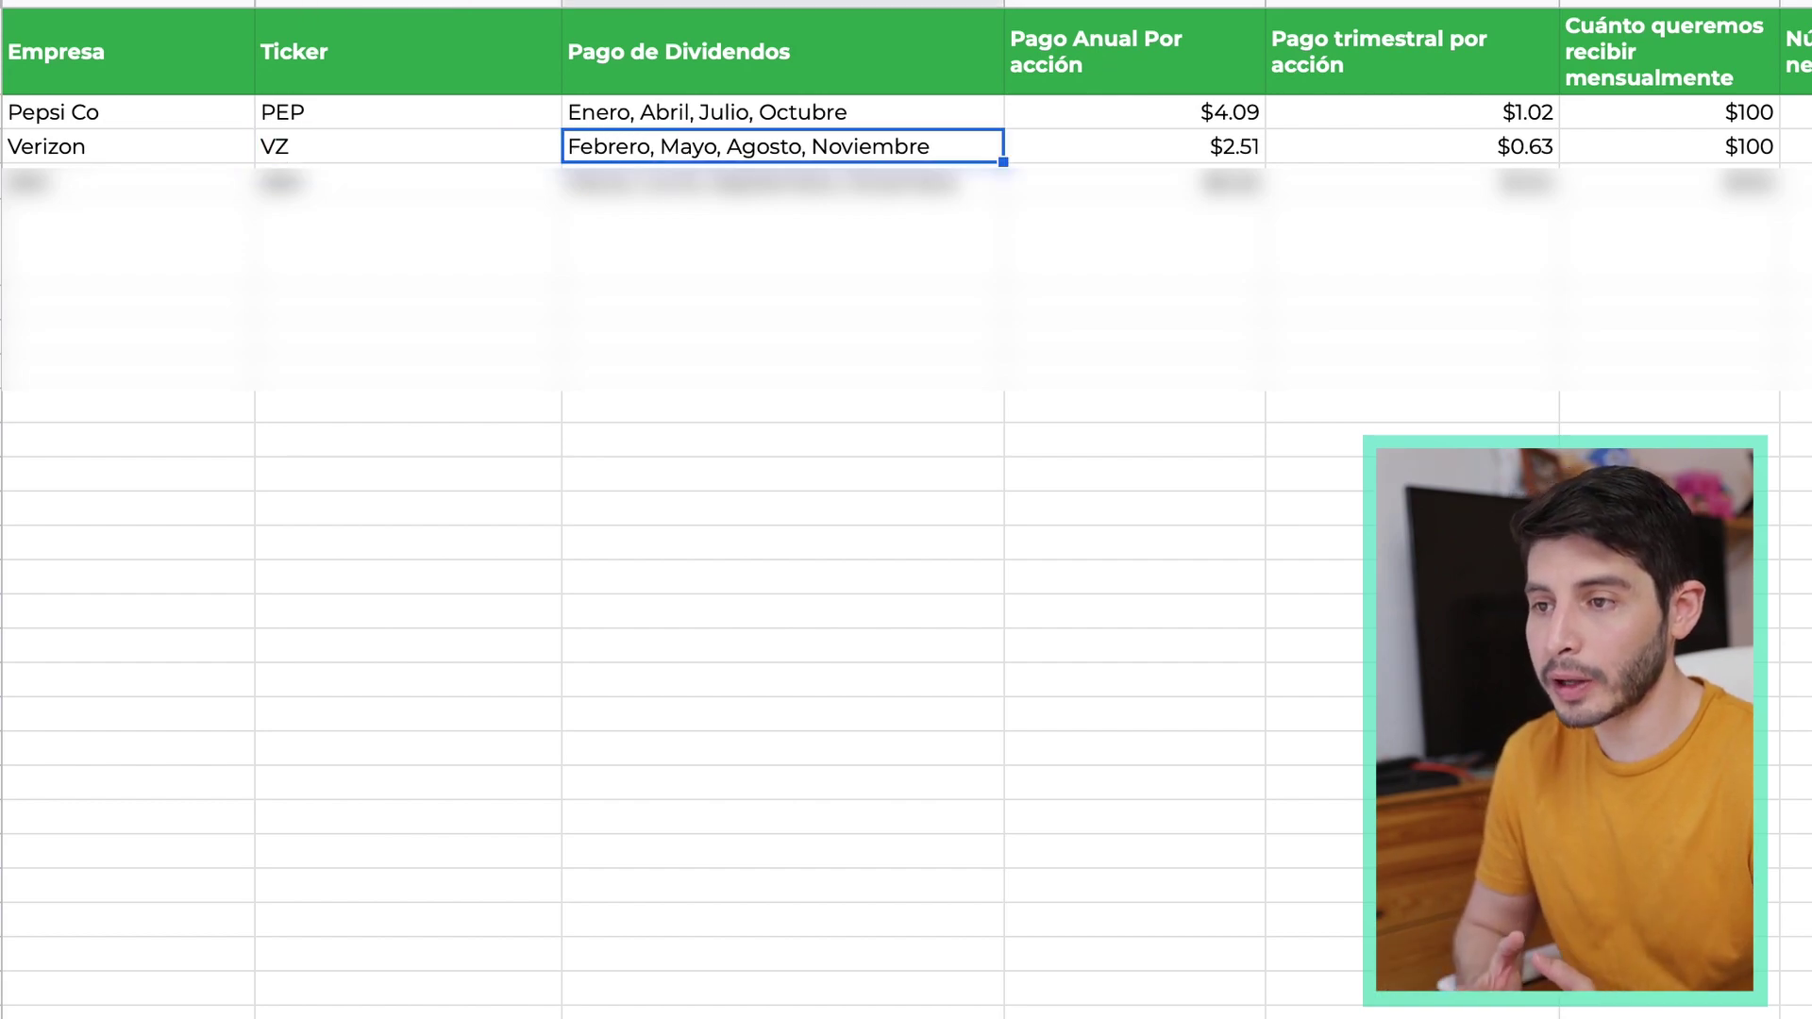
{"action": "key", "text": "Right"}
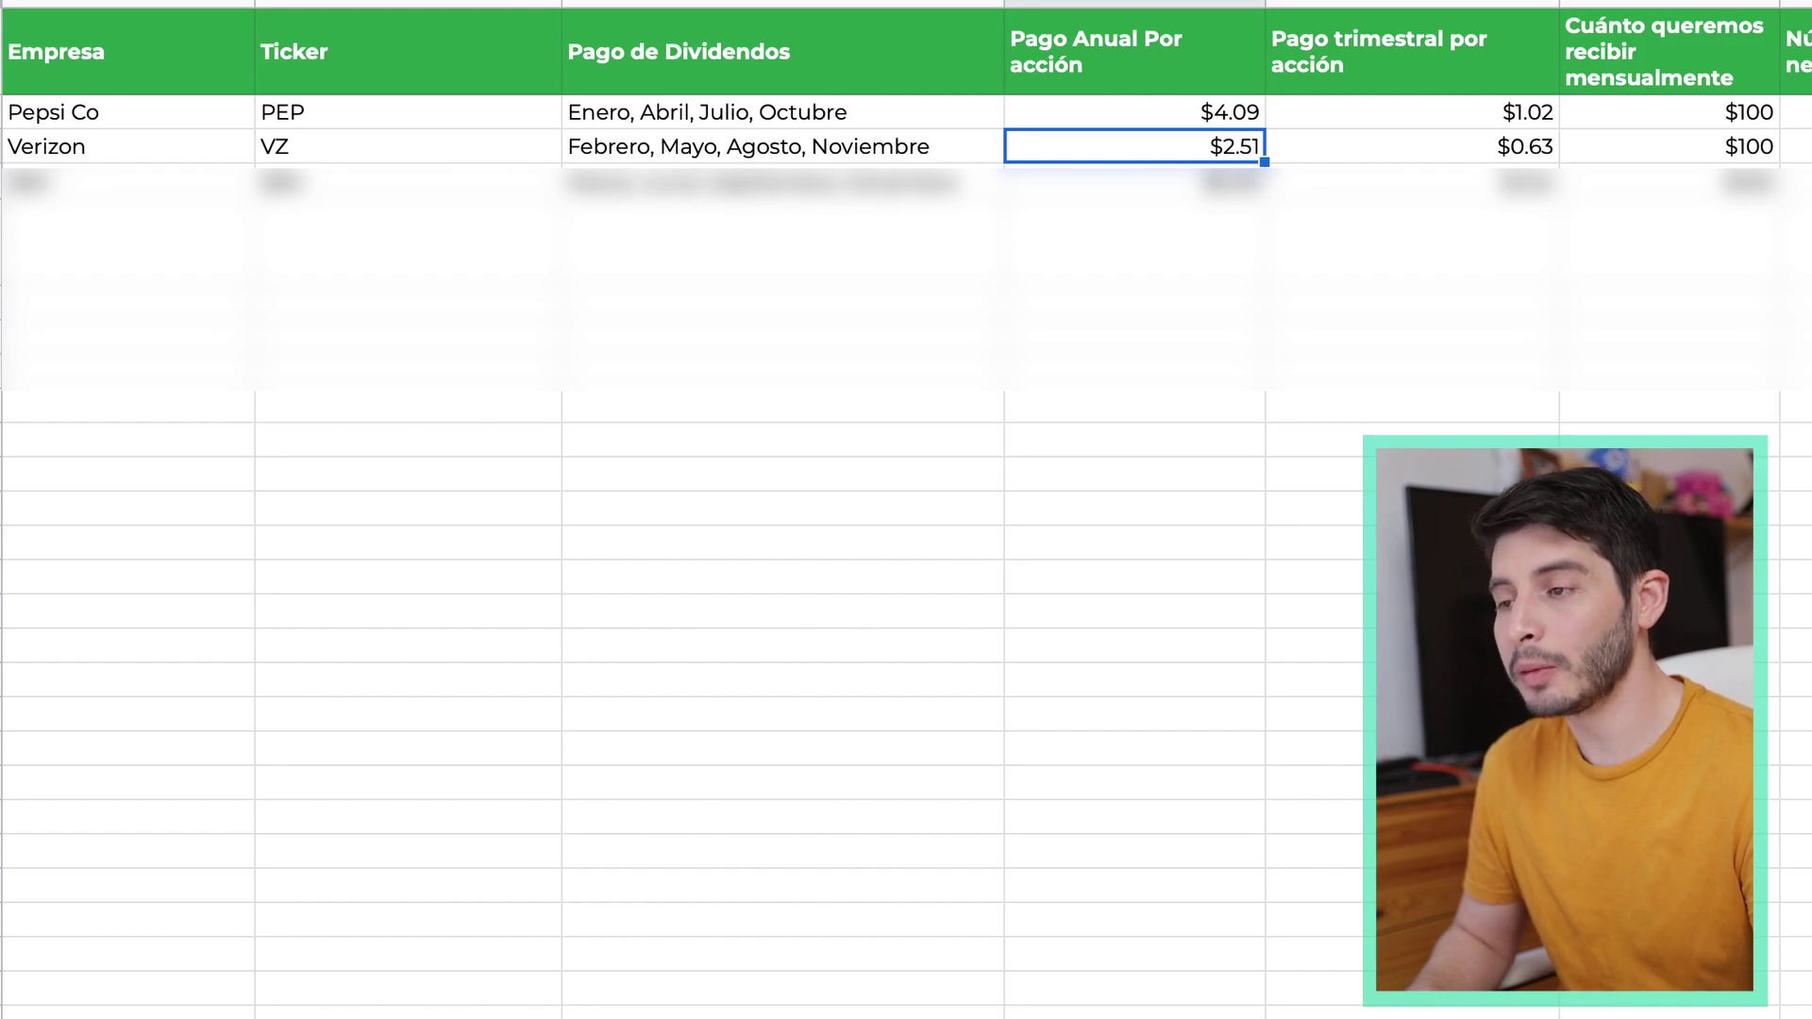
{"action": "key", "text": "Right"}
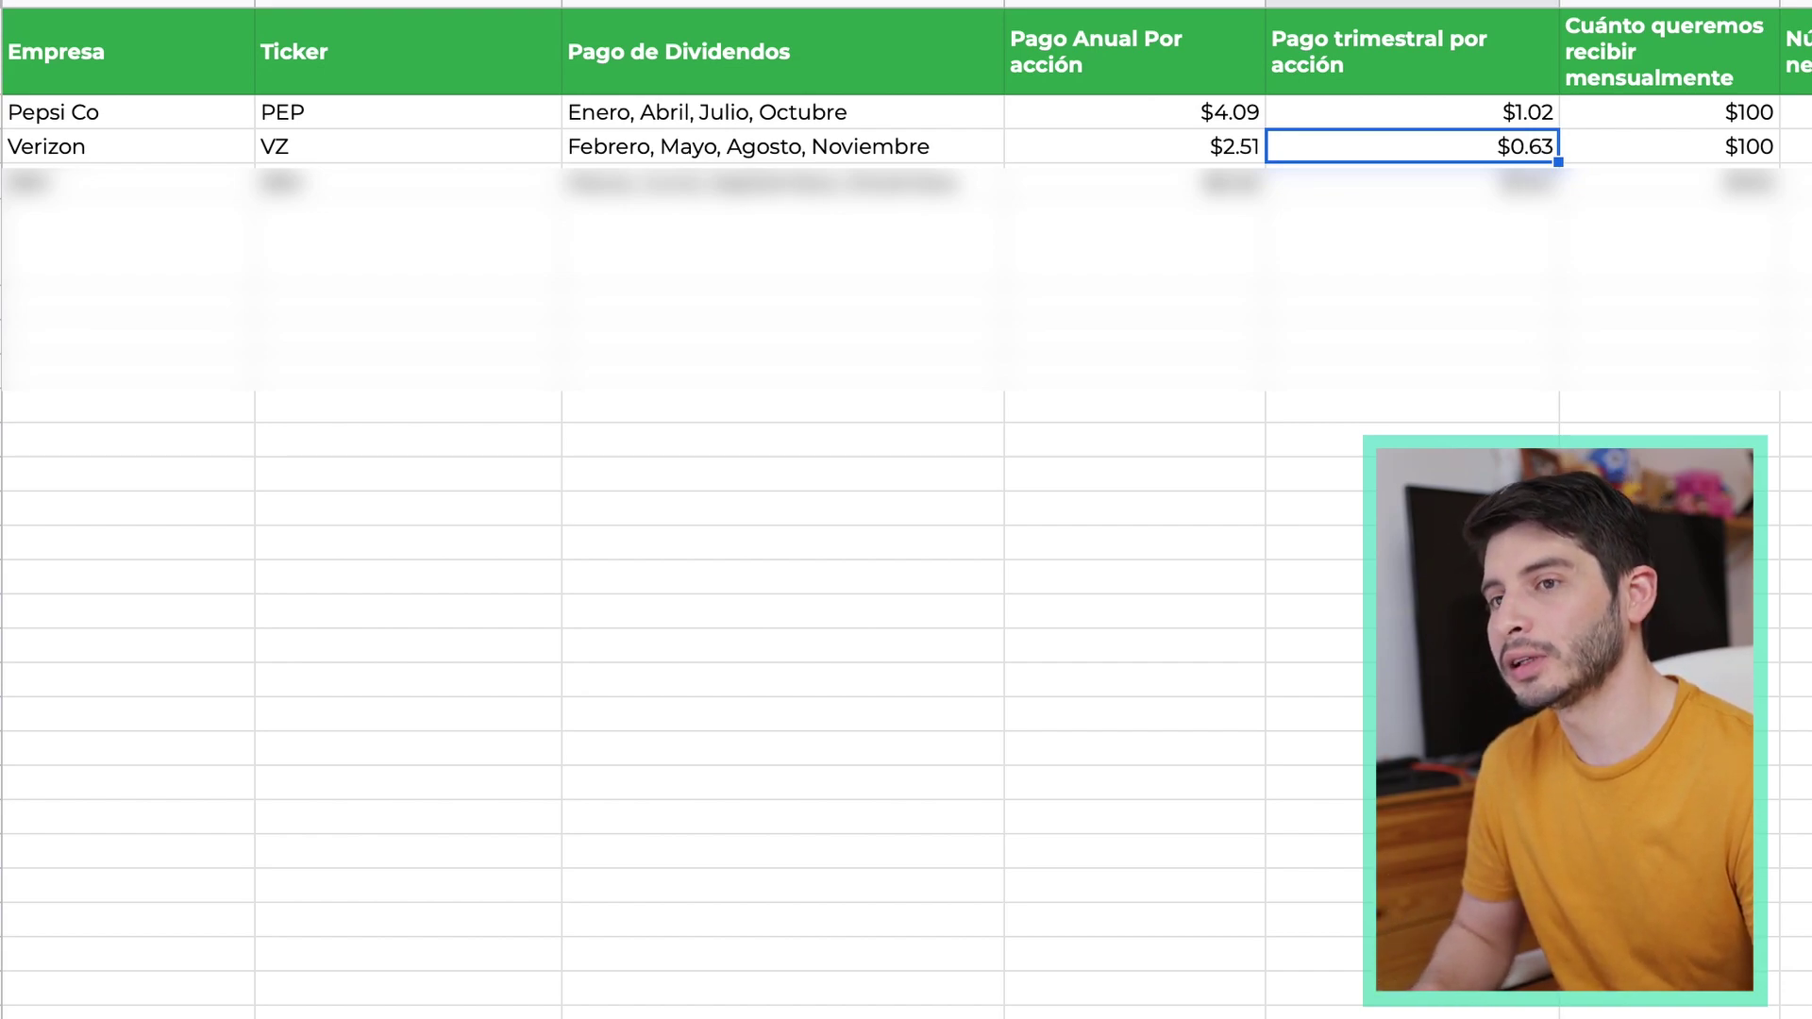
Step: Inspect the Verizon row's desired monthly income, number of shares needed, current share price and required investment
{"action": "key", "text": "Right"}
{"action": "scroll", "coordinate": [906, 510], "scroll_direction": "right", "scroll_amount": 10}
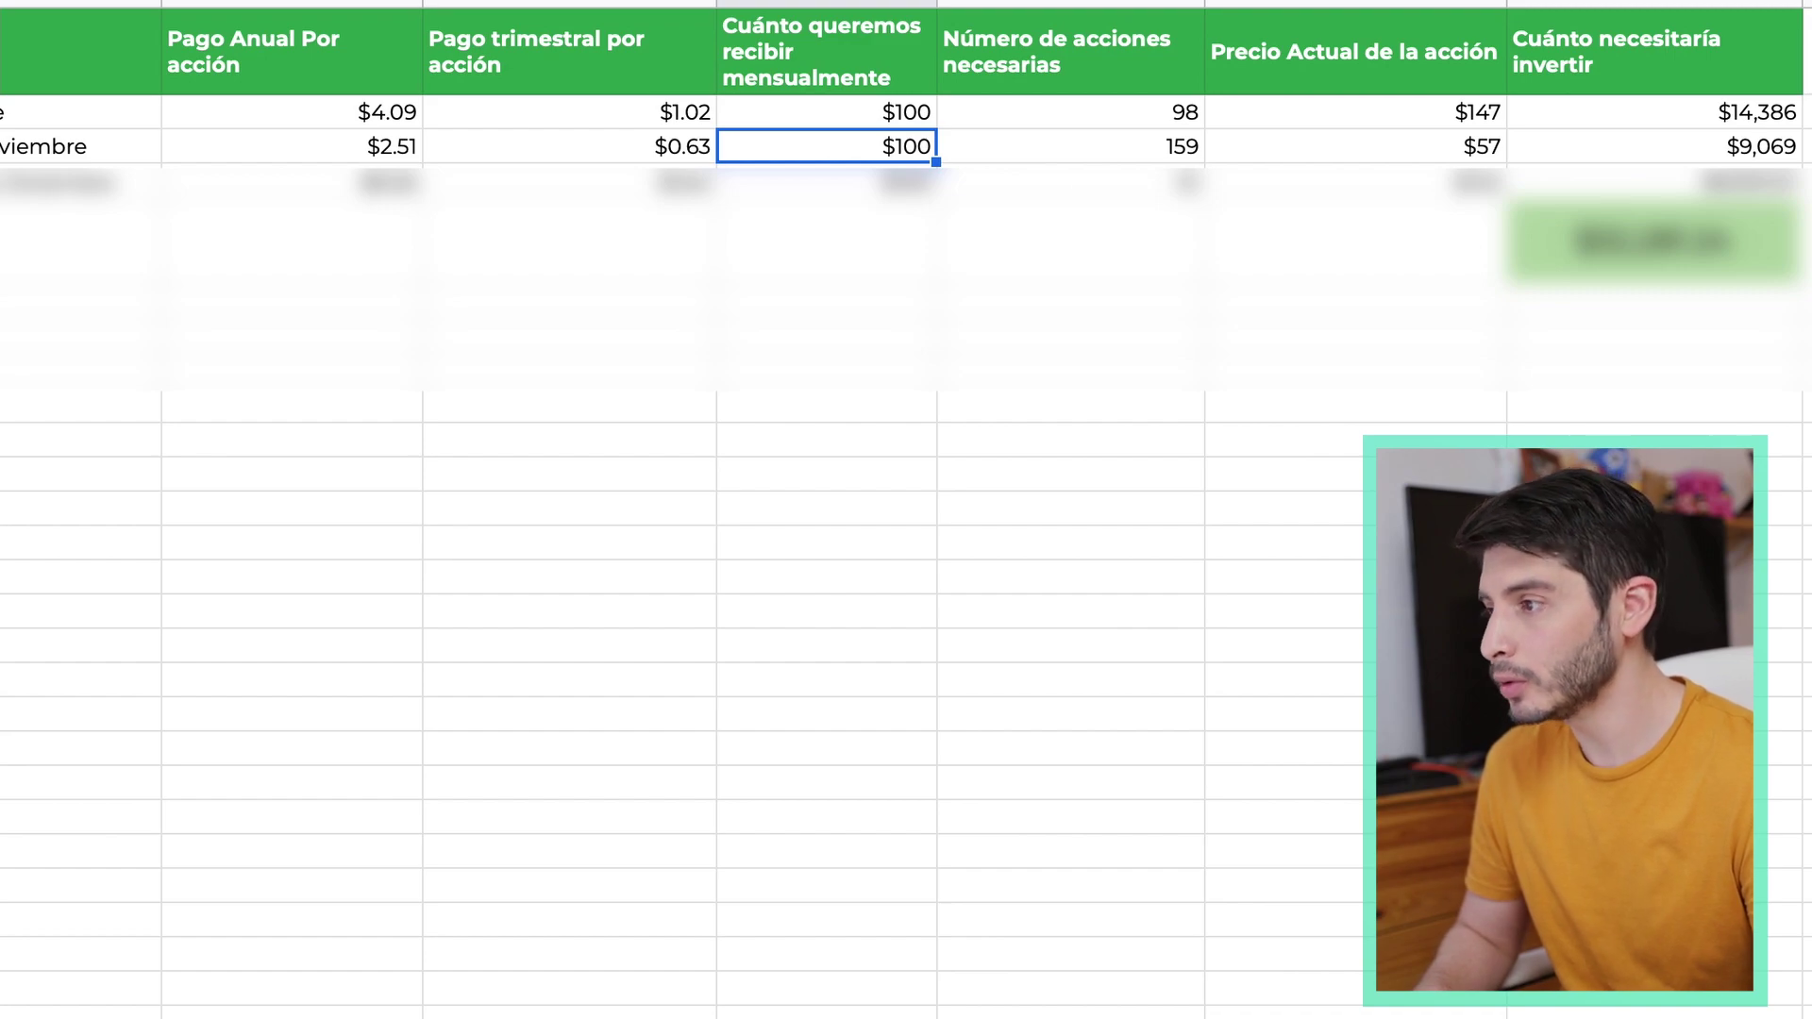
{"action": "key", "text": "Right"}
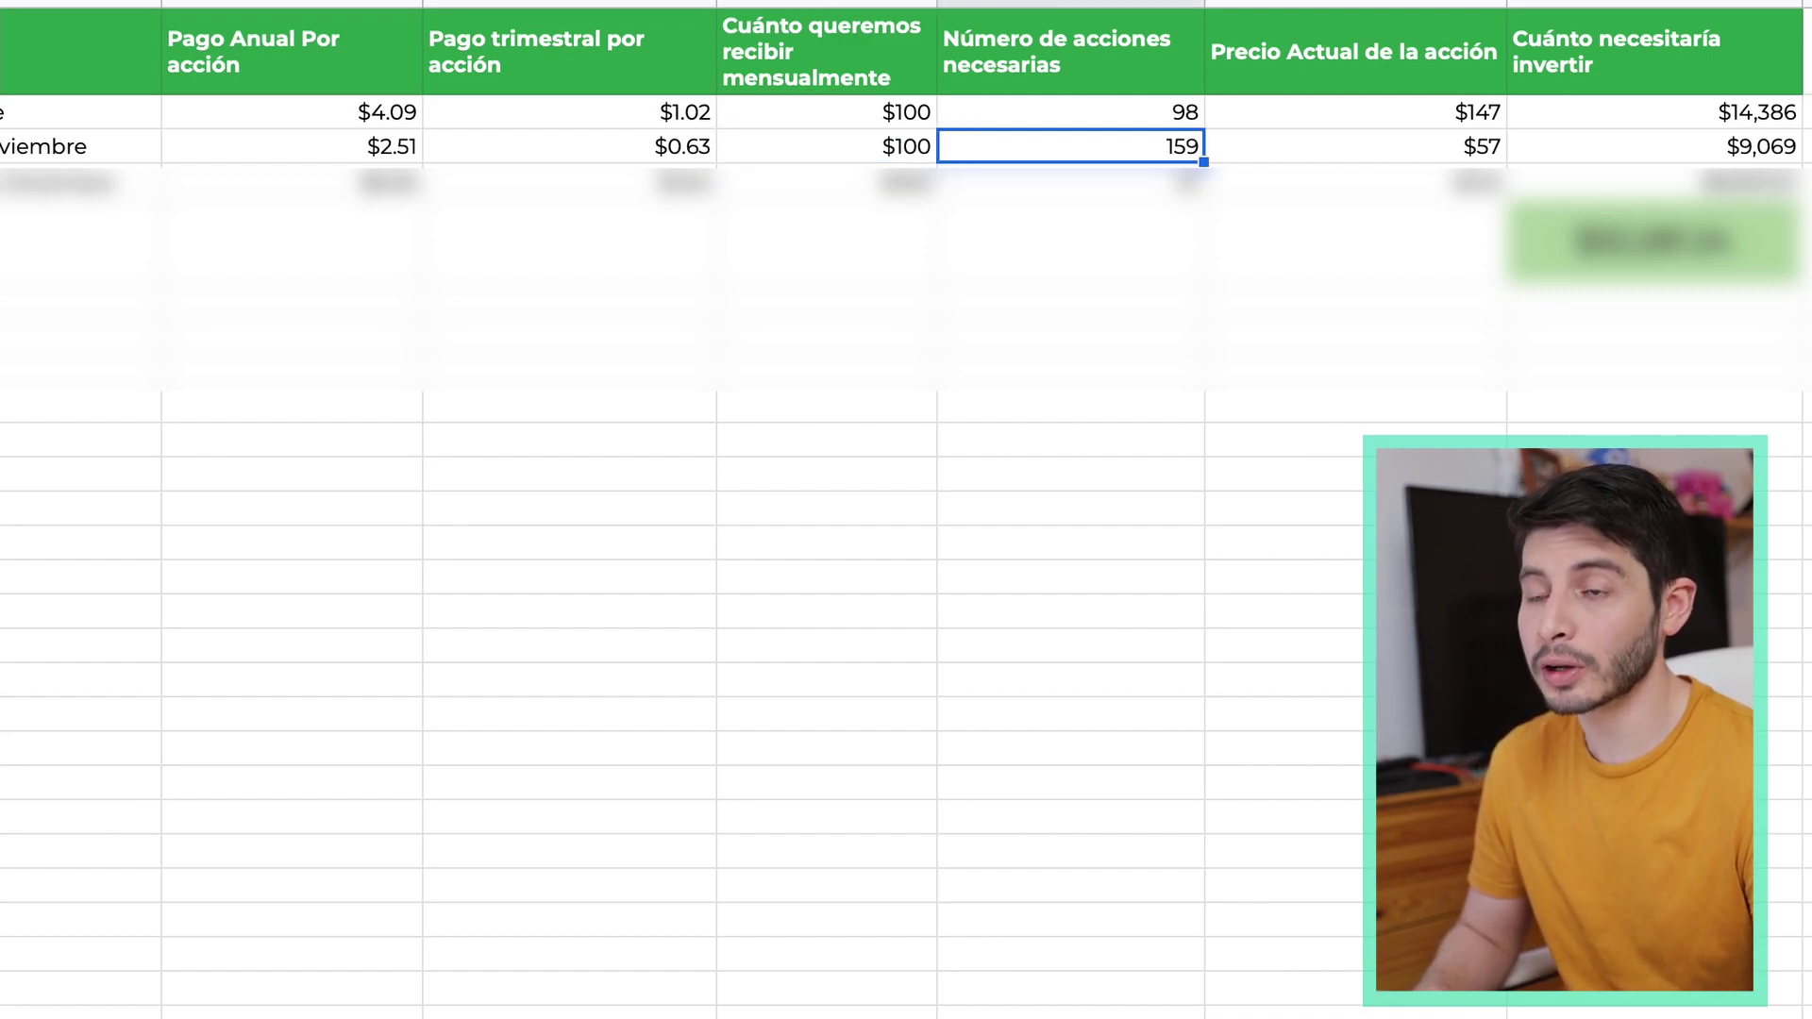
{"action": "key", "text": "Right"}
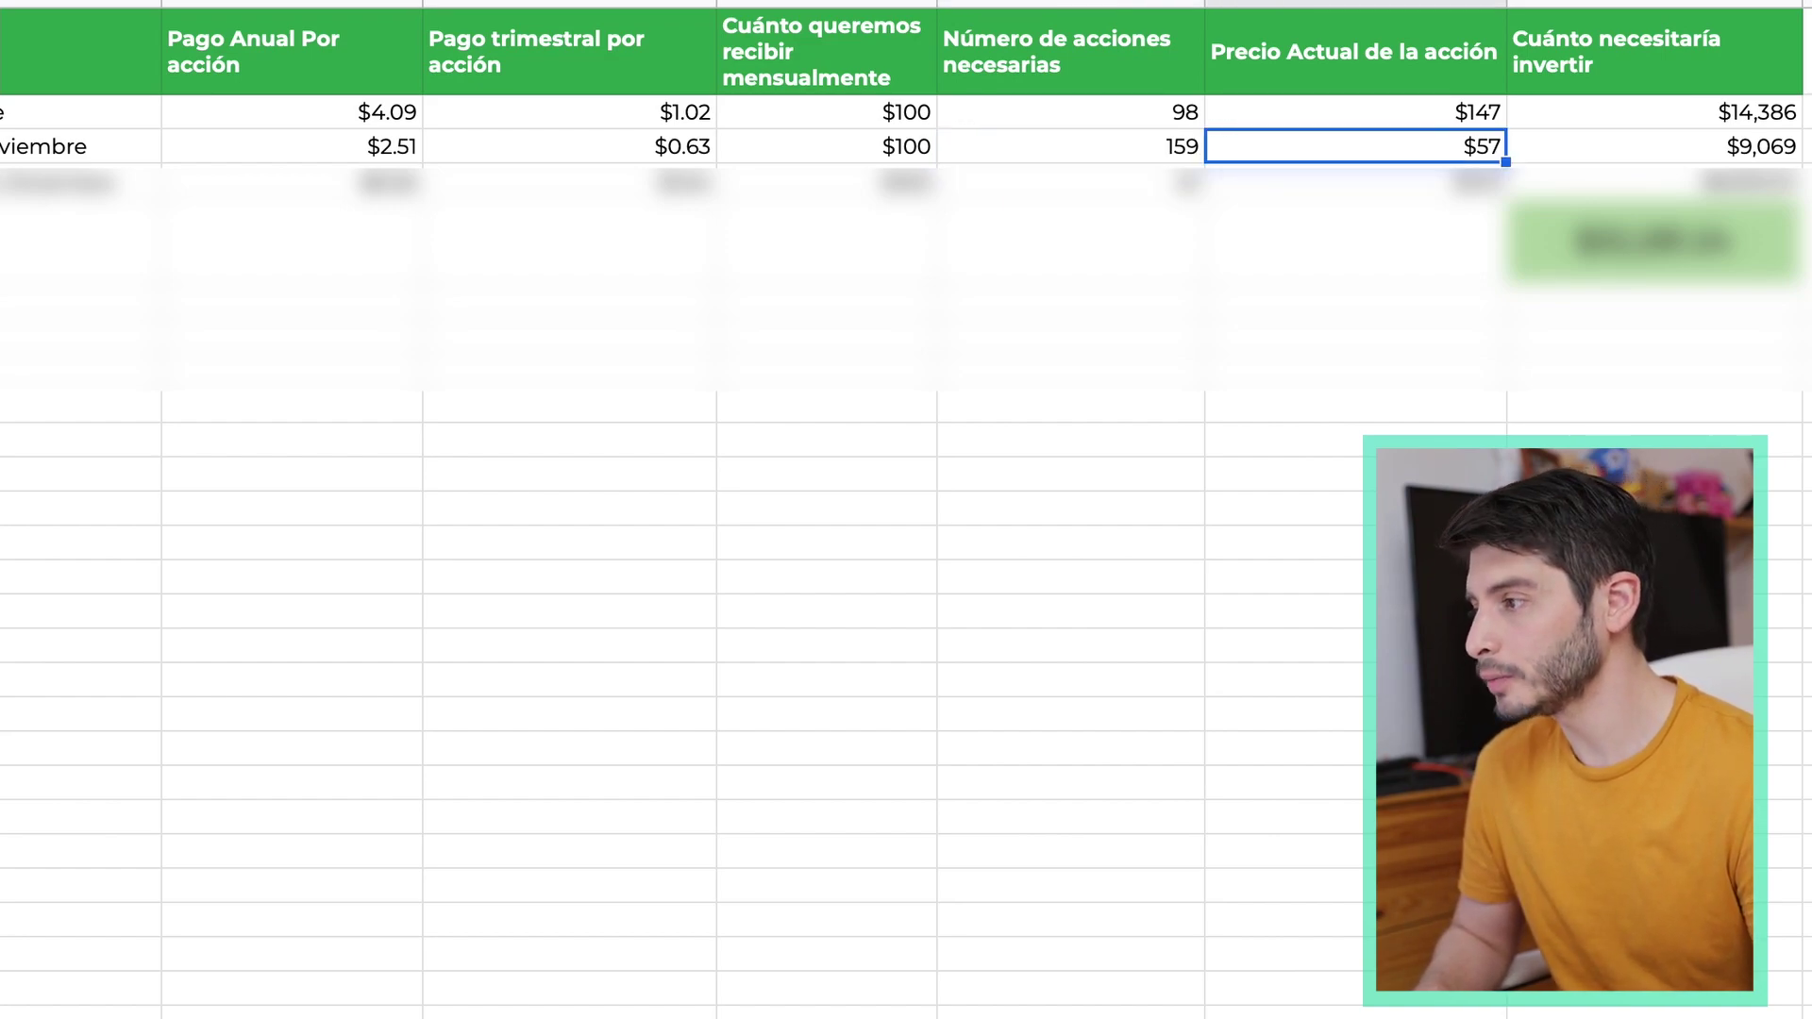
{"action": "key", "text": "Right"}
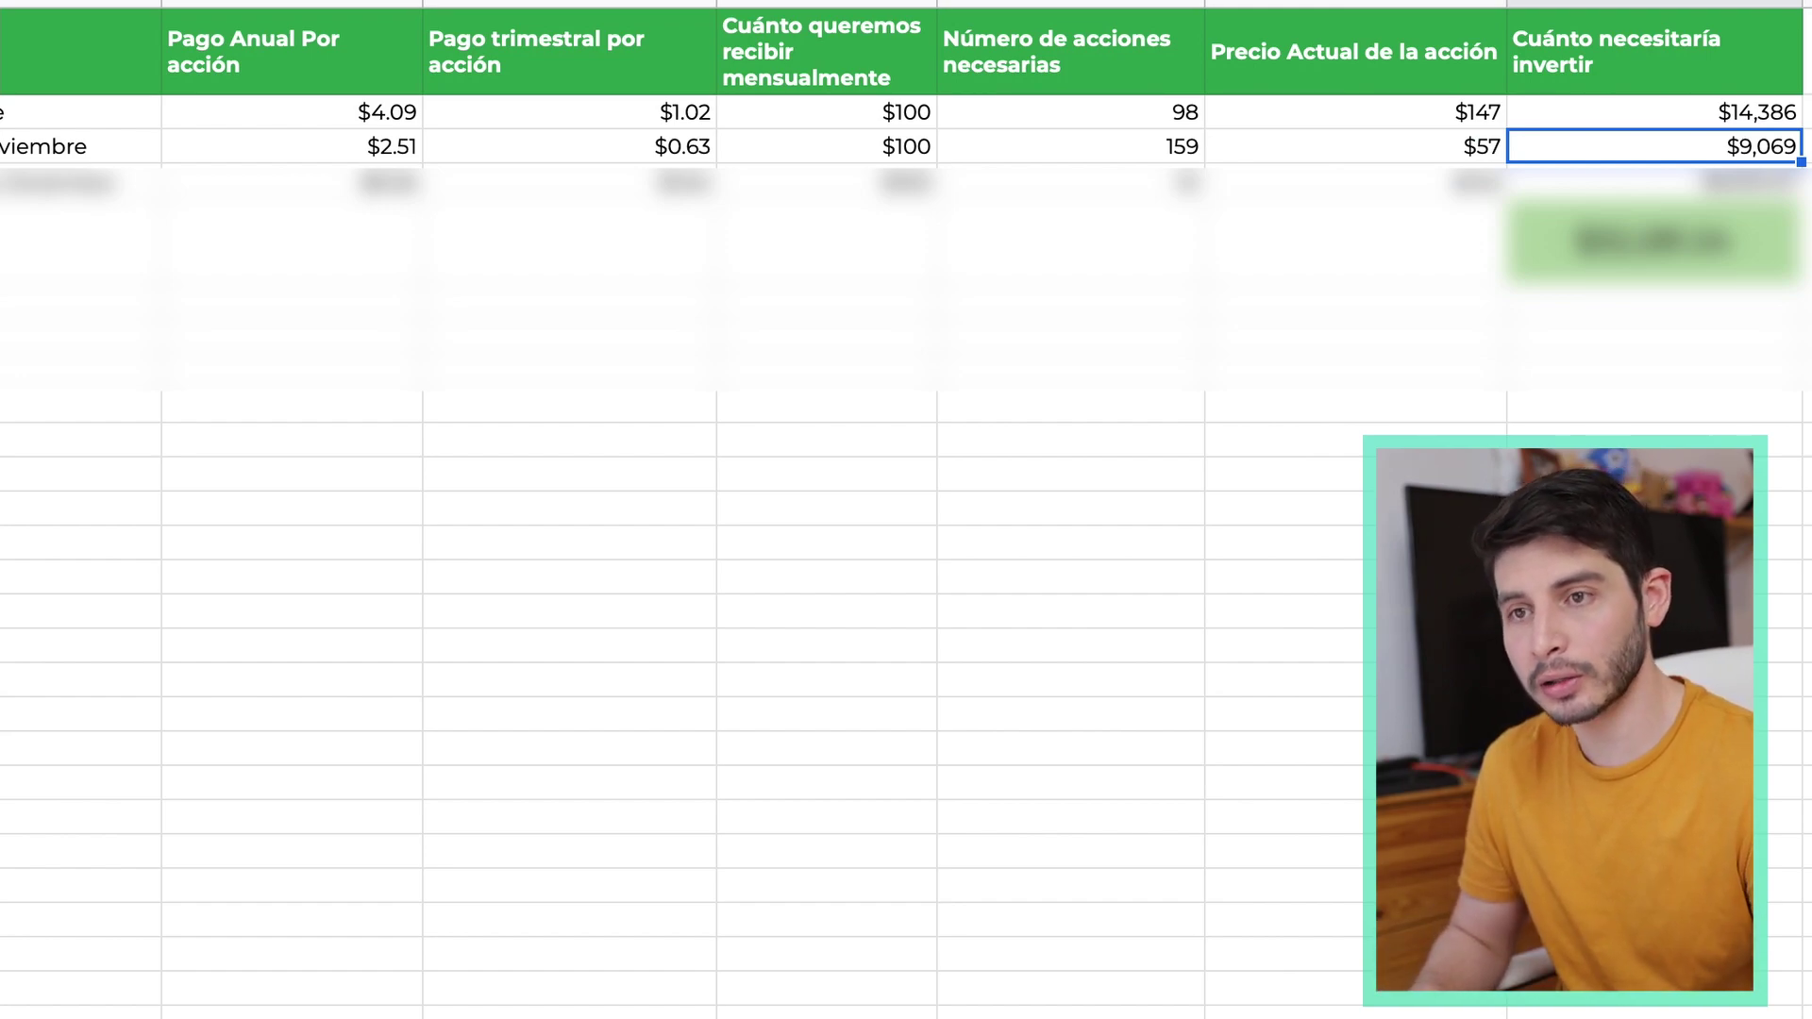
Step: Go to the start of the IBM row and inspect its ticker, dividend payment months, and annual and quarterly payment per share
{"action": "key", "text": "Left"}
{"action": "key", "text": "Left"}
{"action": "key", "text": "Left"}
{"action": "key", "text": "Left"}
{"action": "key", "text": "Left"}
{"action": "key", "text": "Left"}
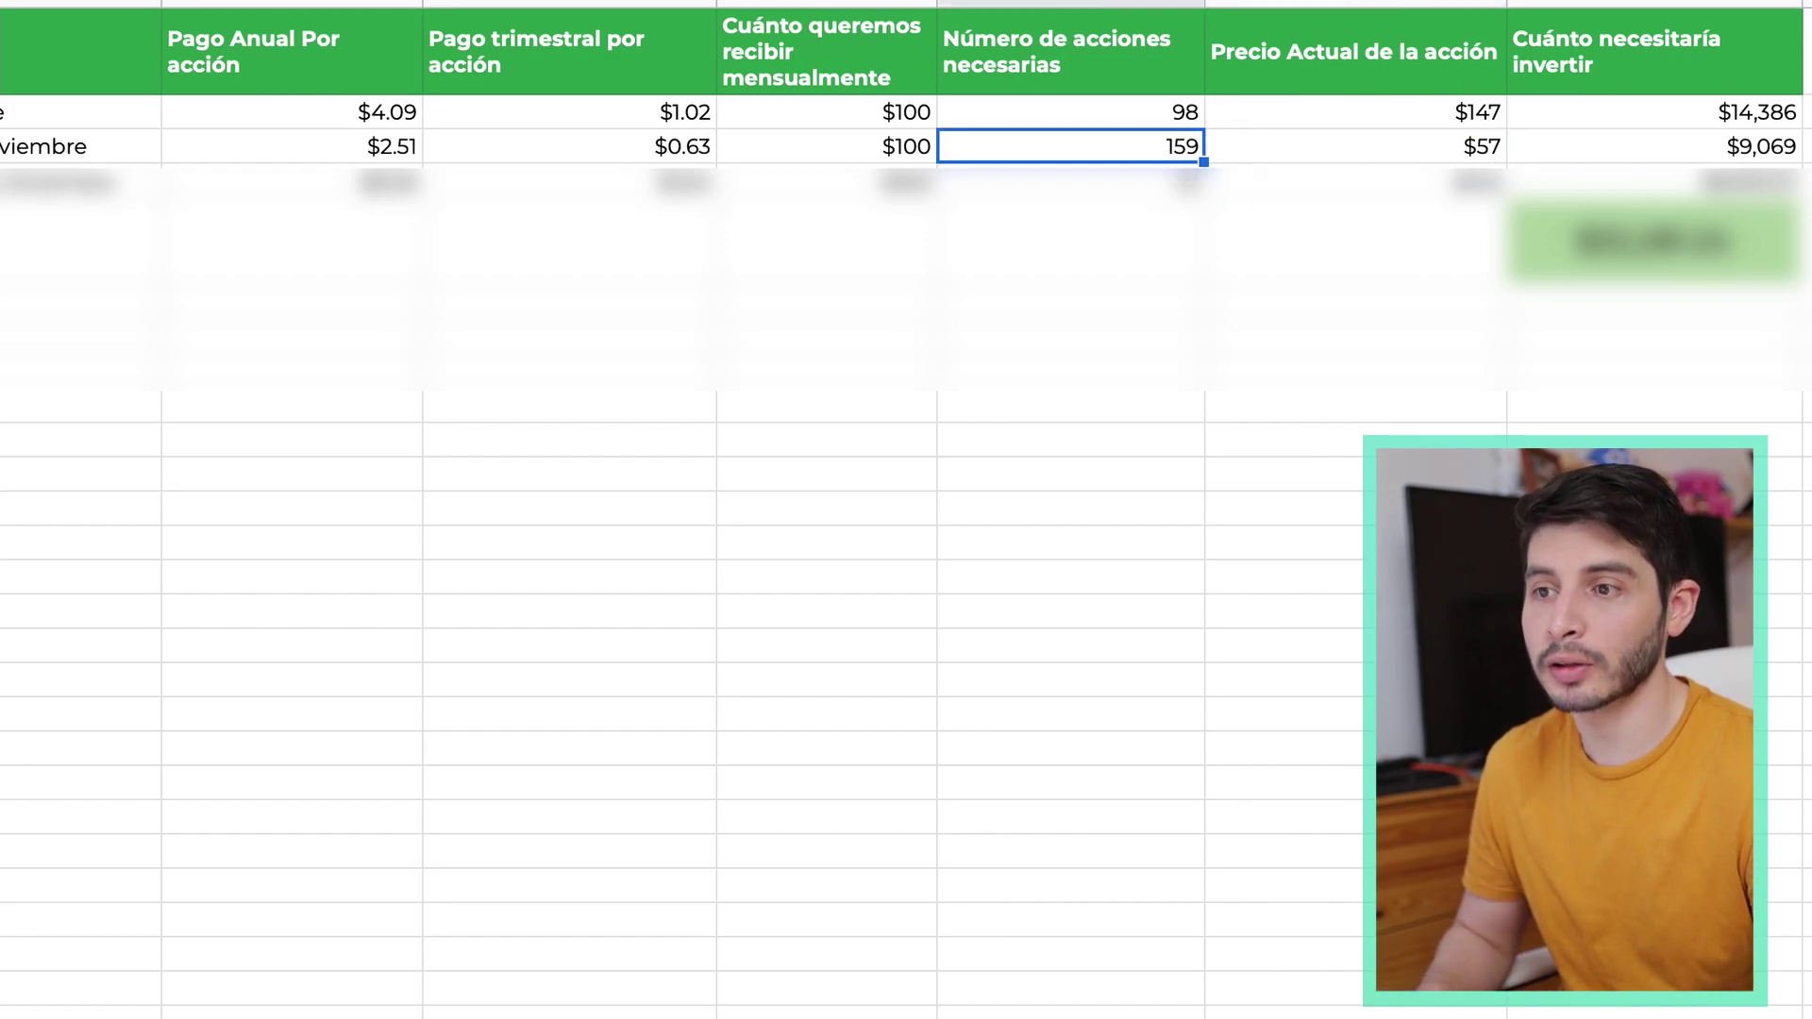
{"action": "key", "text": "Left"}
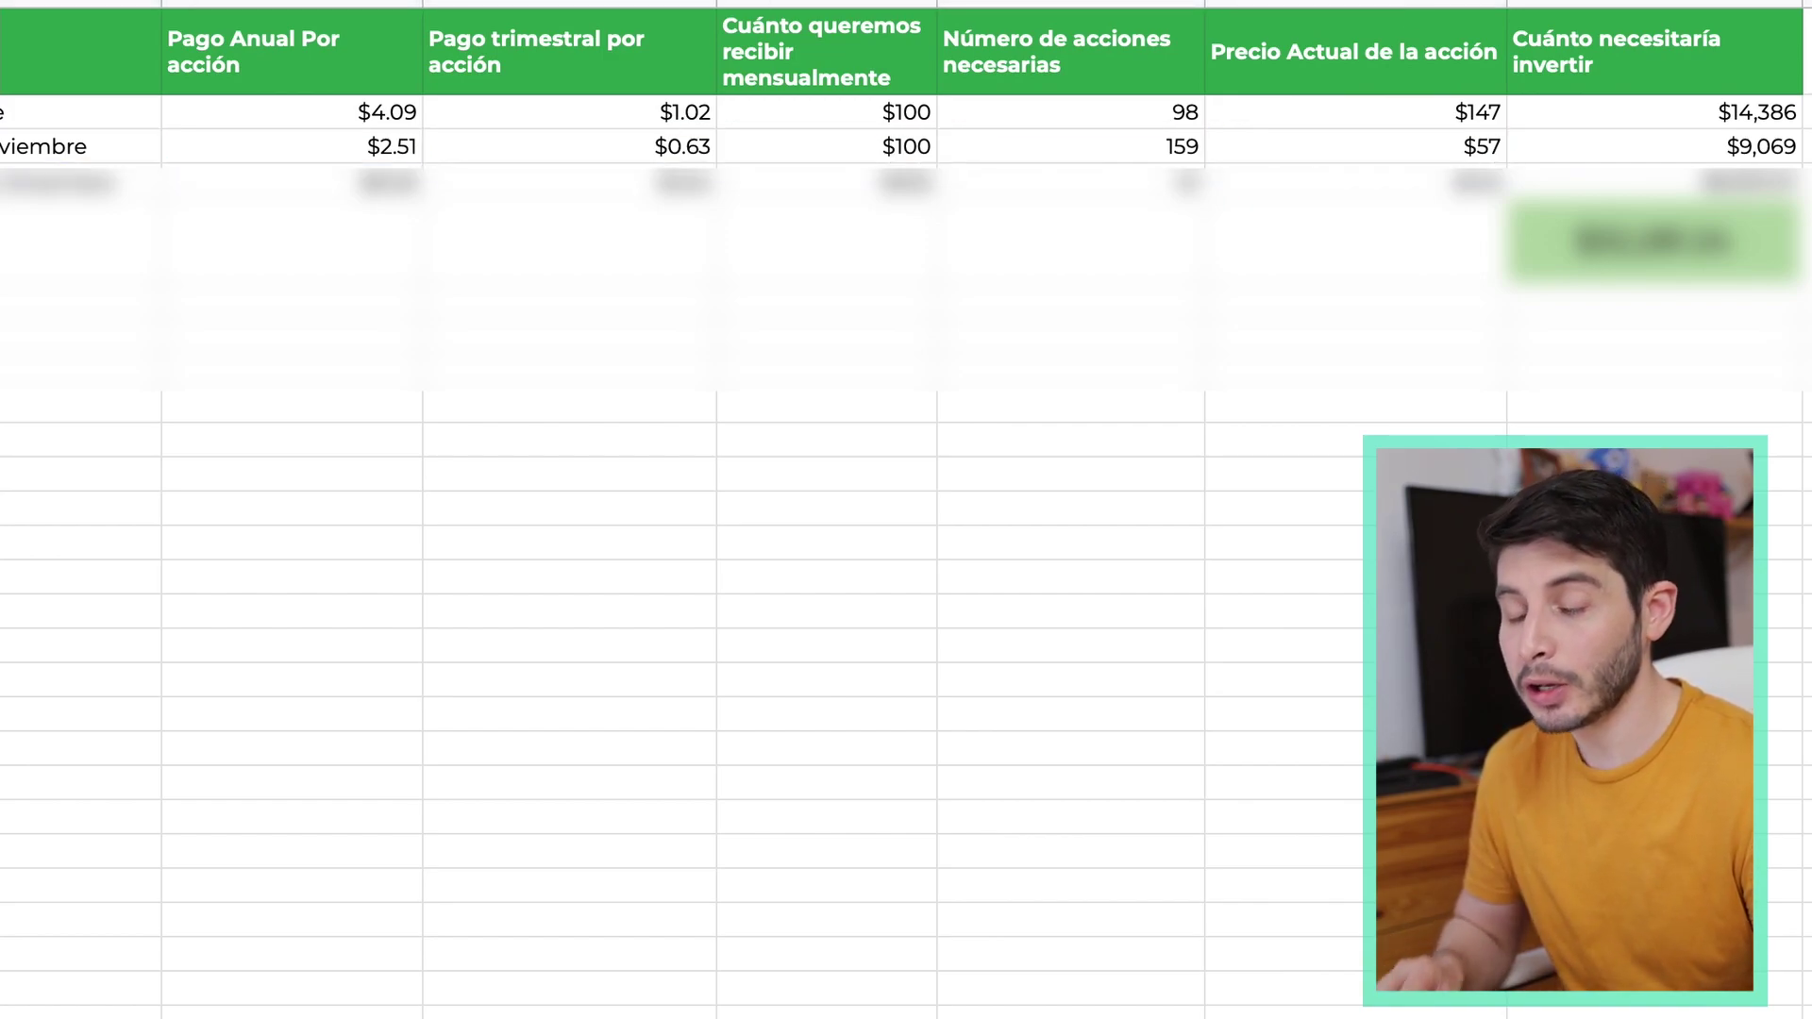
{"action": "key", "text": "Left"}
{"action": "key", "text": "Down"}
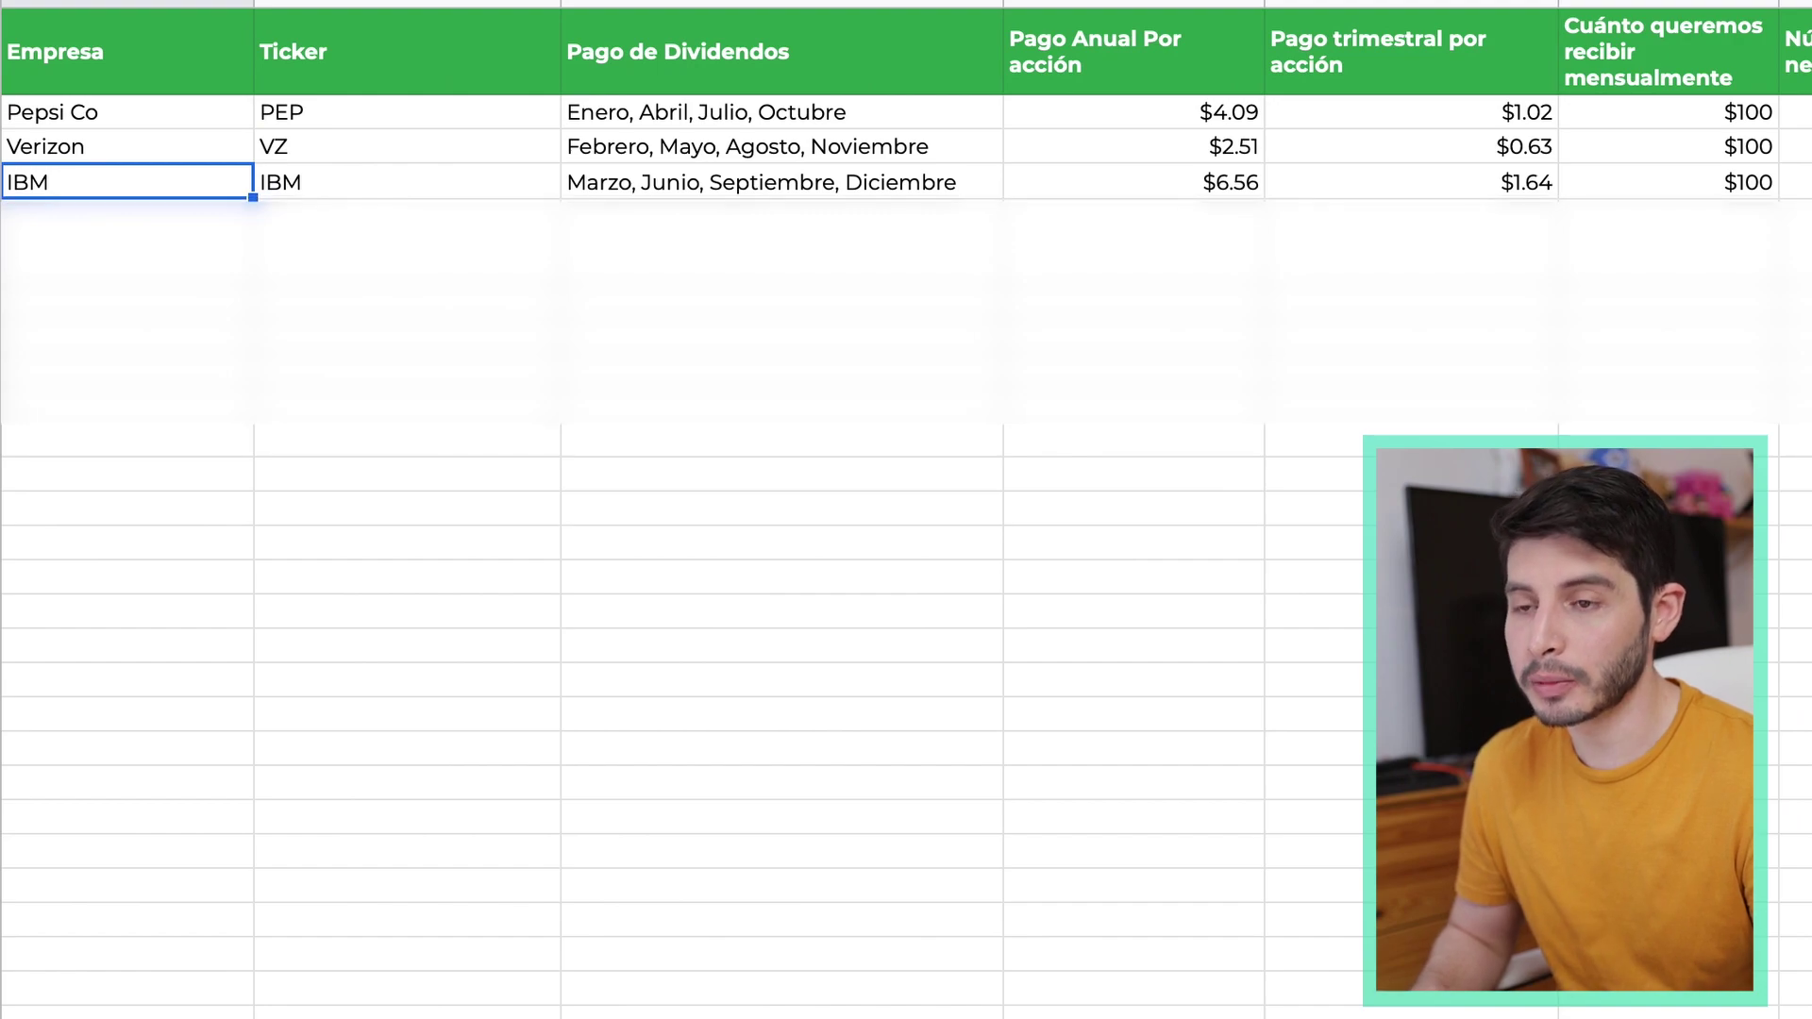
{"action": "left_click", "coordinate": [405, 182]}
{"action": "left_click", "coordinate": [782, 181]}
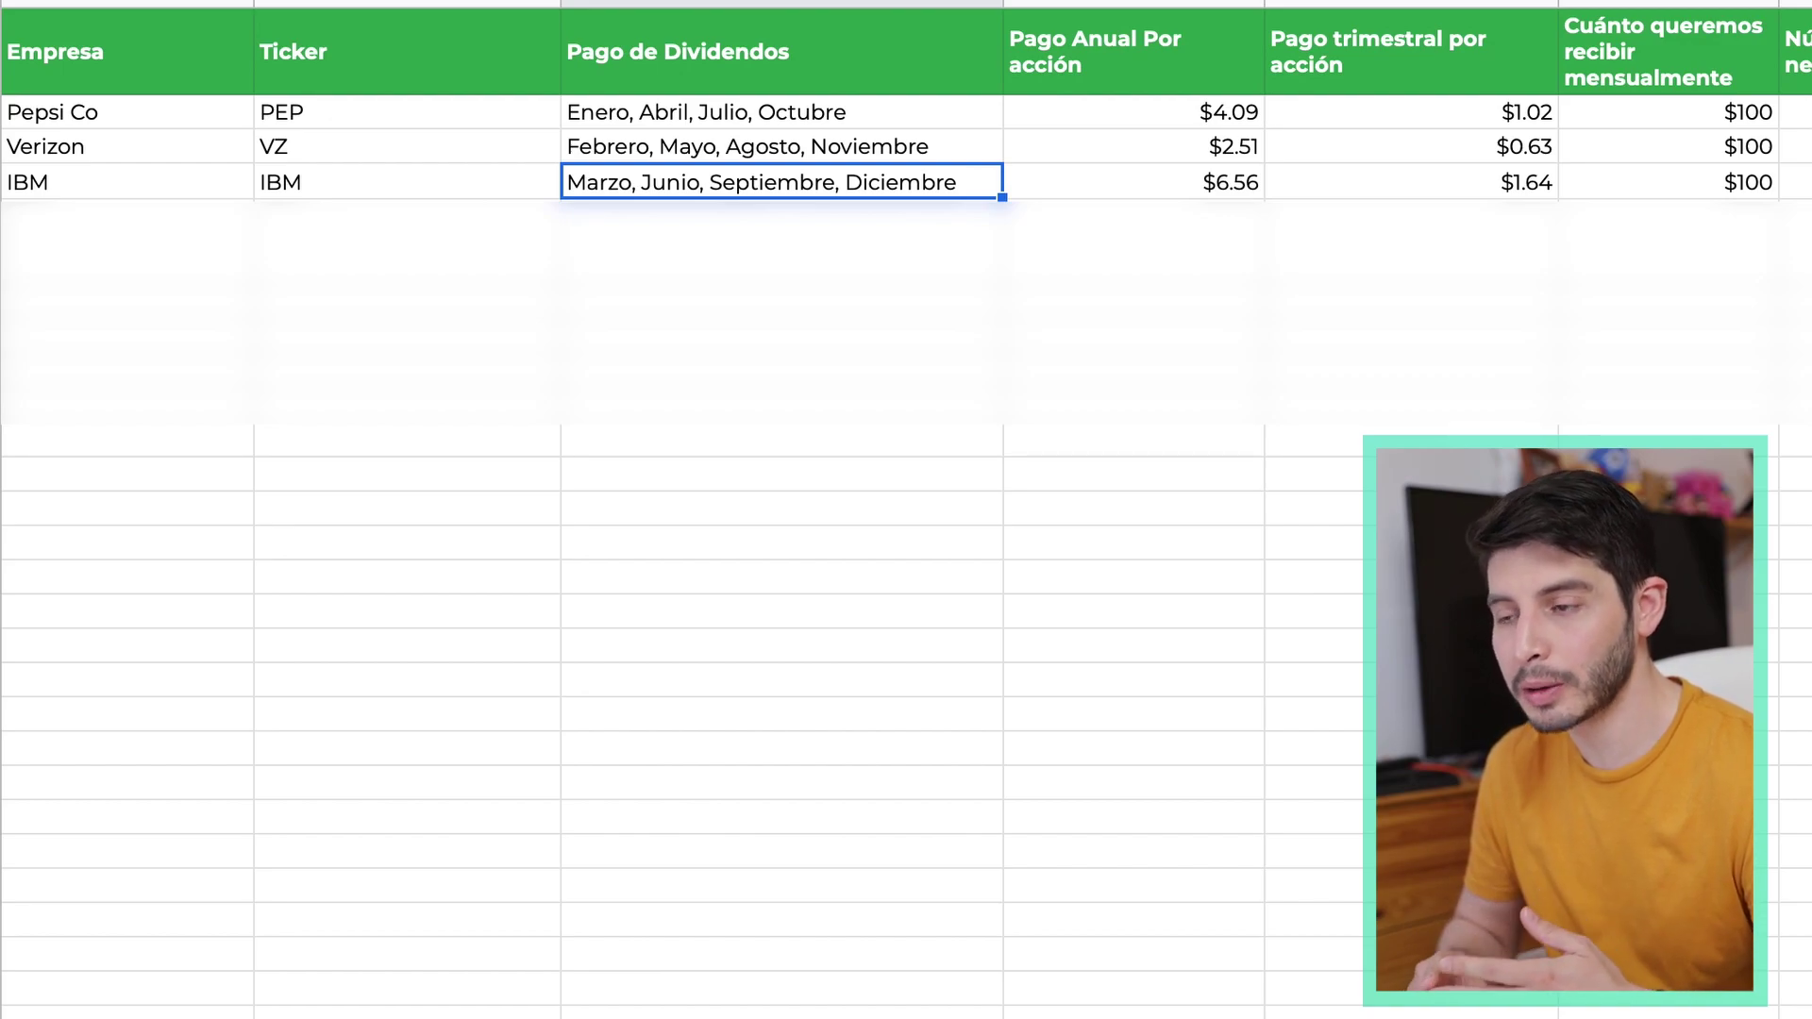
{"action": "left_click", "coordinate": [1132, 181]}
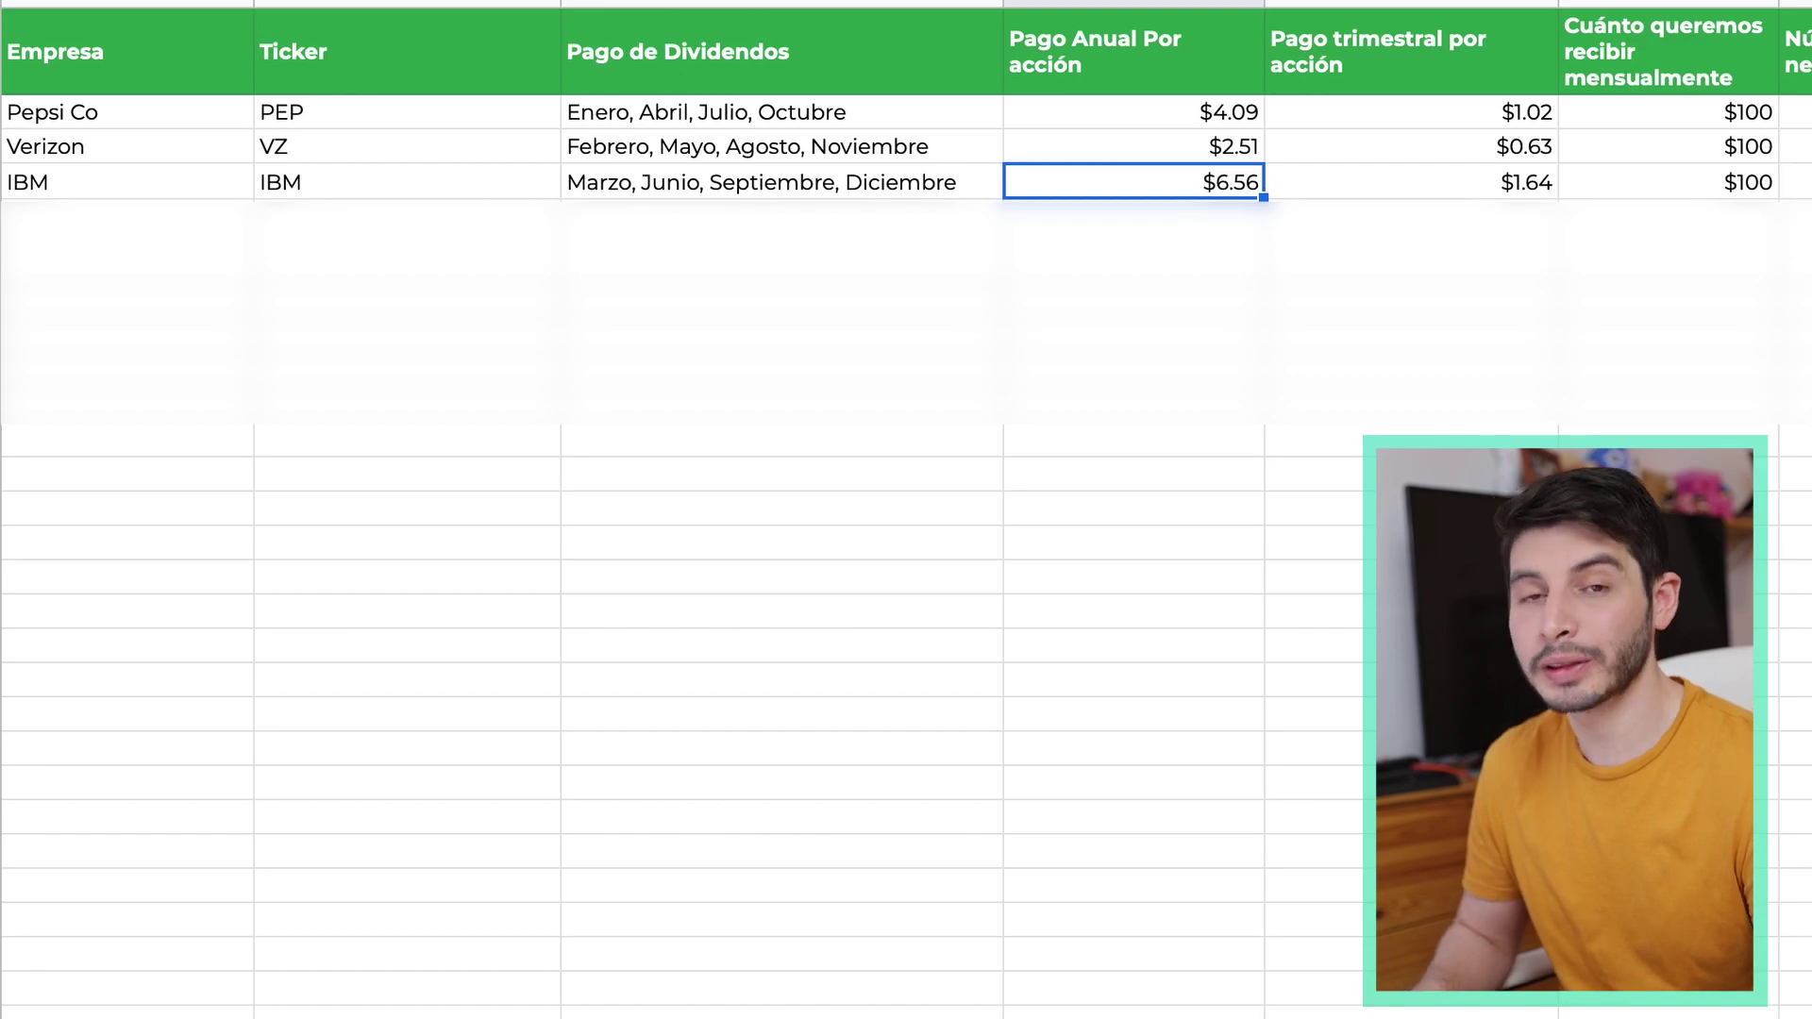
{"action": "left_click", "coordinate": [1411, 181]}
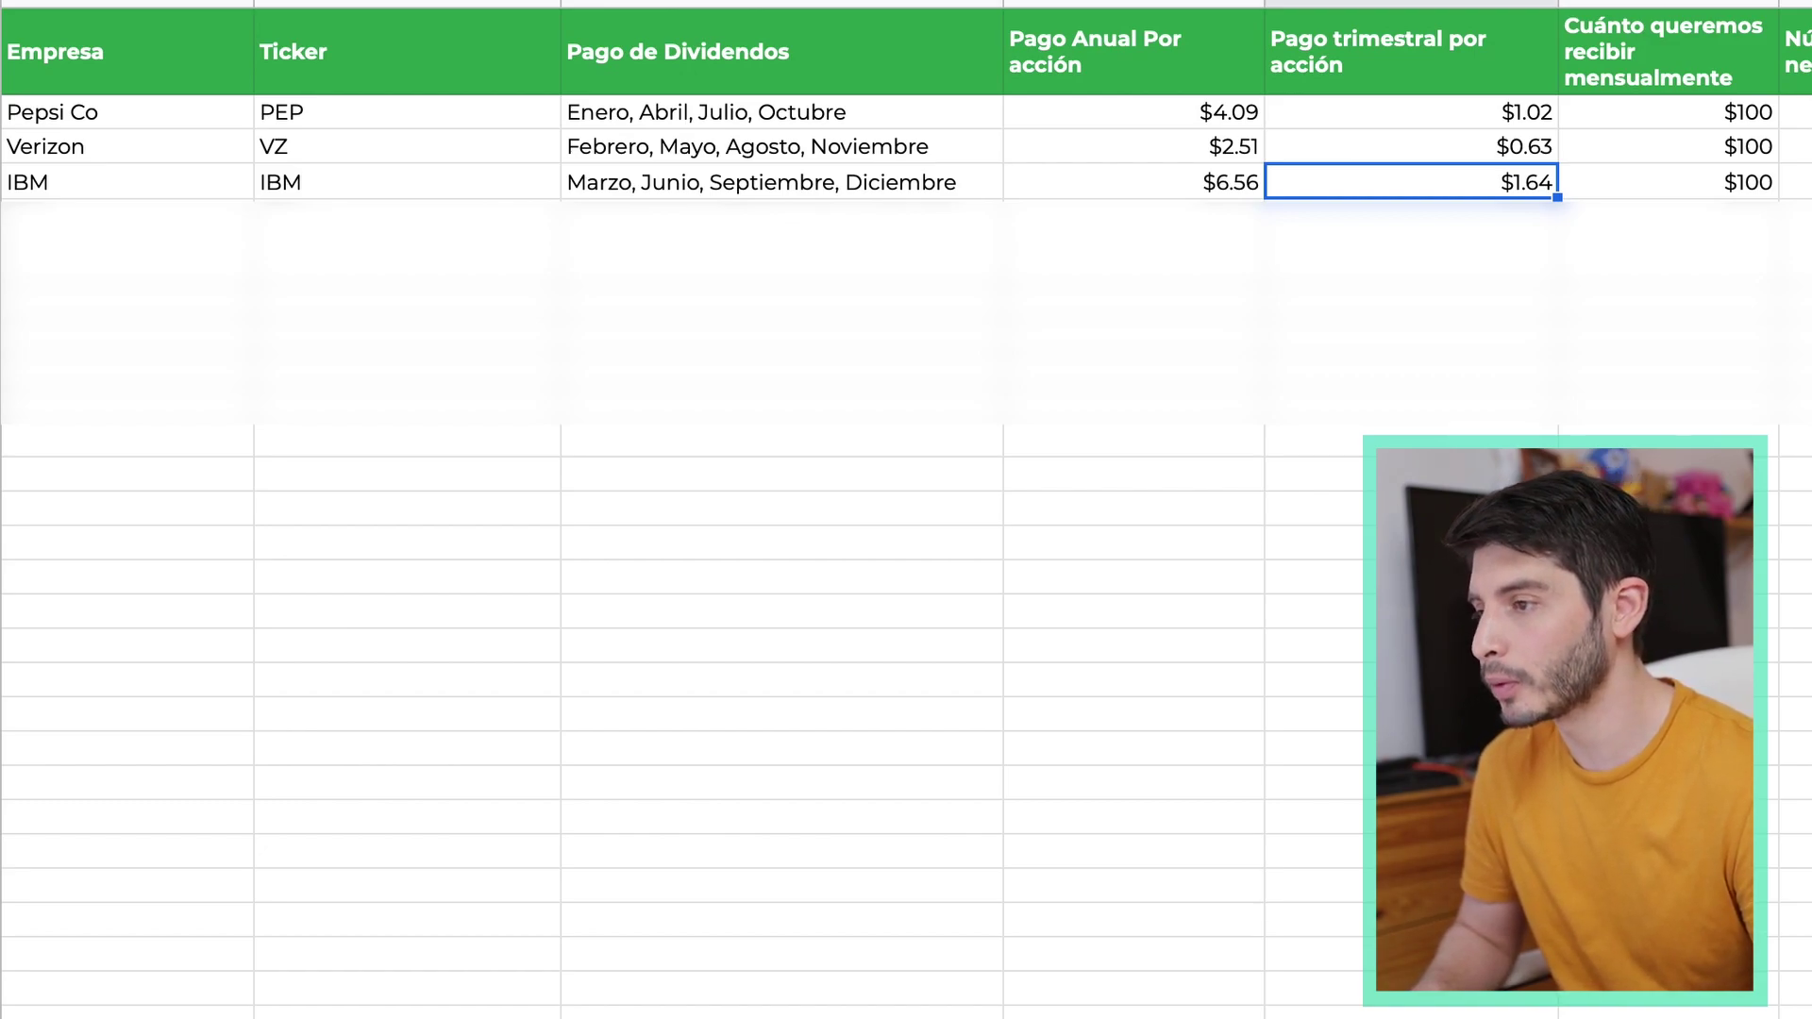
Step: Inspect the IBM row's desired monthly income, shares needed, share price and required investment, ending with the green total investment cell
{"action": "key", "text": "Right"}
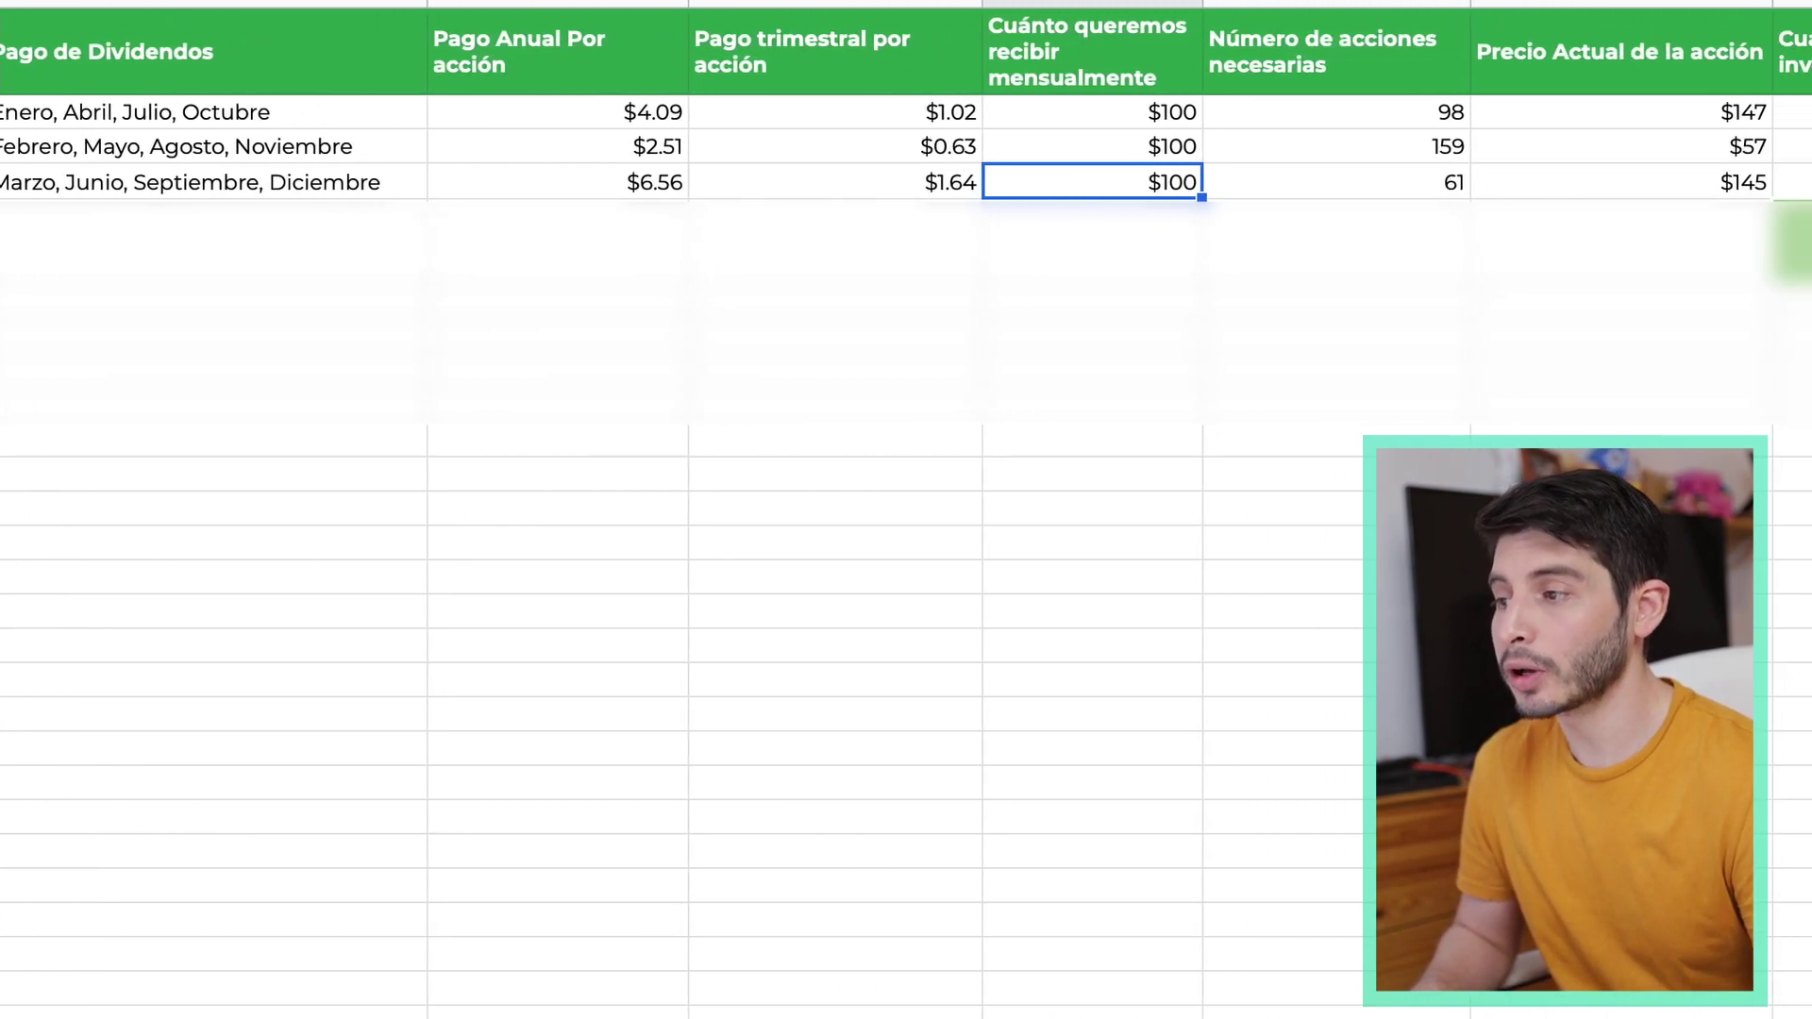
{"action": "key", "text": "Right"}
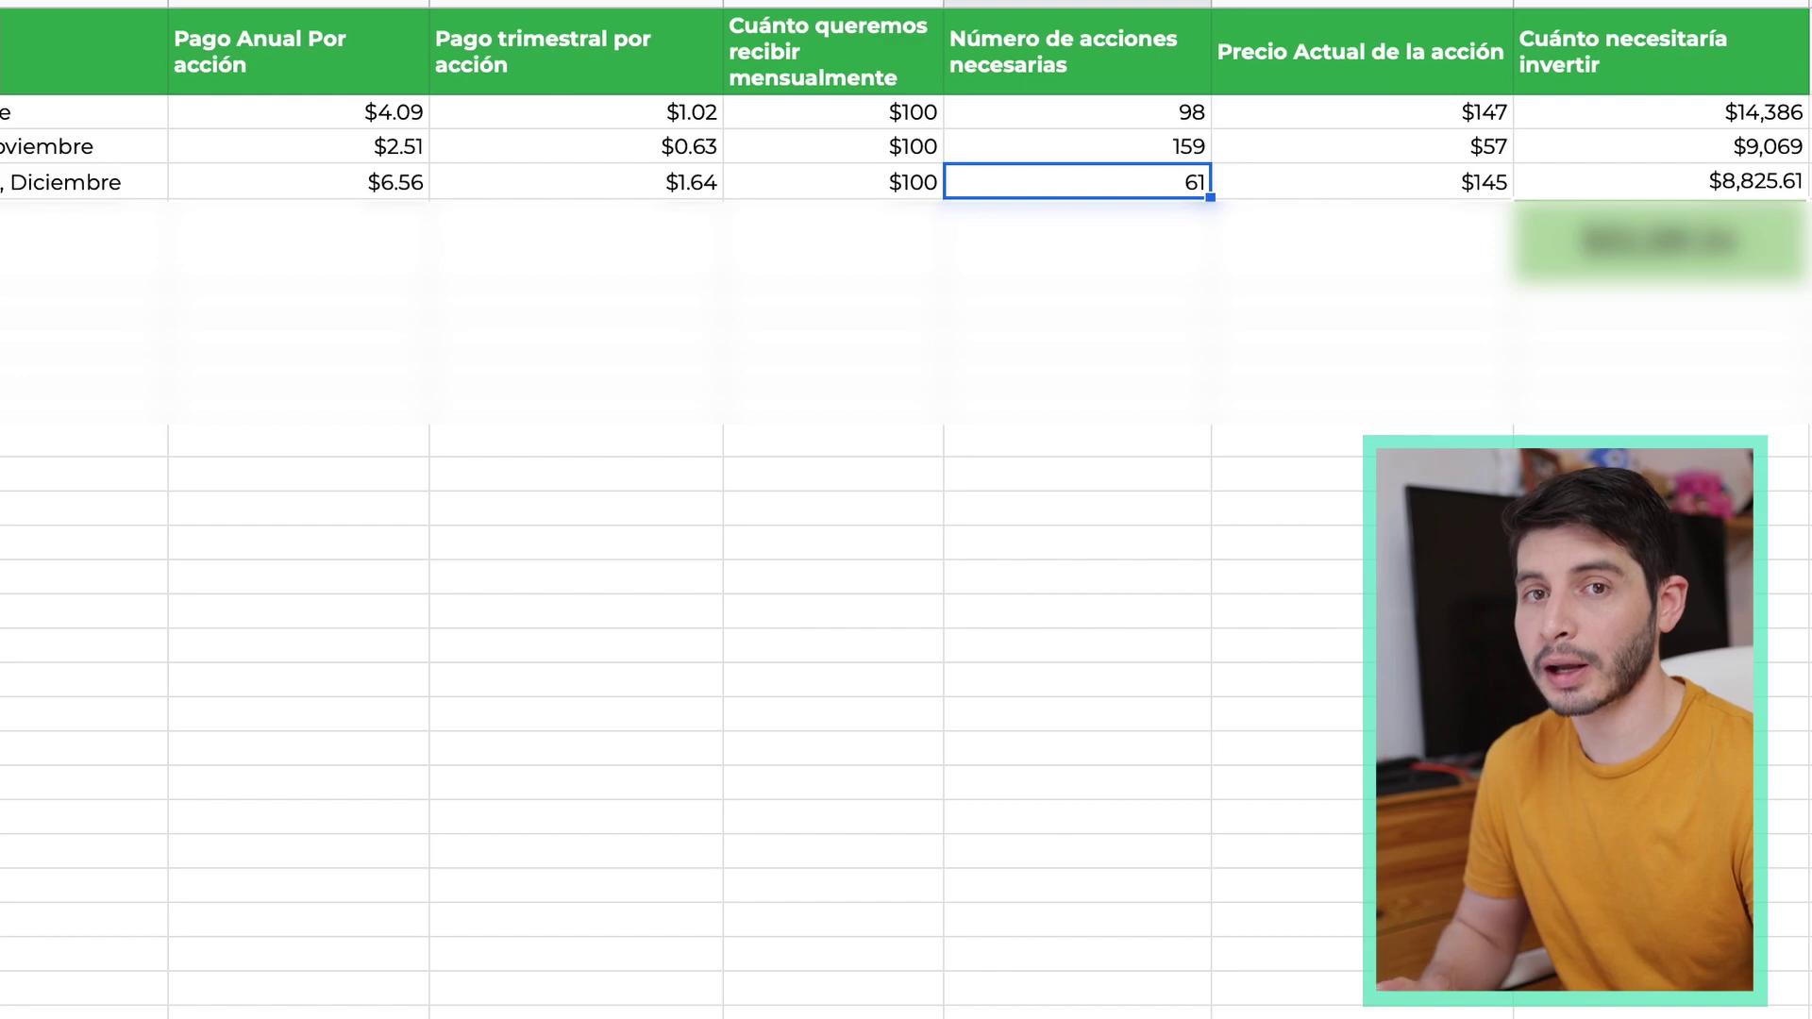
{"action": "key", "text": "Right"}
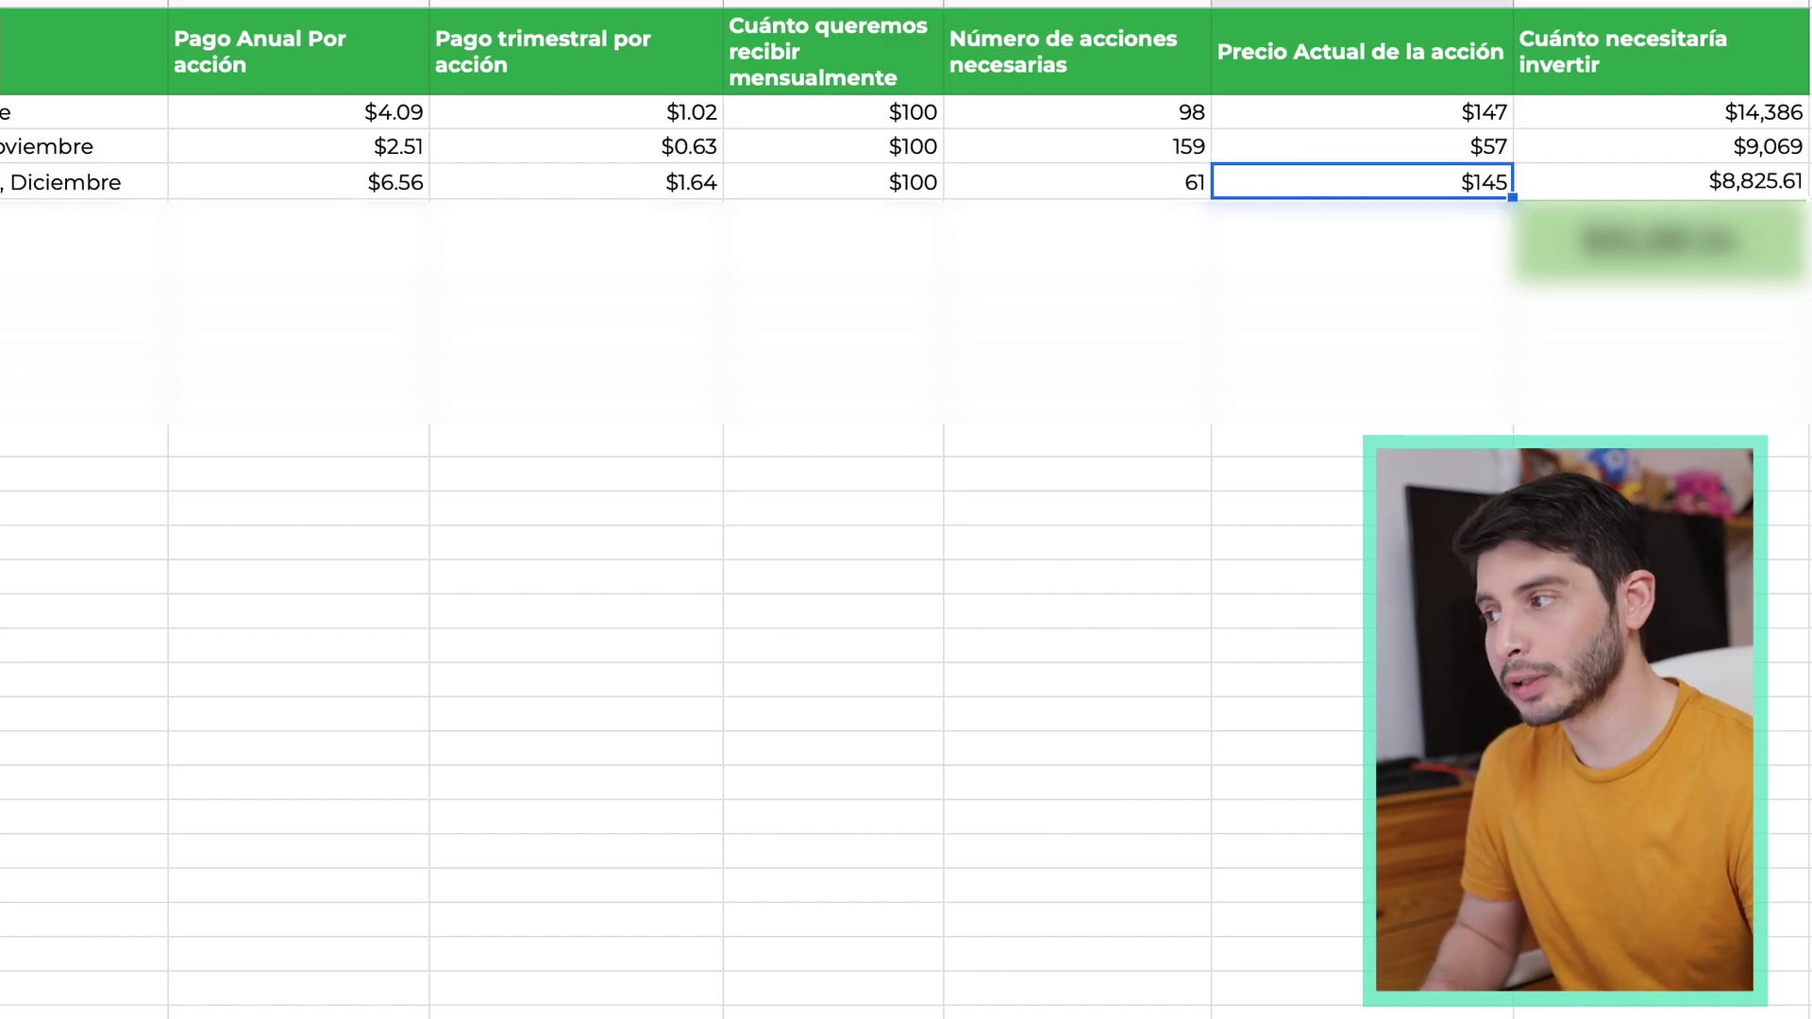
{"action": "key", "text": "Right"}
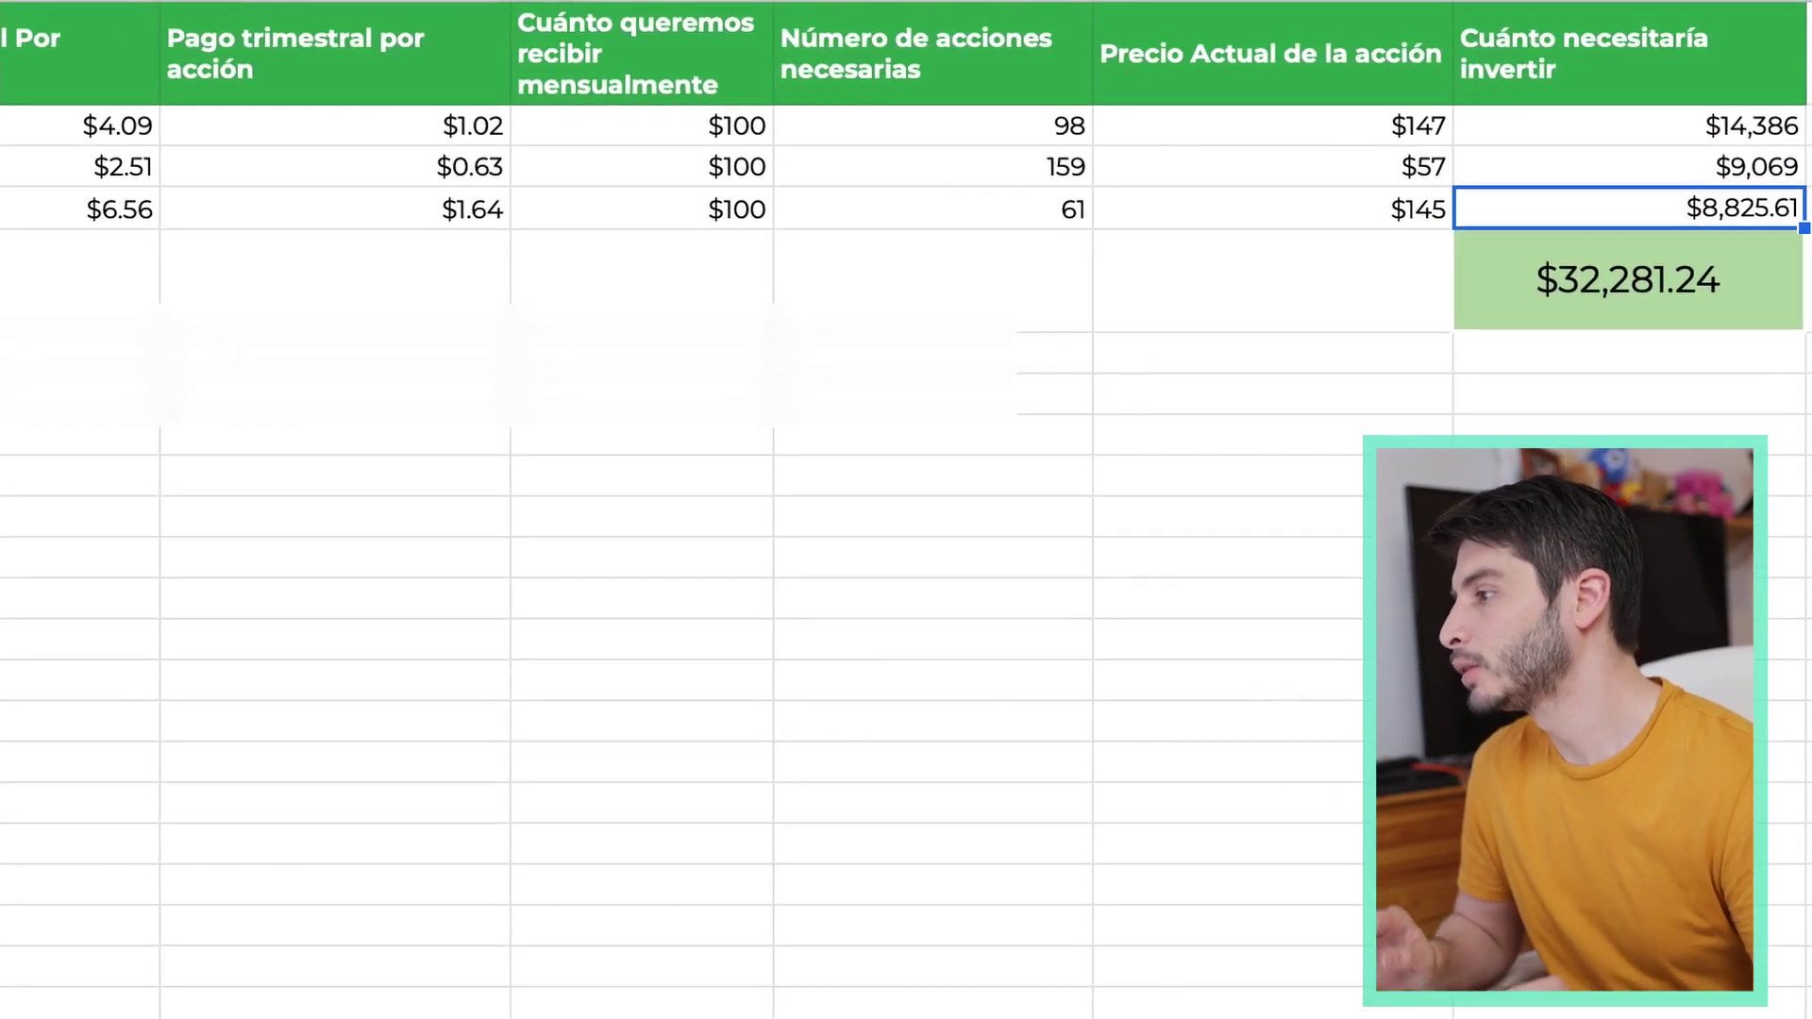
{"action": "left_click", "coordinate": [1628, 281]}
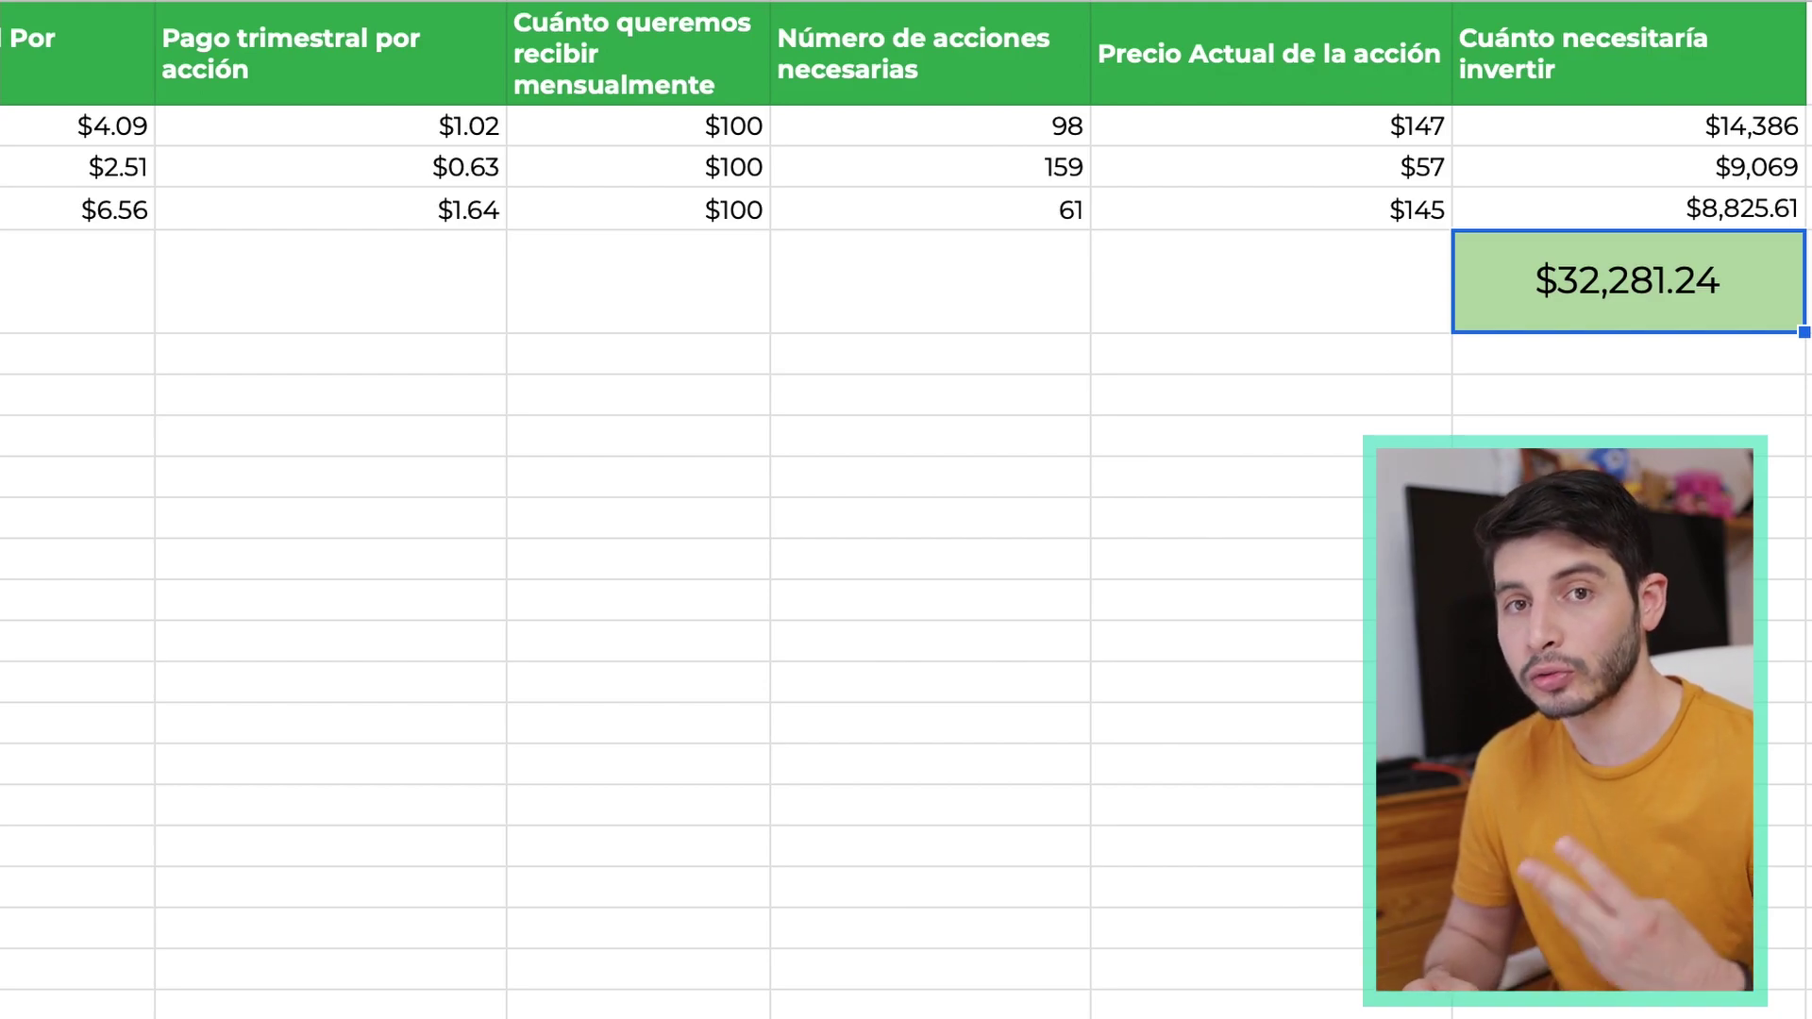
{"action": "left_click", "coordinate": [1227, 558]}
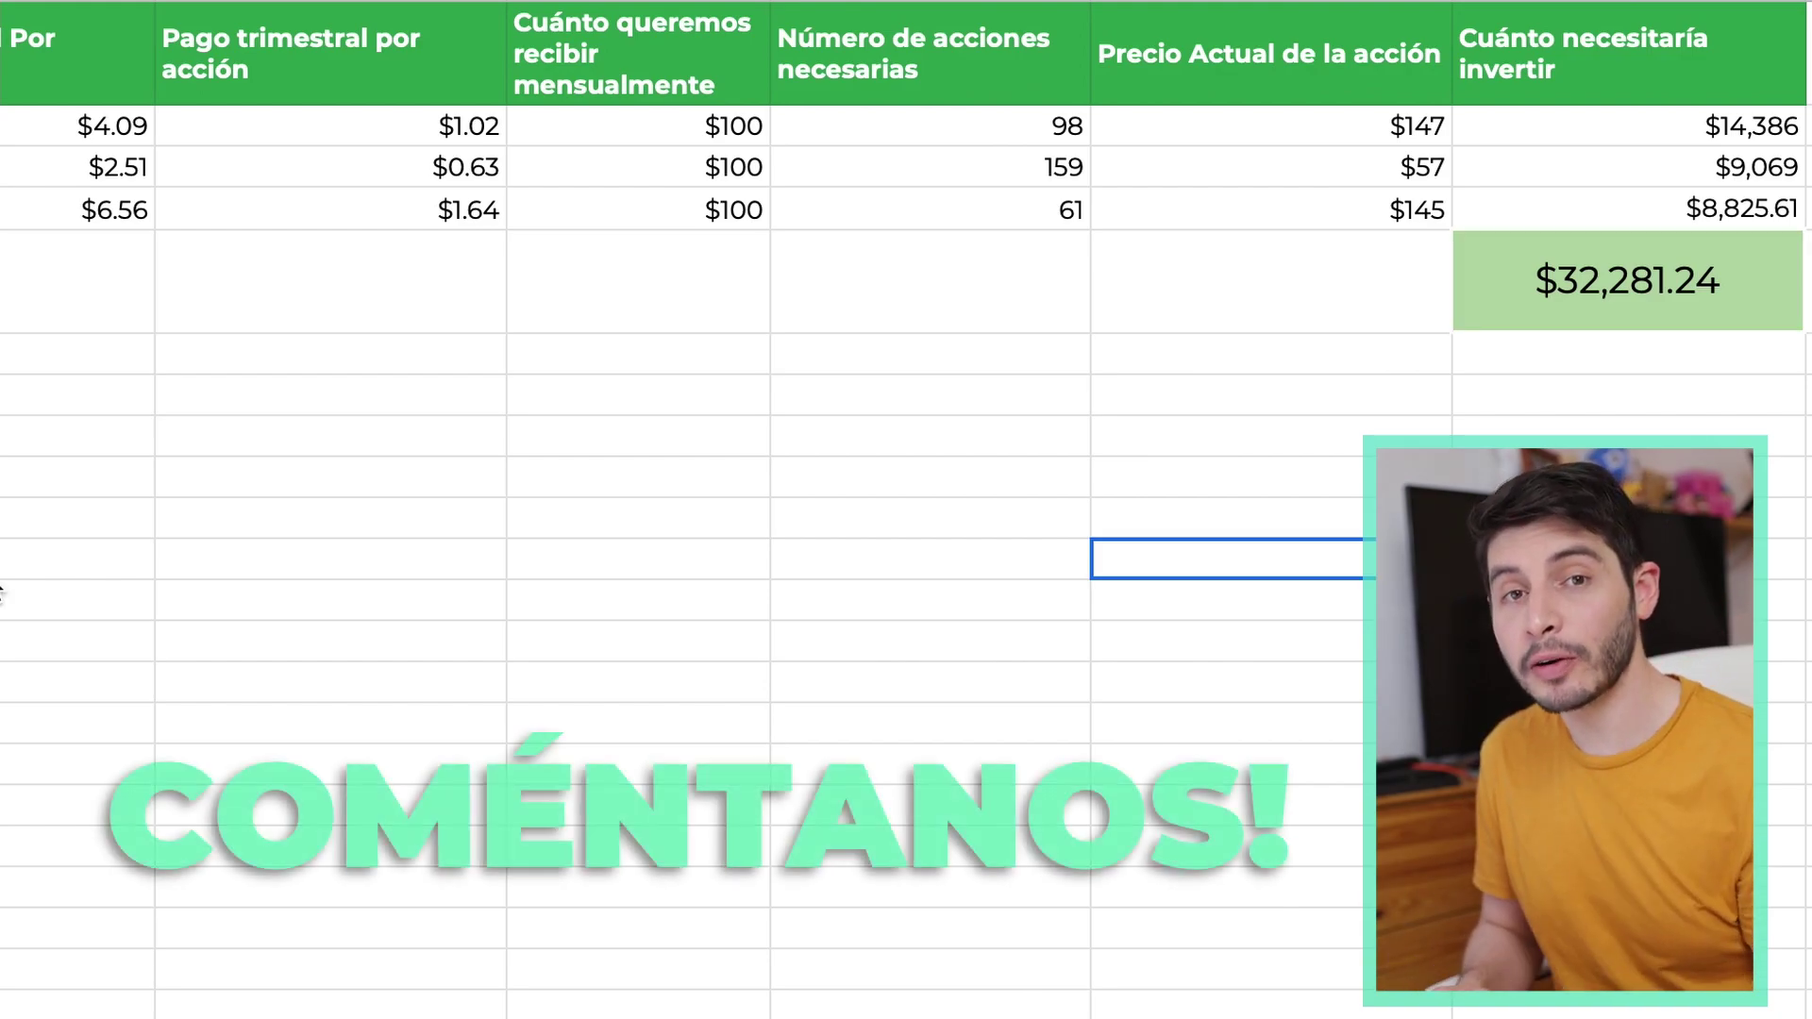